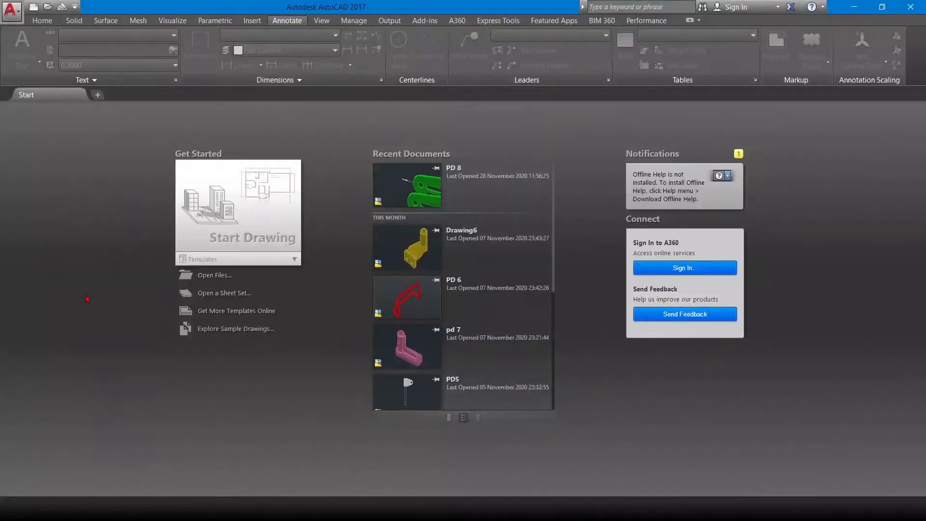
Start a new drawing and set its insertion scale units to Millimeters
left_click(227, 207)
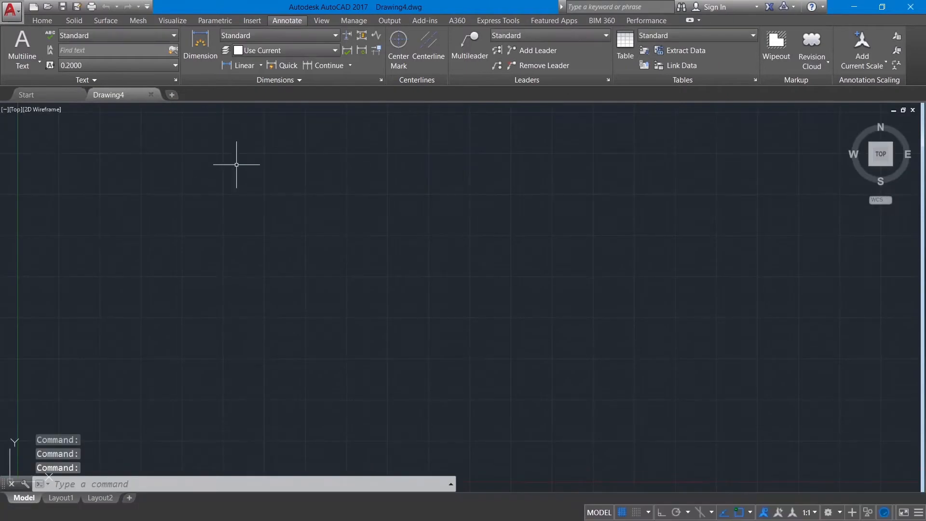
type("U")
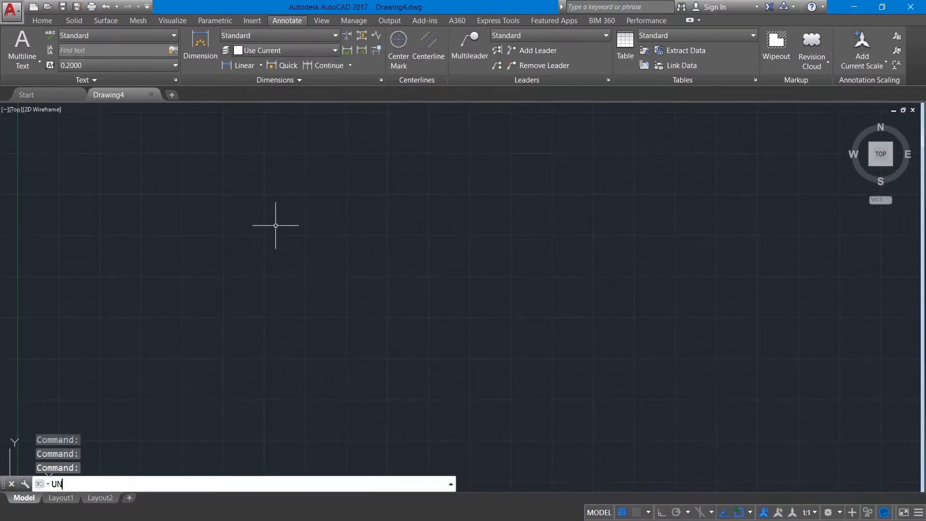
type("N")
key("Return")
left_click(380, 254)
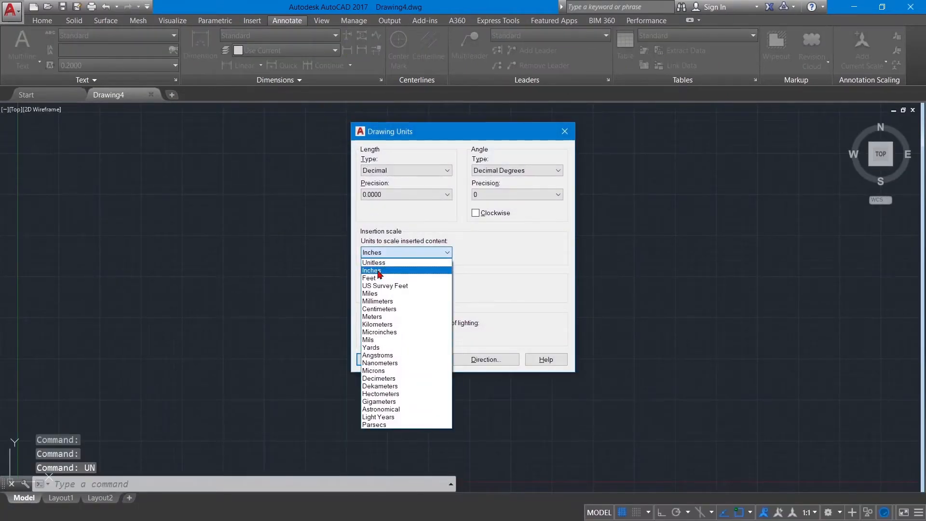
left_click(378, 301)
left_click(372, 359)
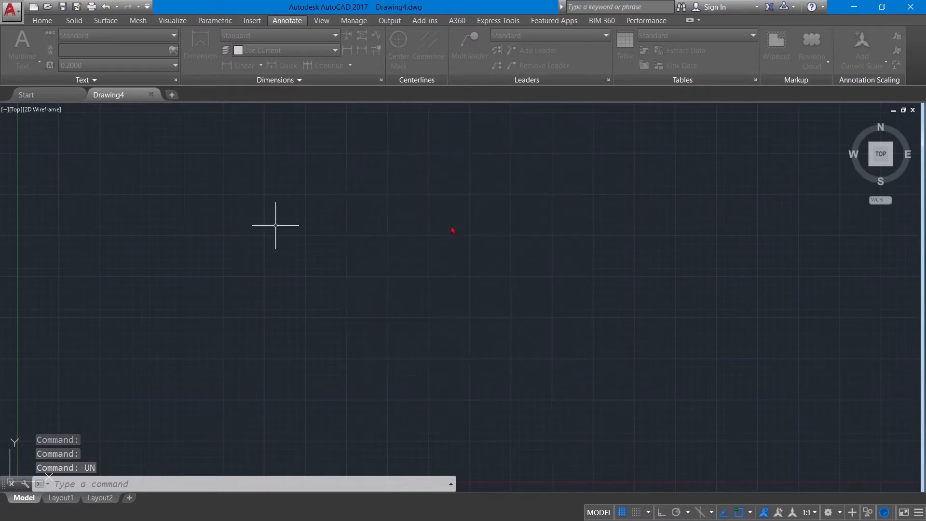
Switch the model view to Front
left_click(15, 109)
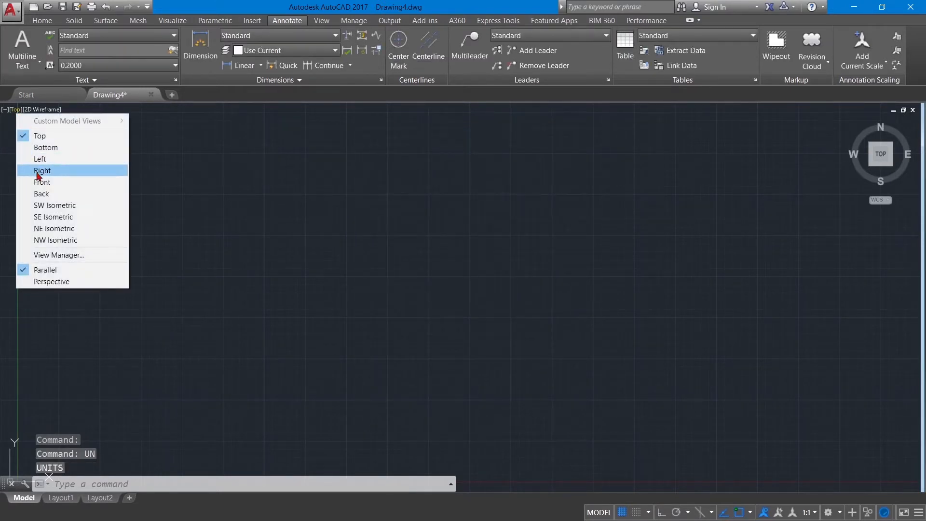
left_click(38, 182)
middle_click_drag(386, 248, 319, 289)
Draw a center-radius circle with a radius of 40 mm, above and to the right of the origin
left_click(42, 20)
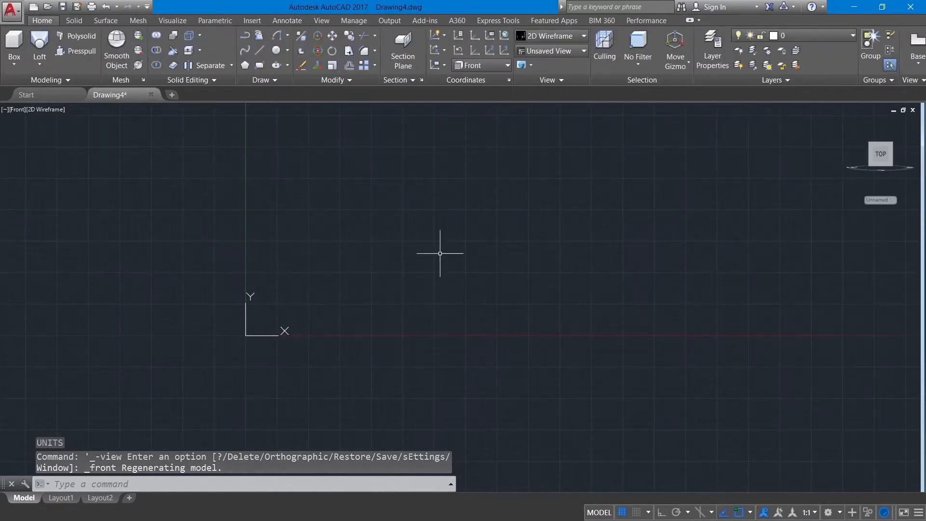
middle_click_drag(451, 225, 415, 275)
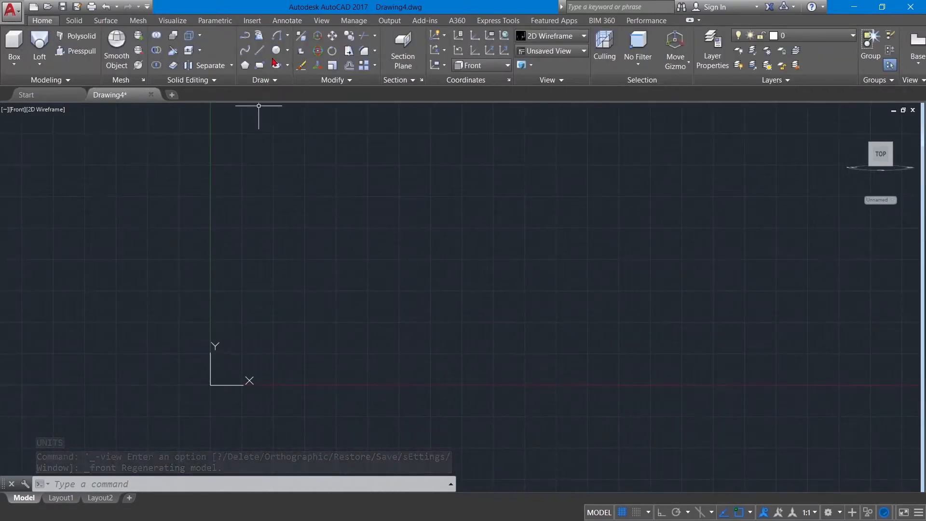
left_click(287, 51)
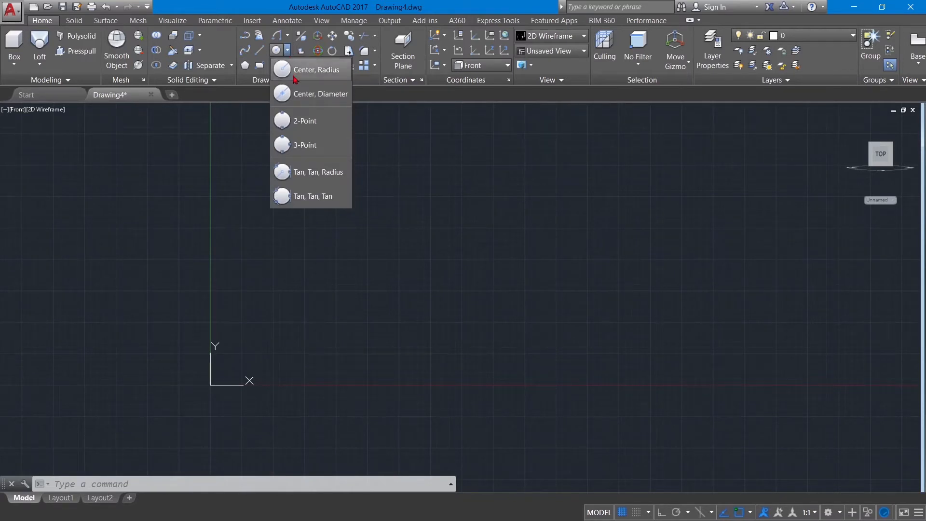
left_click(413, 153)
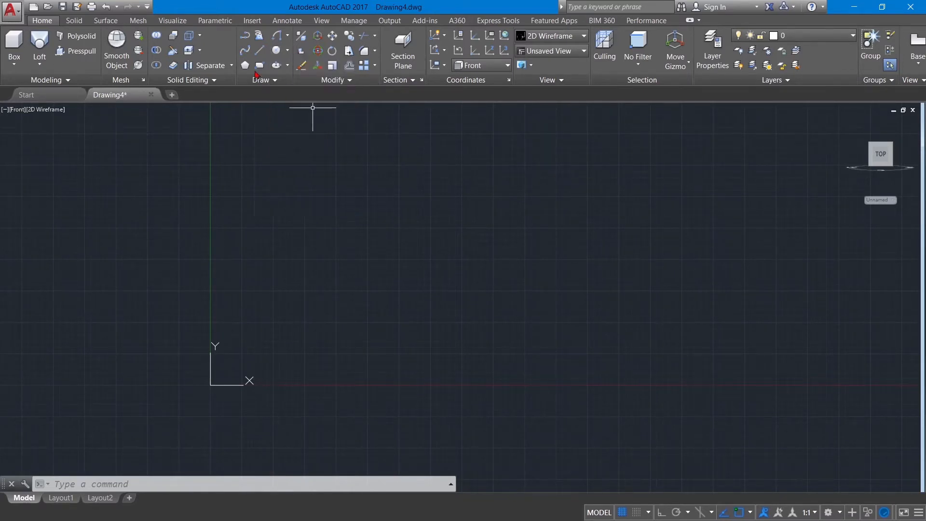
left_click(287, 51)
left_click(303, 70)
left_click(393, 201)
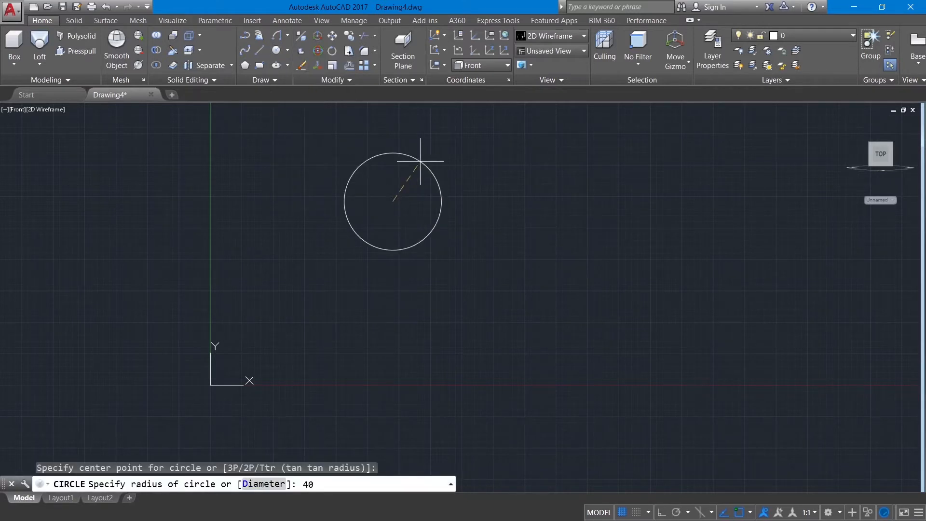
key("Return")
Move the circle by its center farther up and to the right of the origin, so it lies clear of both axes
scroll(420, 162, "down", 5)
middle_click_drag(413, 174, 362, 240)
left_click(223, 127)
left_click(545, 363)
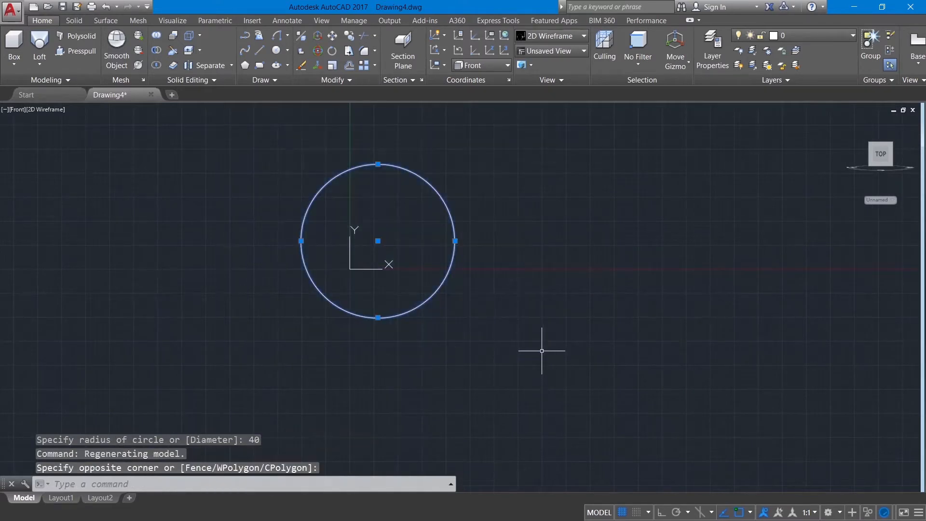
type("m")
key("Return")
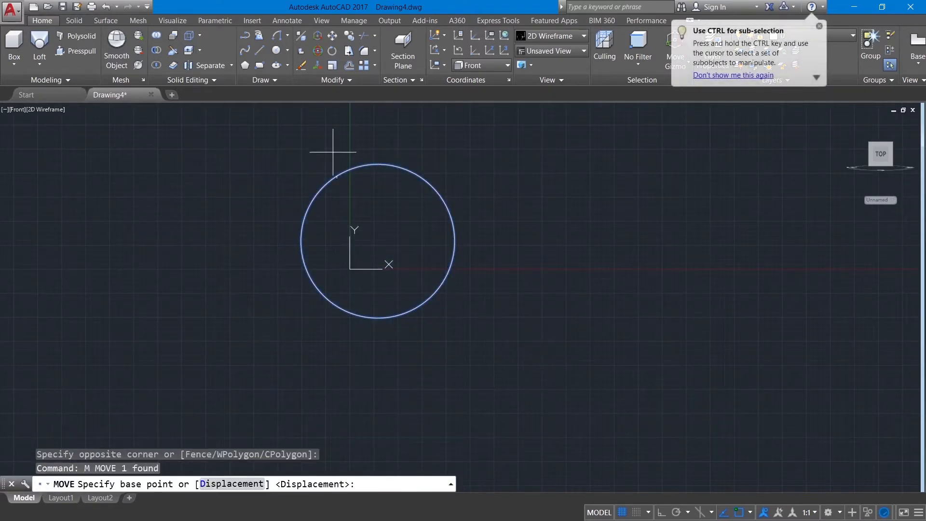
left_click(377, 241)
middle_click_drag(527, 196, 362, 289)
left_click(378, 253)
With Ortho on, draw a 156 mm horizontal line rightward from the circle's center, and turn Ortho off
scroll(620, 229, "down", 2)
middle_click_drag(620, 242, 484, 317)
type("l")
key("Return")
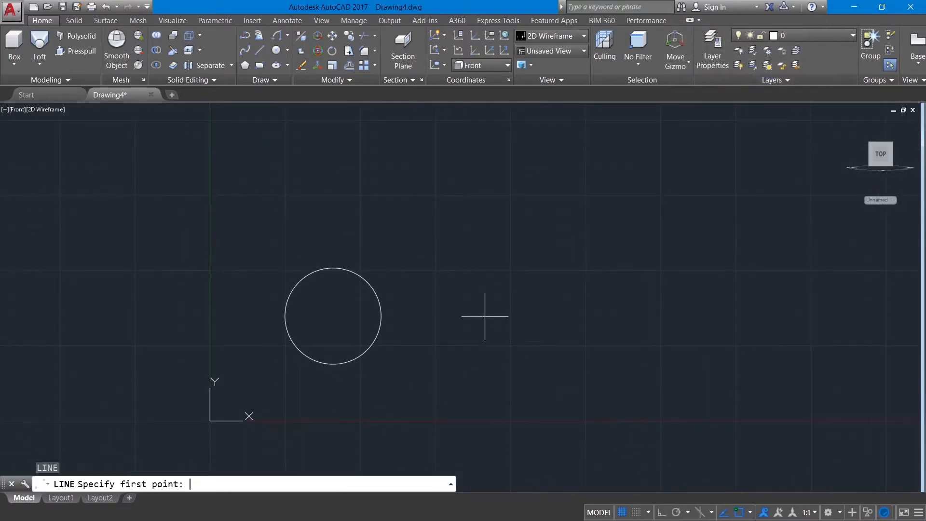
left_click(662, 512)
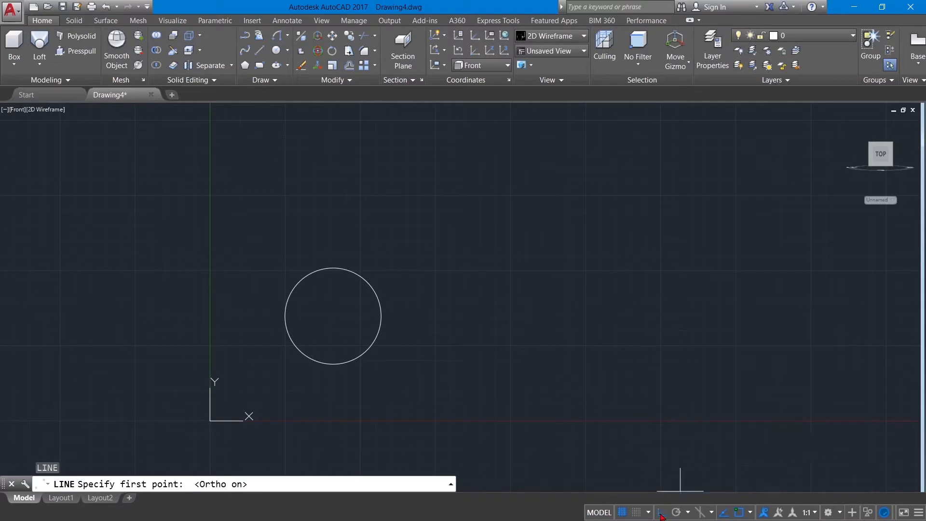
left_click(332, 315)
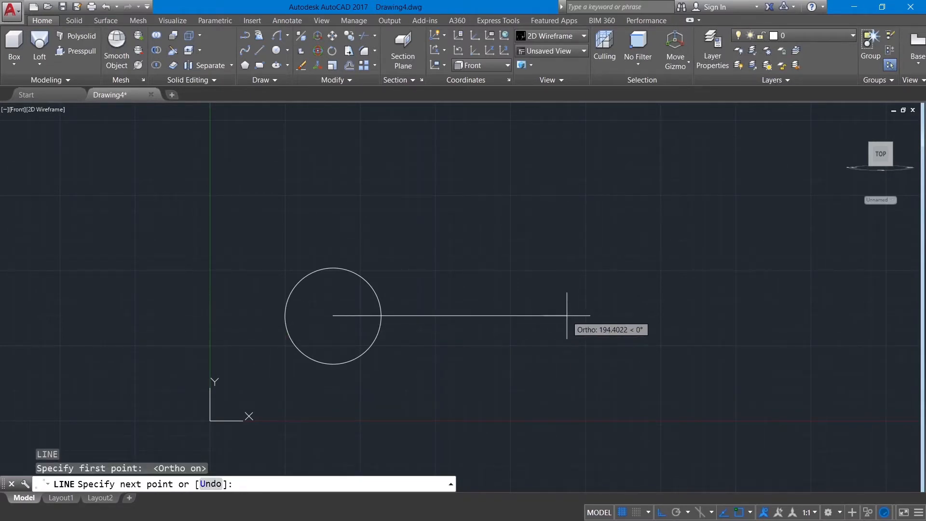
type("156")
key("Return")
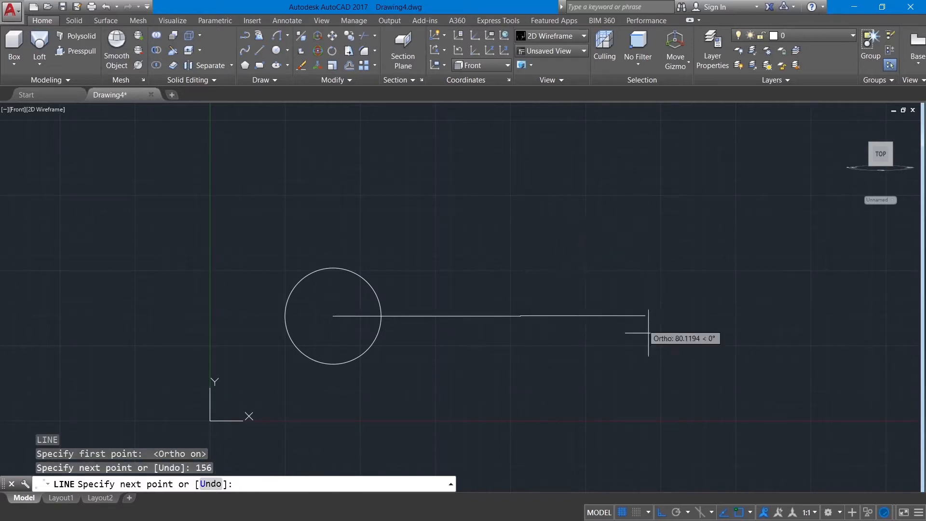
left_click(661, 511)
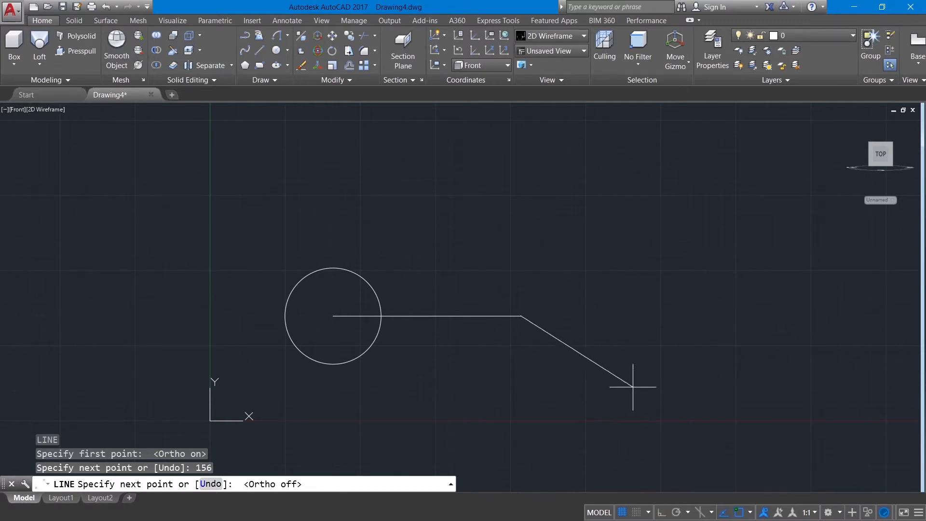
key("Escape")
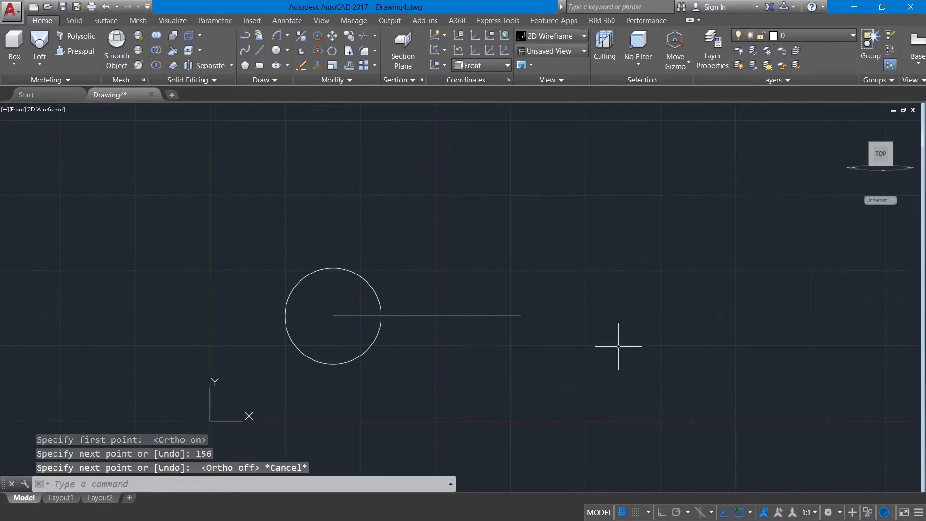
type("l")
key("Return")
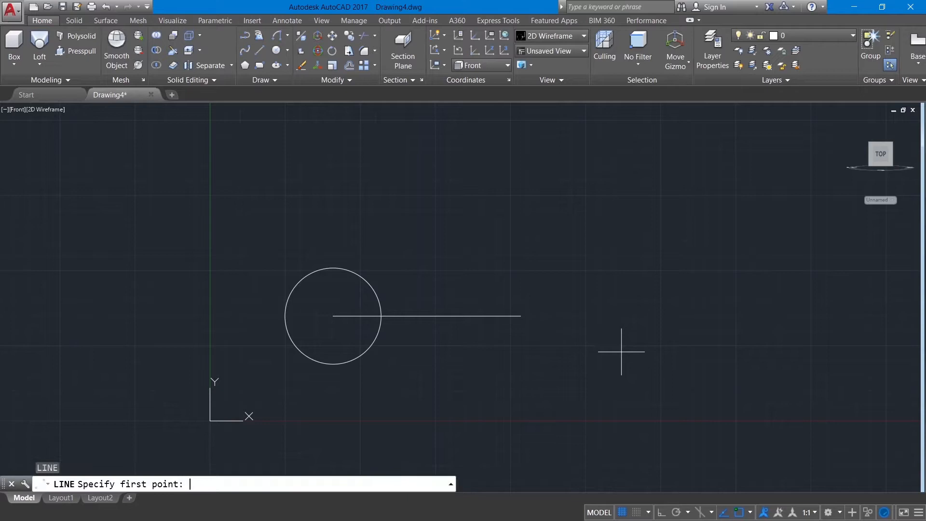
left_click(520, 316)
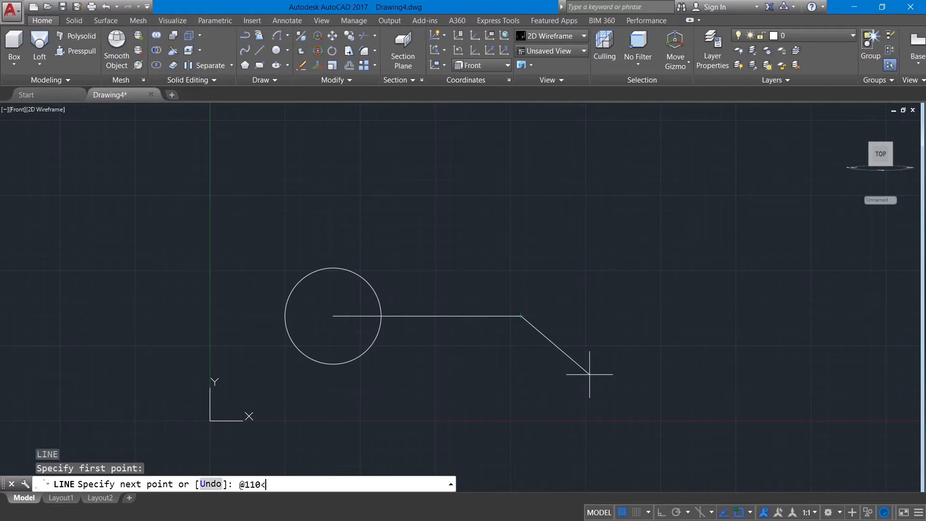
key("Return")
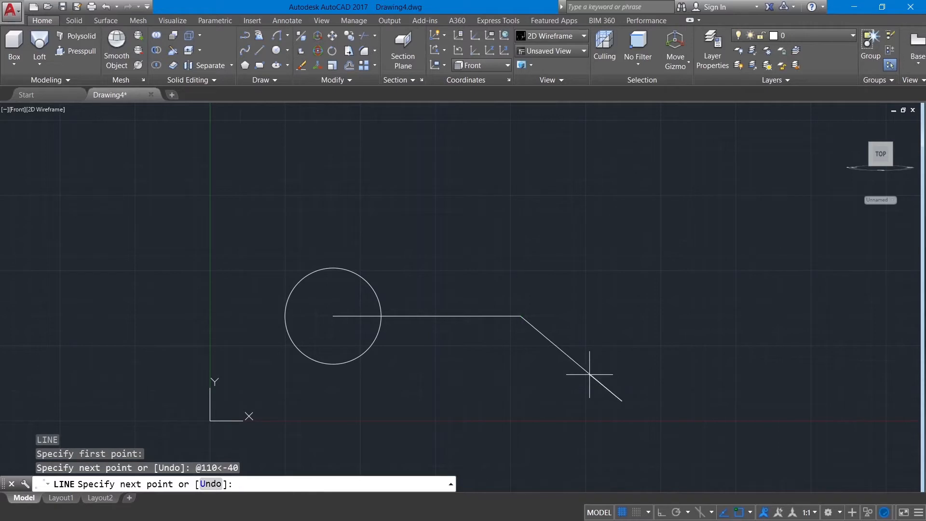
right_click(743, 256)
left_click(759, 269)
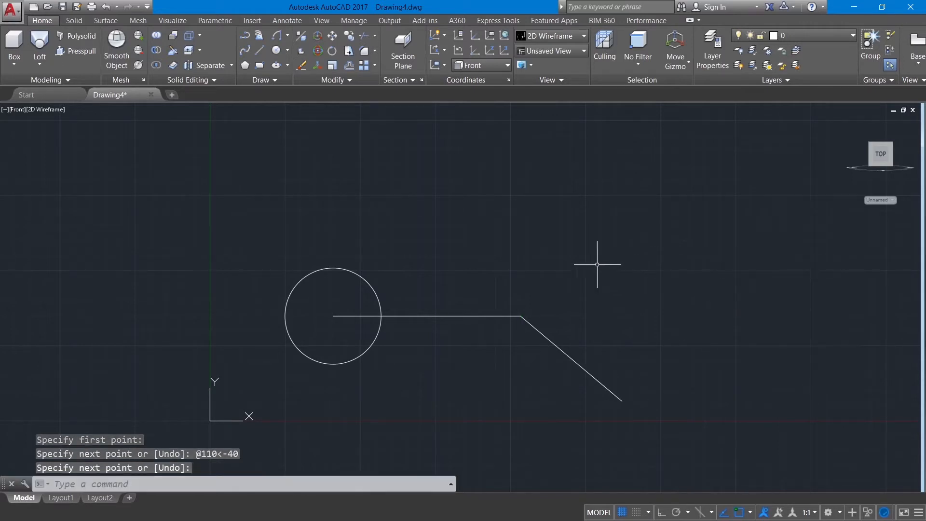
Add an angular dimension between the horizontal and sloping lines, placing its arc below their shared corner
type("DIM")
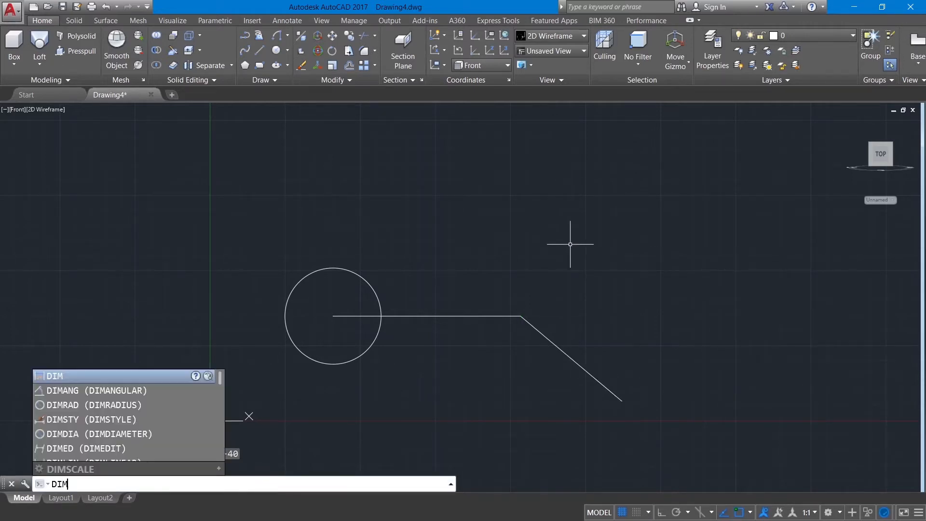
left_click(113, 391)
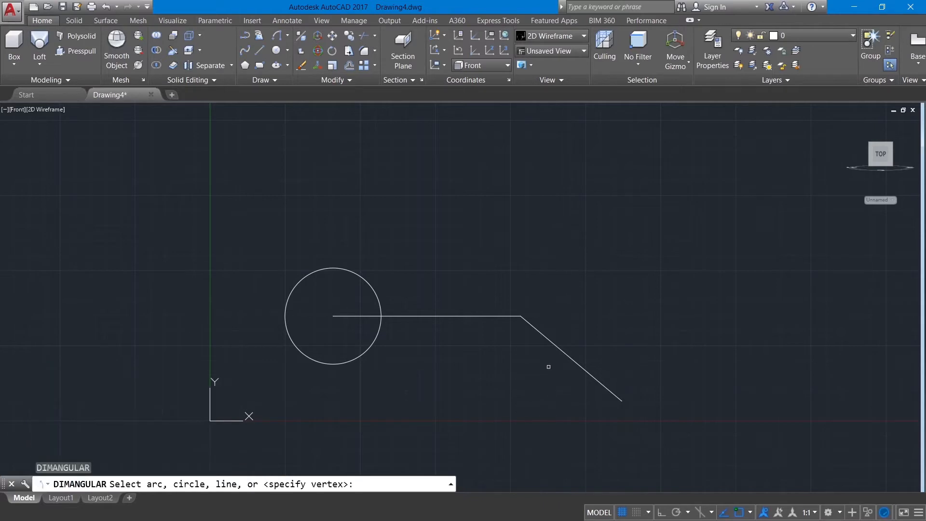
left_click(485, 316)
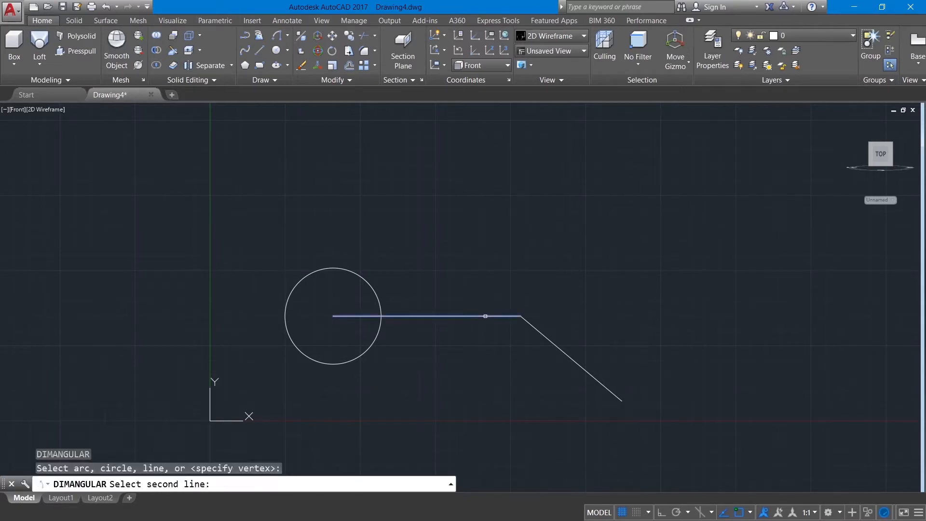
left_click(544, 342)
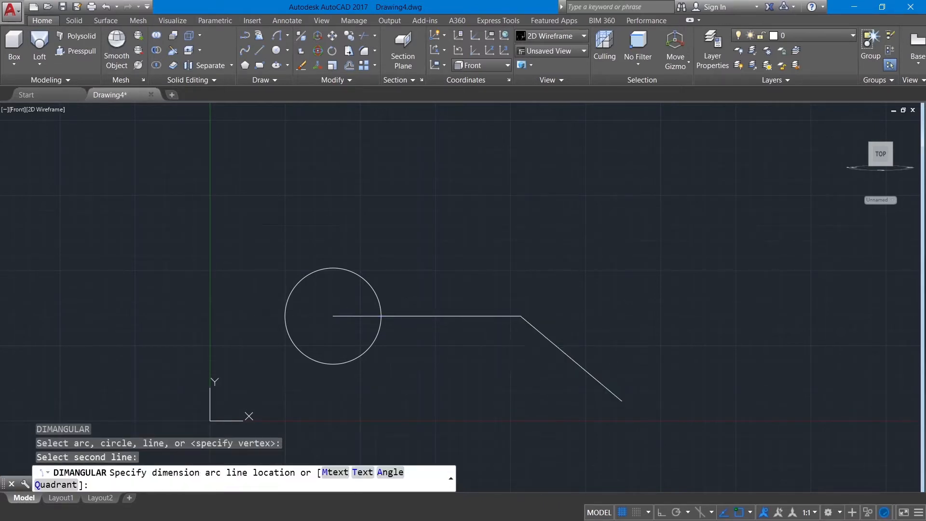
left_click(520, 366)
Set the angular dimension's text height to 5 in its properties and deselect it
left_click(518, 359)
right_click(522, 357)
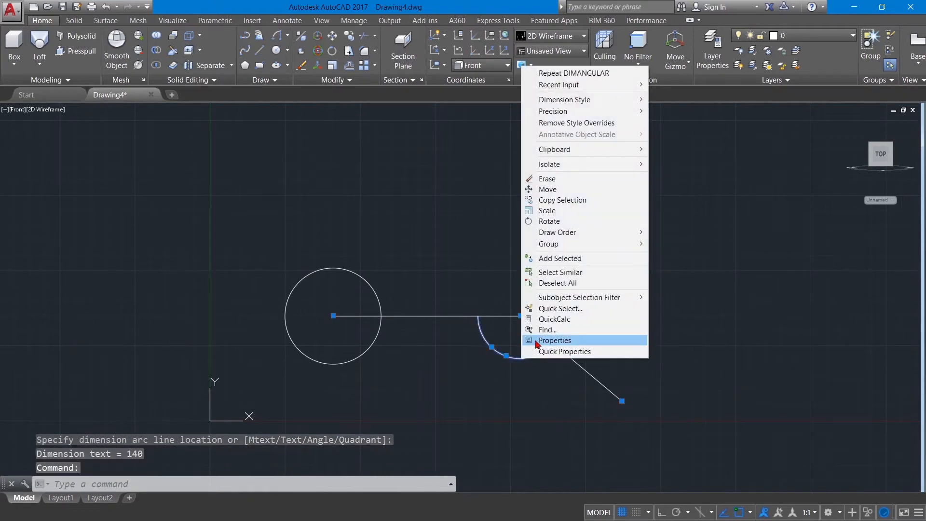
left_click(554, 340)
scroll(101, 240, "down", 5)
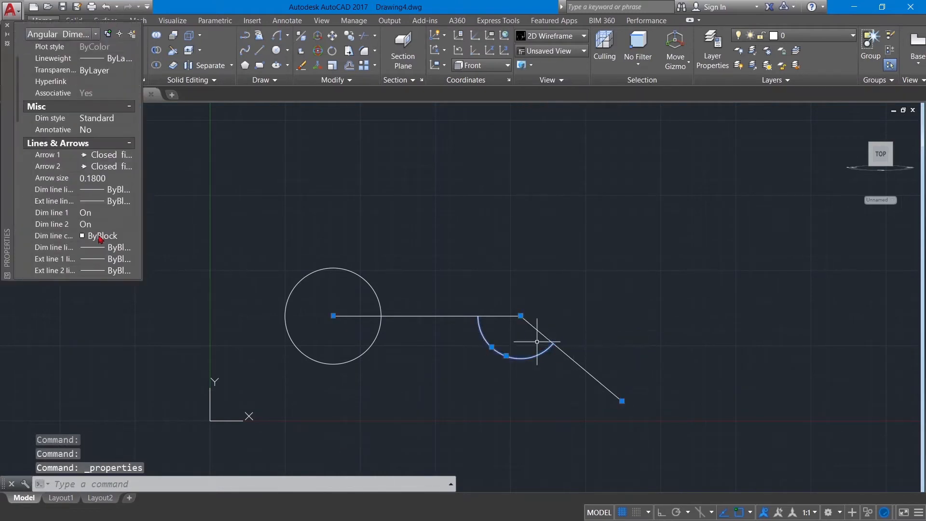
scroll(96, 246, "down", 2)
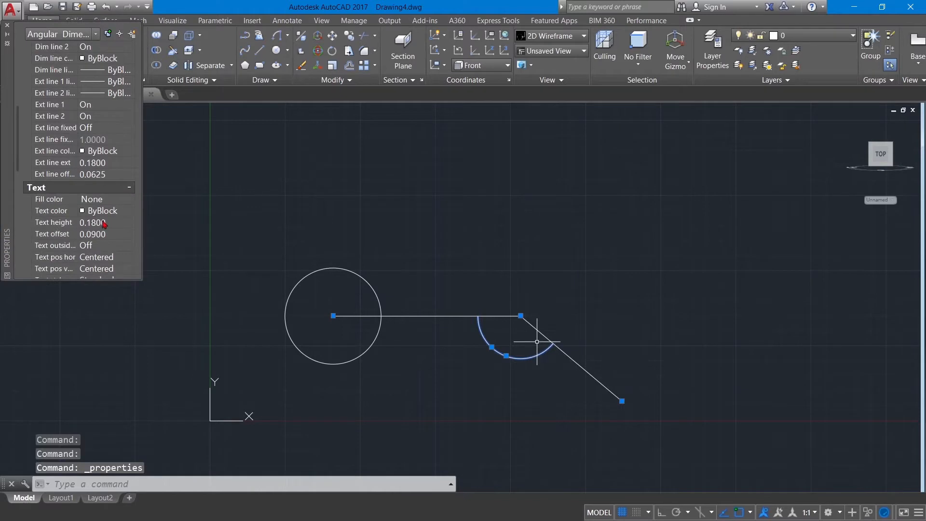
left_click(92, 223)
type("5")
key("Tab")
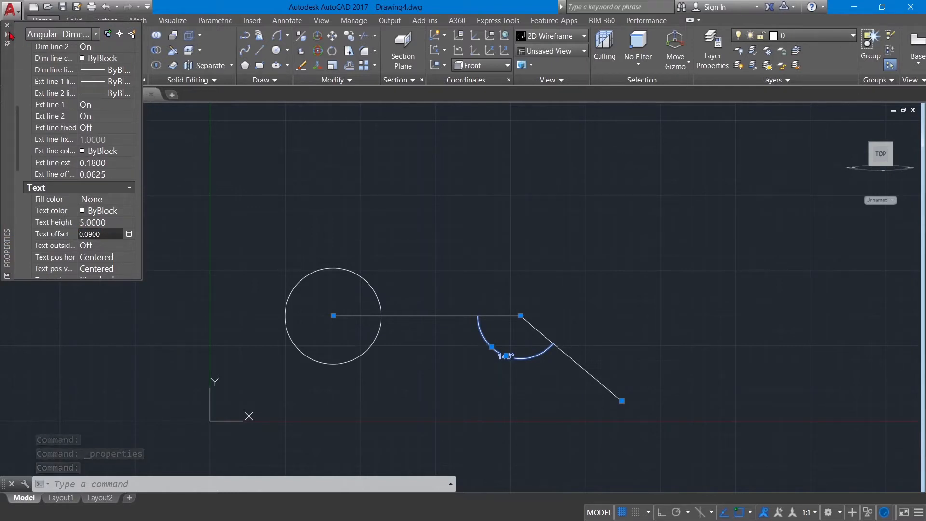
left_click(487, 393)
key("Escape")
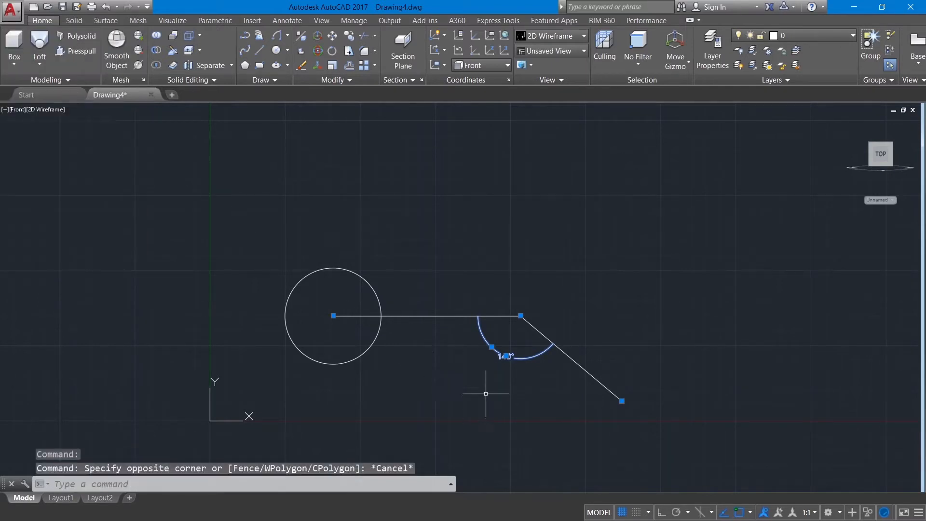
left_click(376, 332)
key("Escape")
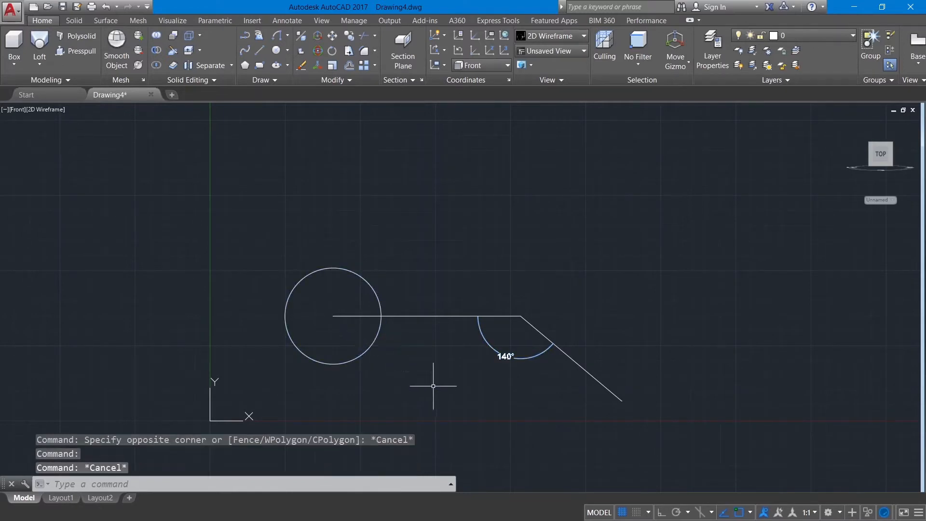
scroll(496, 381, "up", 2)
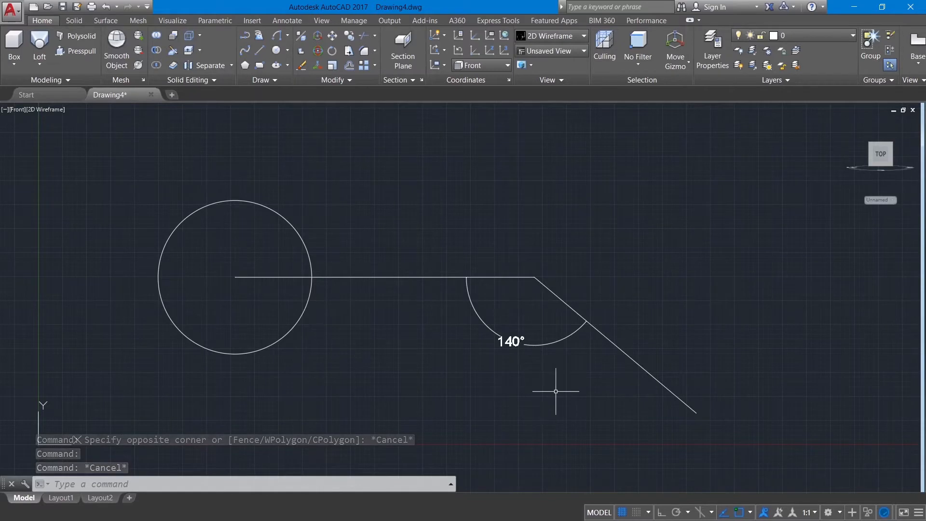
scroll(555, 381, "down", 2)
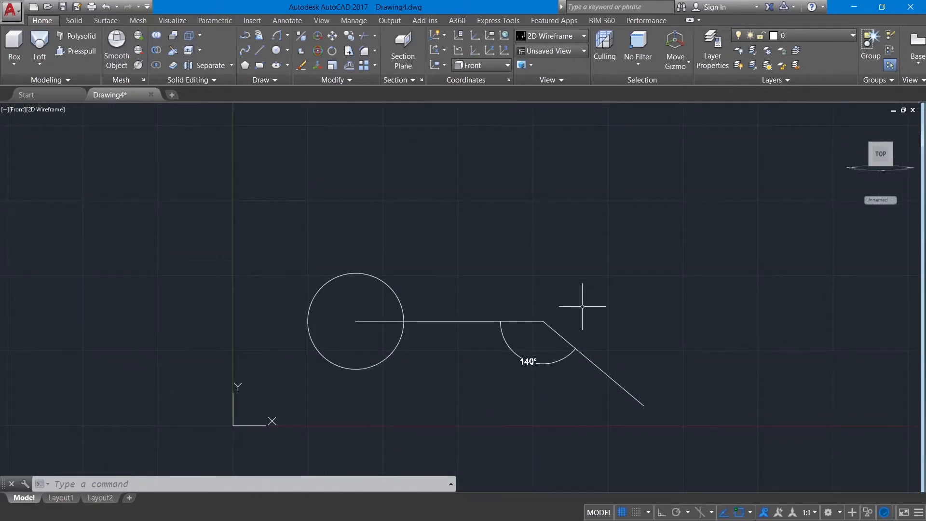
middle_click_drag(601, 298, 561, 290)
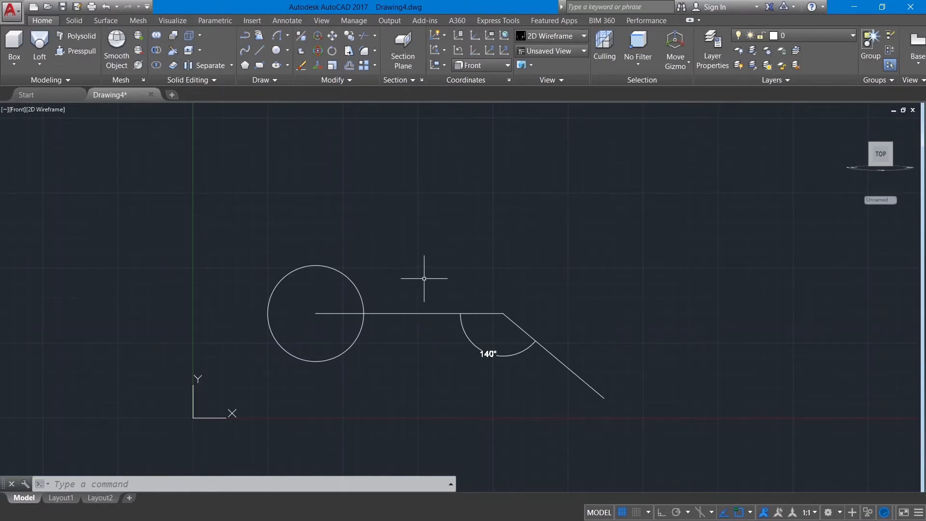
Draw a circle of radius 60 mm centered on the corner where the horizontal and sloping lines meet
left_click(287, 51)
left_click(302, 72)
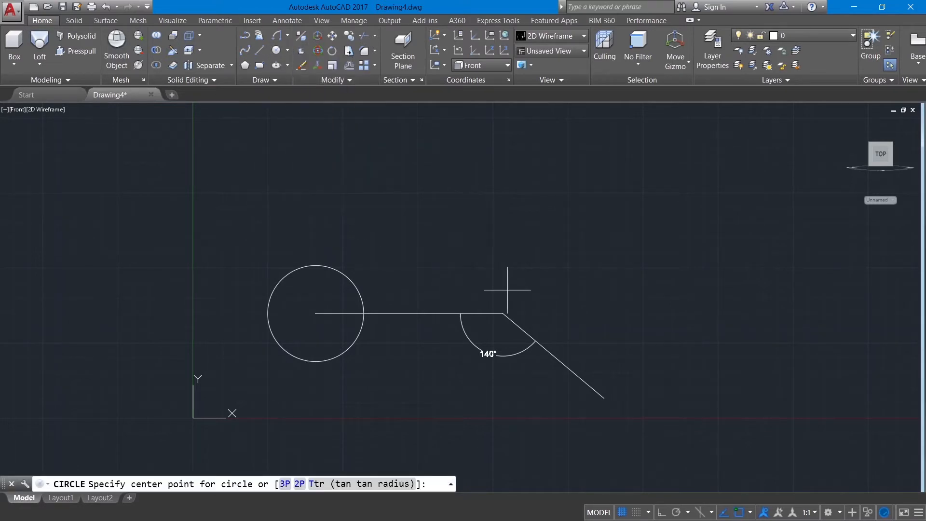
left_click(509, 314)
type("60")
key("Return")
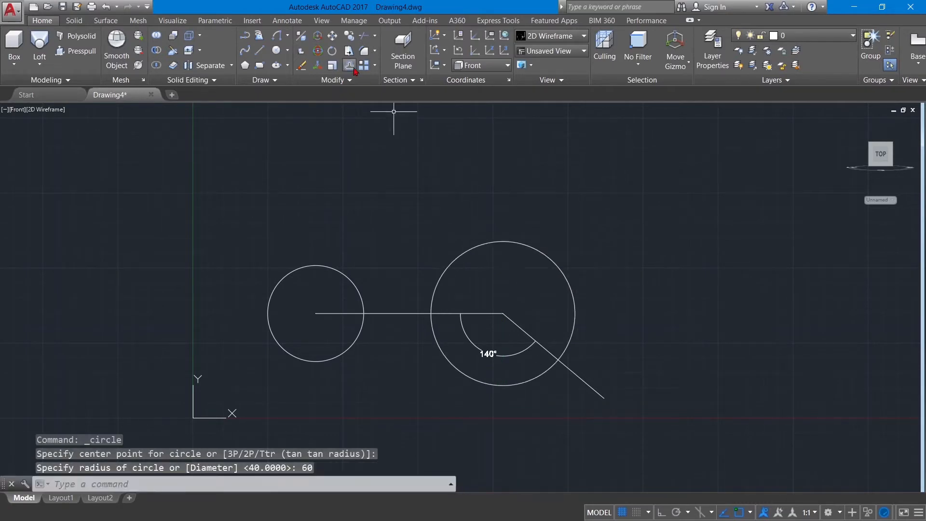
Draw a circle of radius 45 mm centered on the lower end of the sloping line
left_click(288, 50)
type("c")
key("Return")
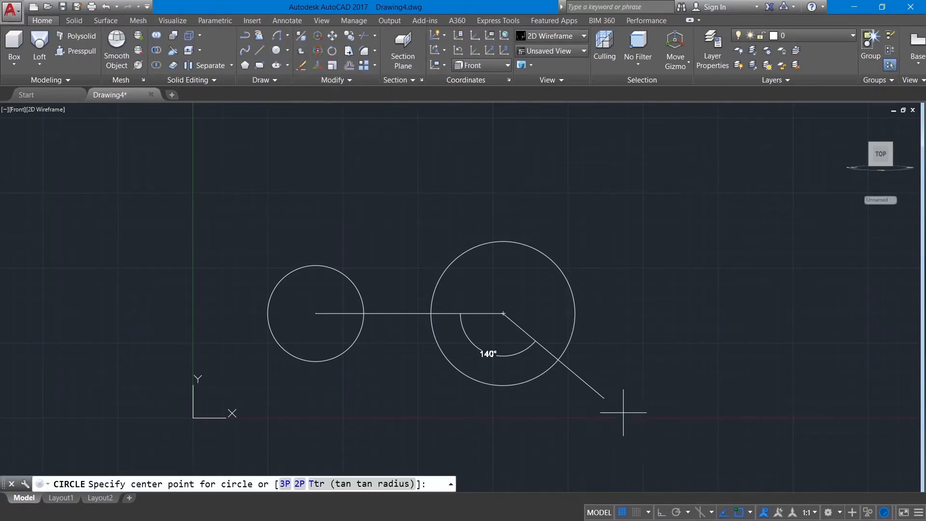
left_click(604, 398)
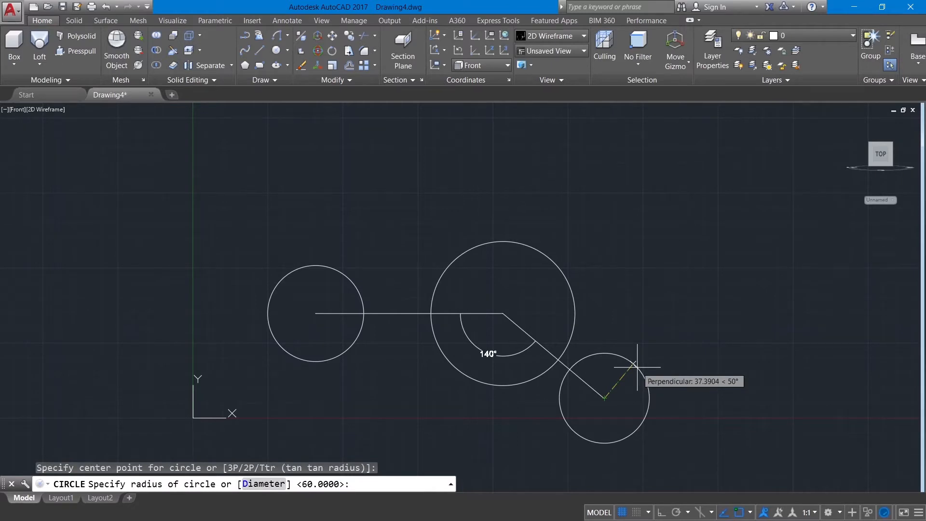
type("45")
key("Return")
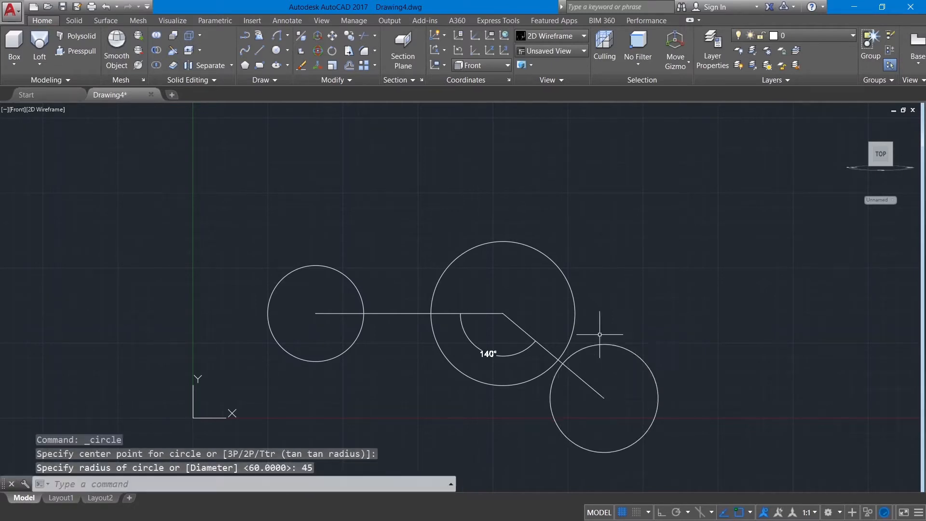
Draw a 40 mm diameter circle at the sloping line's lower end, and delete it
left_click(287, 50)
left_click(313, 94)
left_click(605, 396)
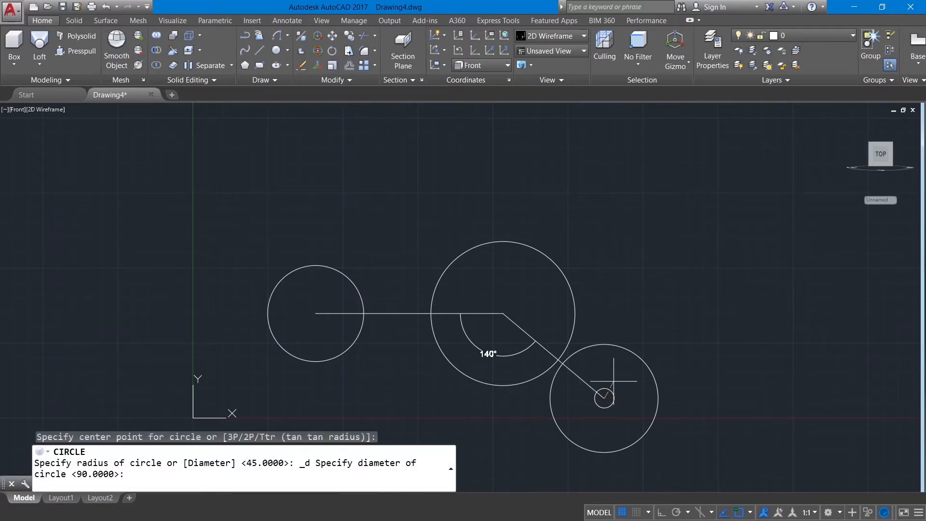
key("Return")
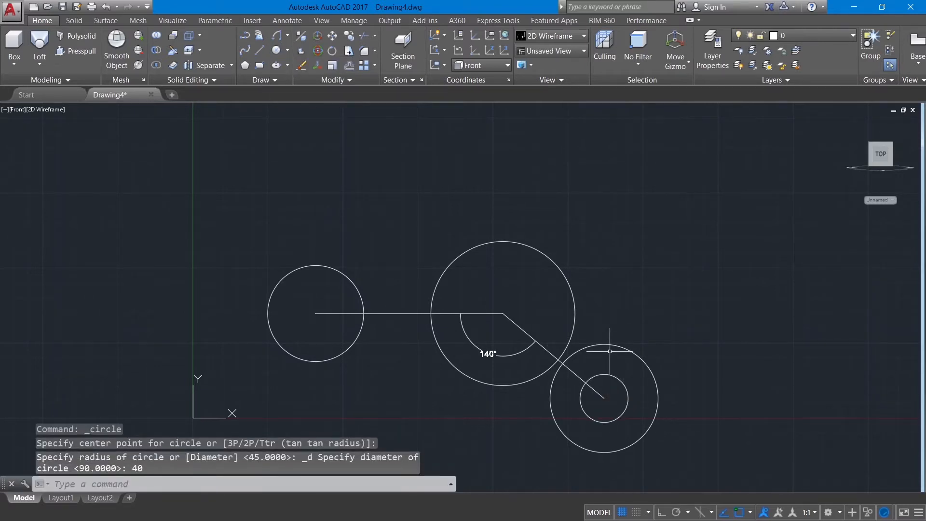
left_click(621, 383)
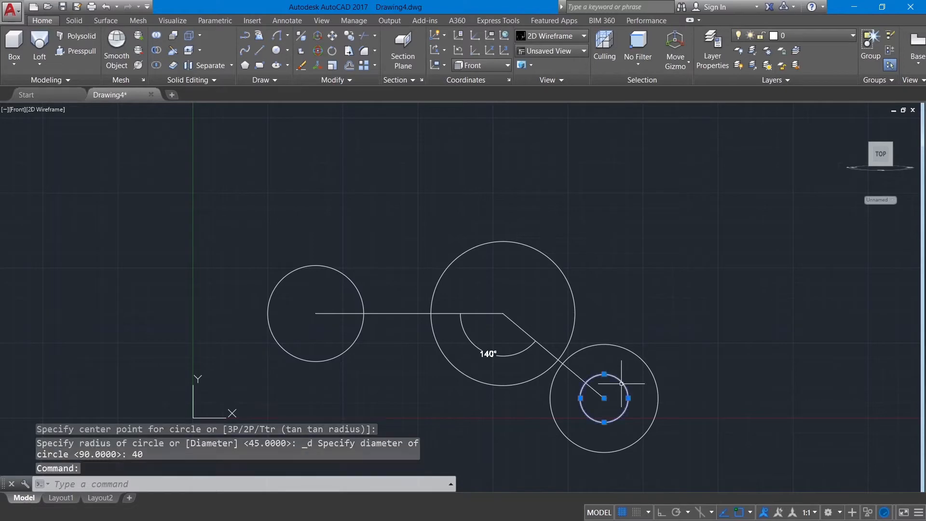
key("Delete")
Draw a 30 mm diameter circle centered on the sloping line's lower end
left_click(287, 50)
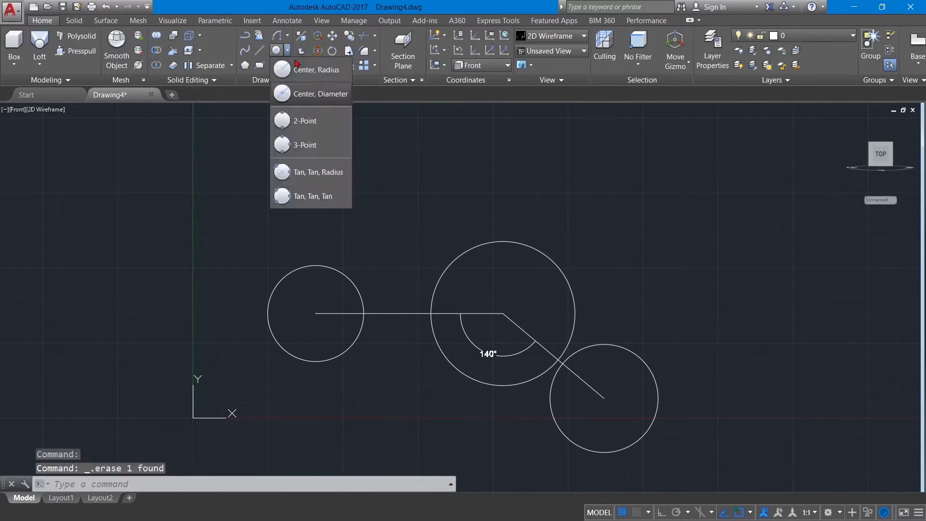
left_click(305, 72)
left_click(604, 398)
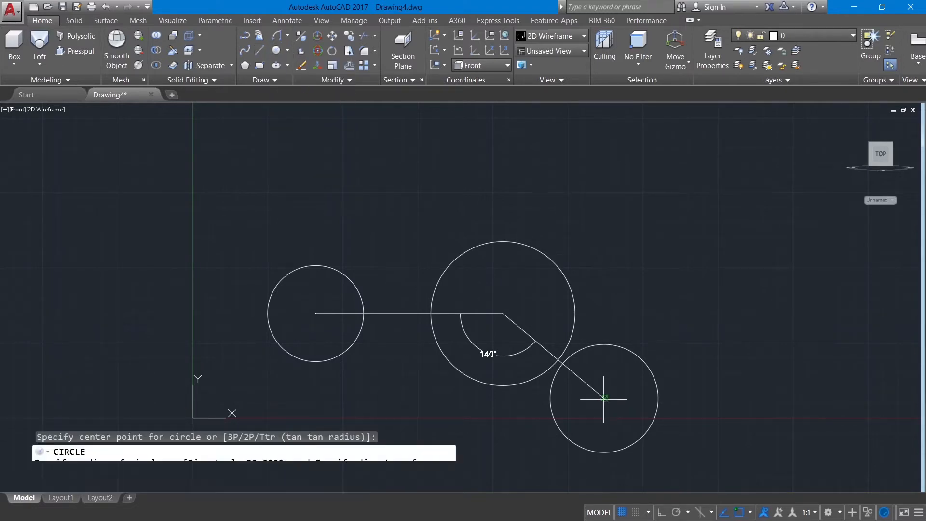
type("30")
key("Return")
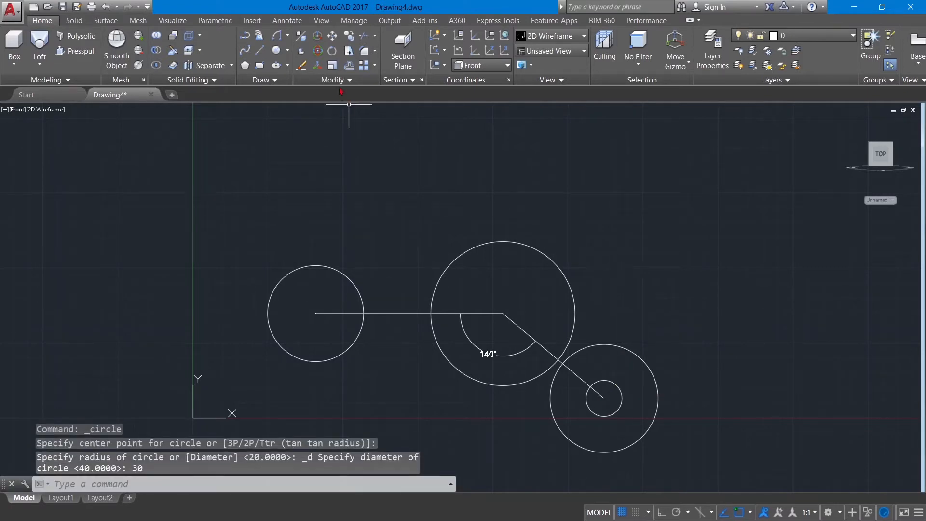
Draw a 25 mm diameter circle at the center of the large middle circle
left_click(287, 50)
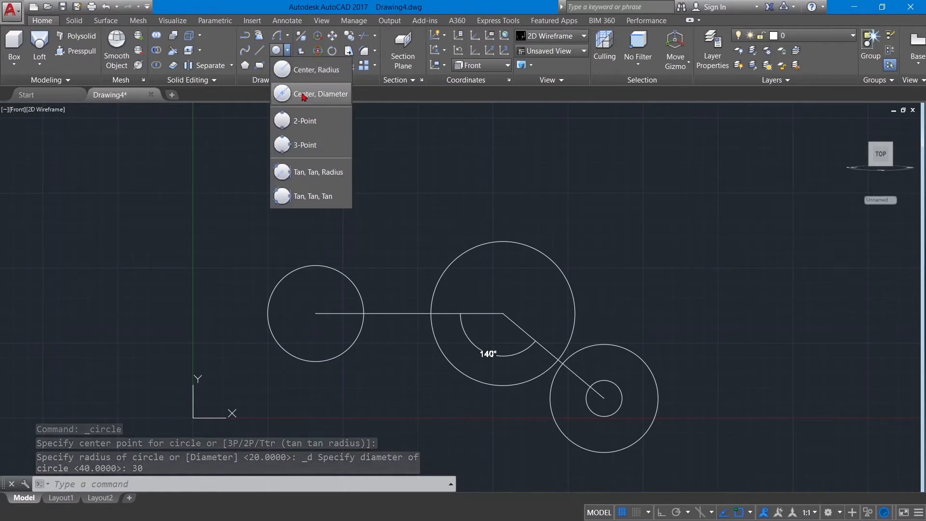
left_click(313, 93)
left_click(503, 313)
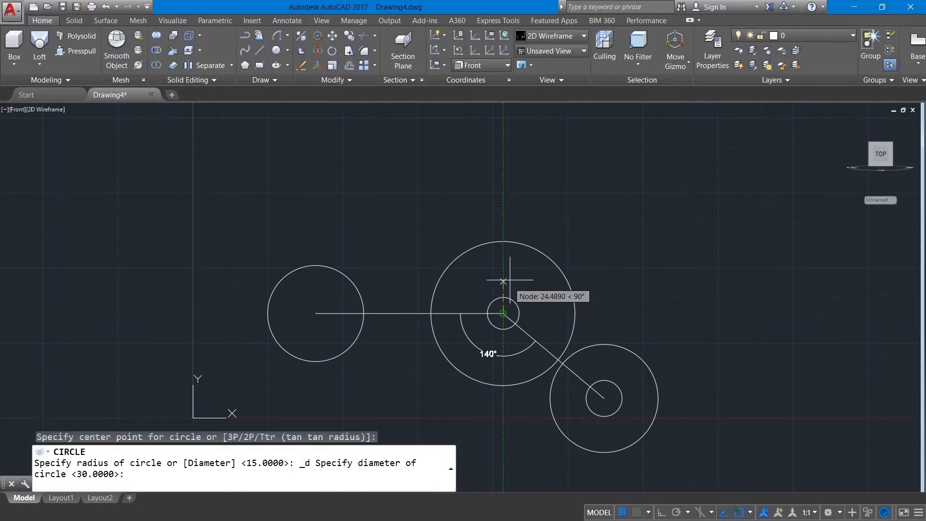
type("25")
key("Return")
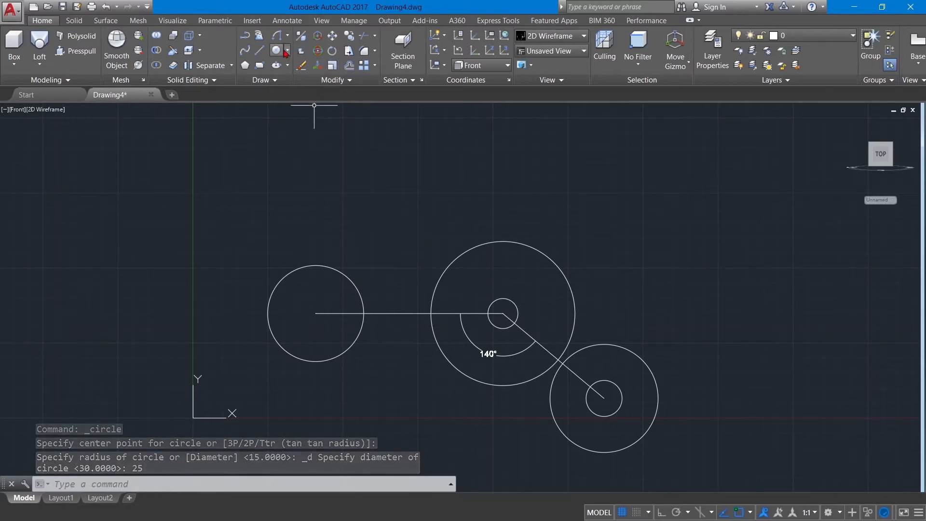
Draw a circle of radius 15 mm at the center of the leftmost circle
left_click(287, 51)
left_click(309, 94)
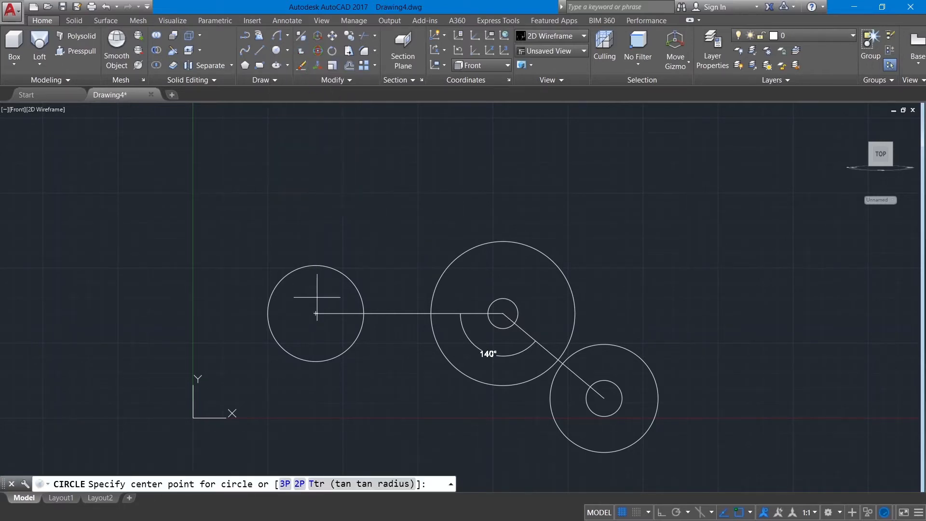
left_click(316, 314)
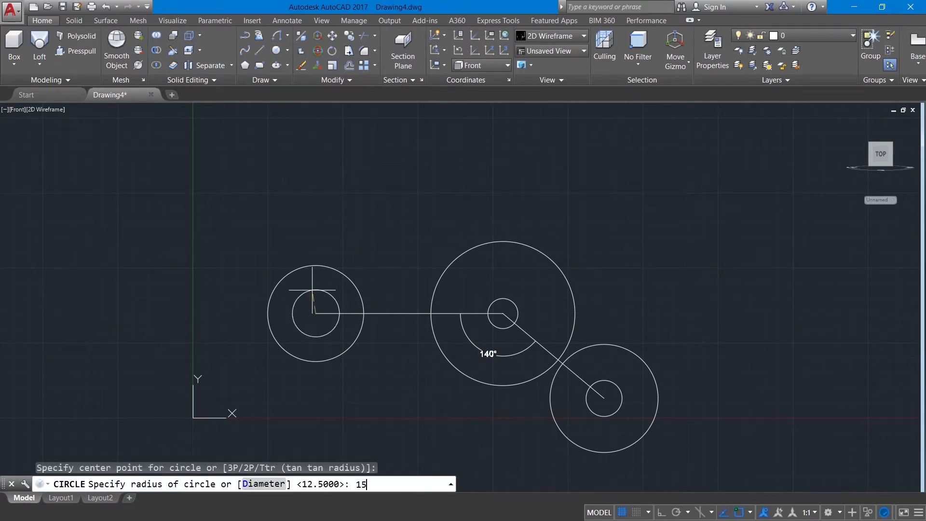
key("Return")
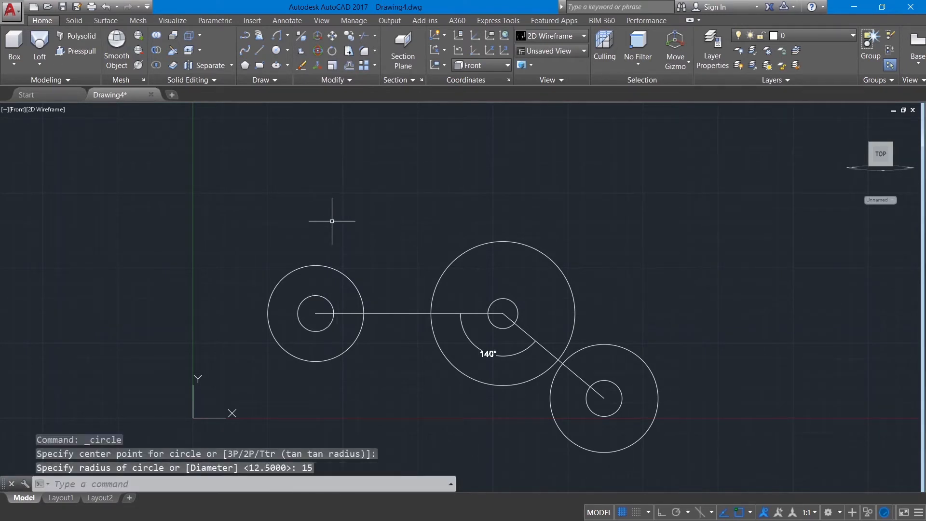
Offset the horizontal line and the sloping line 20 mm to their lower side
type("off")
key("Return")
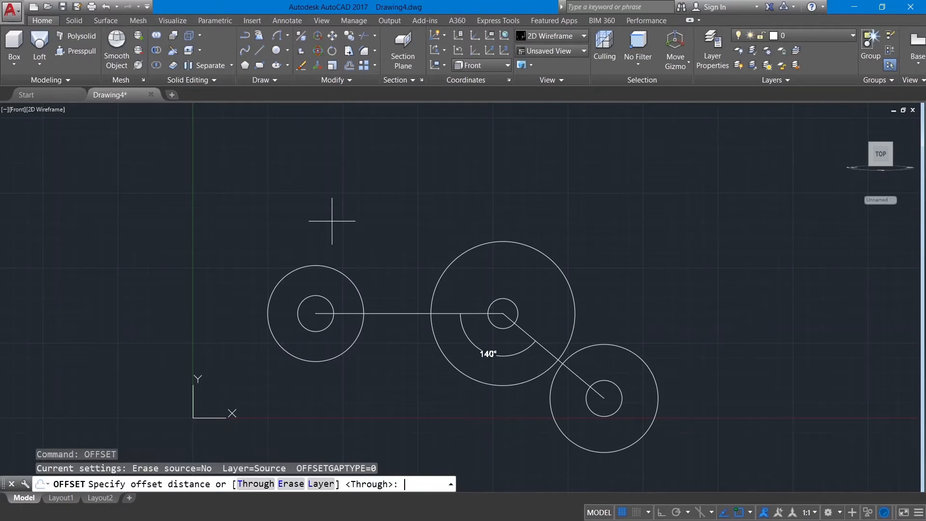
key("Return")
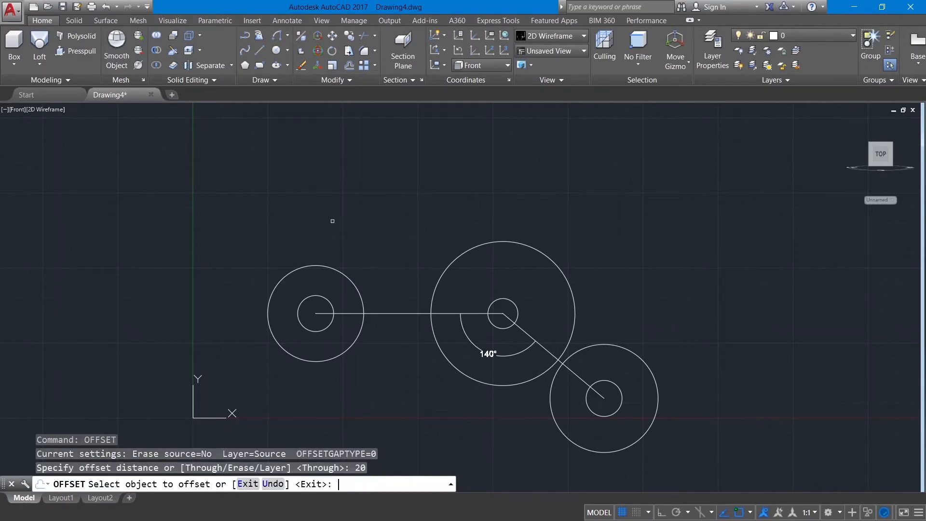
left_click(386, 313)
left_click(473, 344)
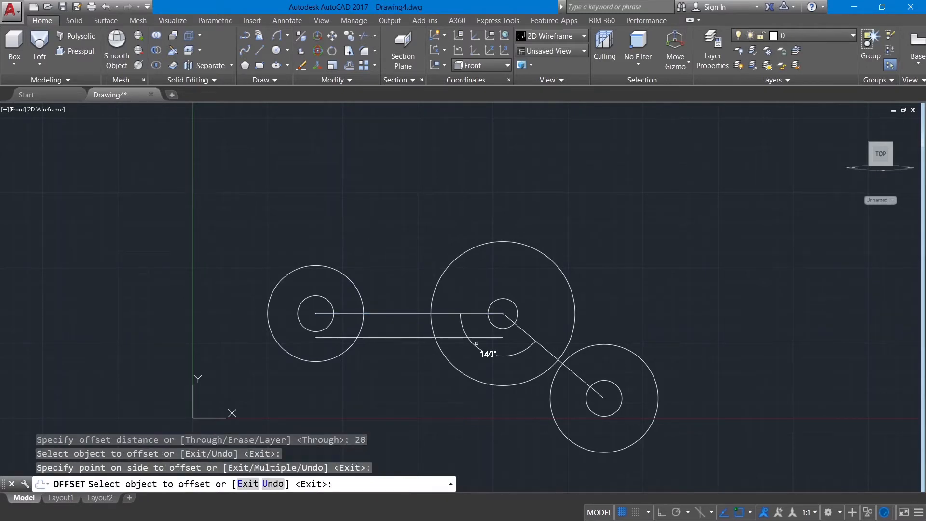
left_click(540, 345)
left_click(518, 367)
right_click(647, 283)
left_click(670, 289)
Trim the outer-circle arcs between the paired lines, the offset lines' ends inside the two end circles, and their overlap at the corner
type("tr")
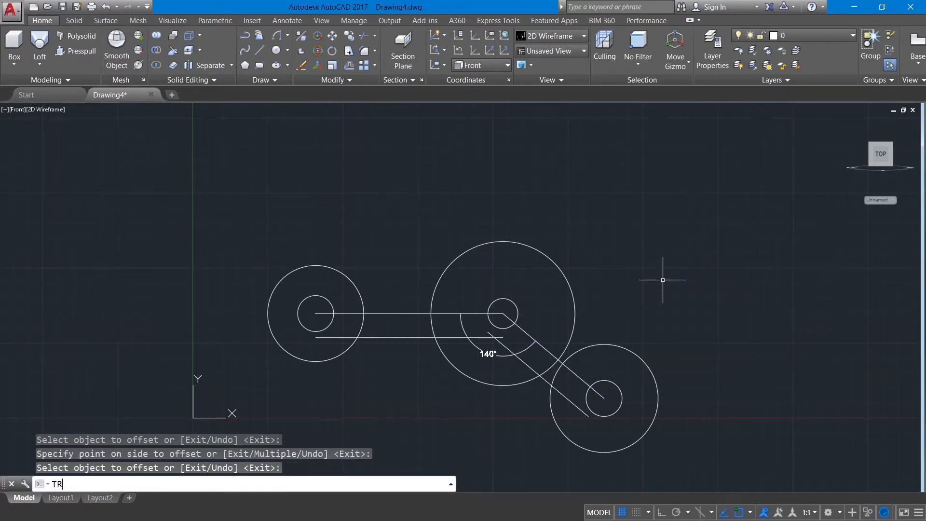
key("Return")
key("Return")
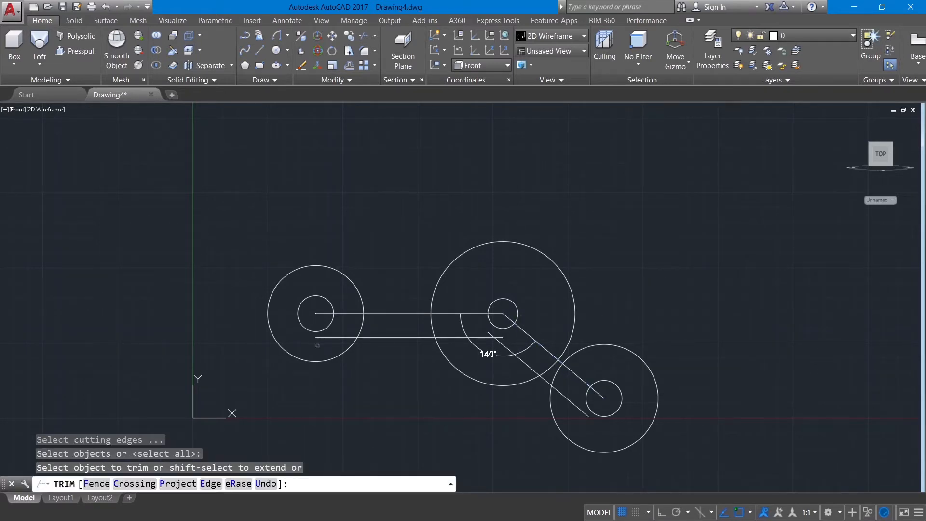
left_click(361, 327)
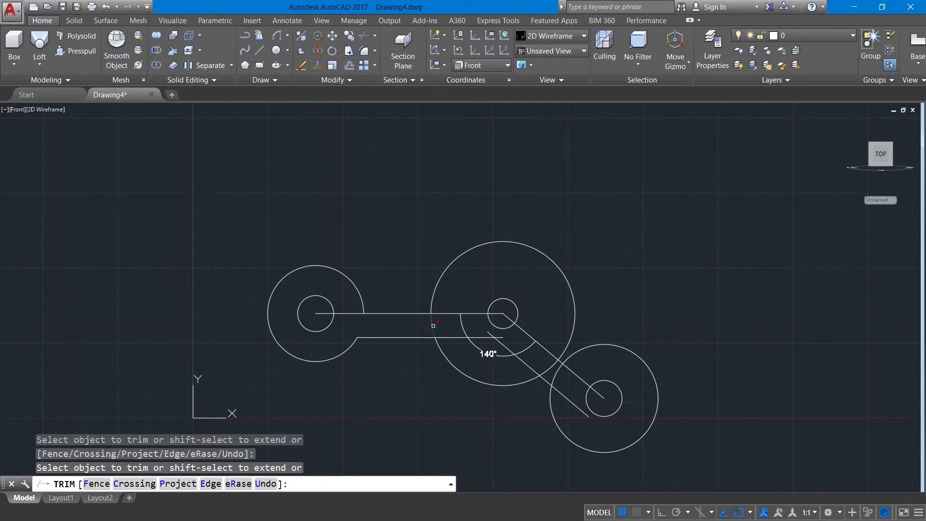
left_click(480, 327)
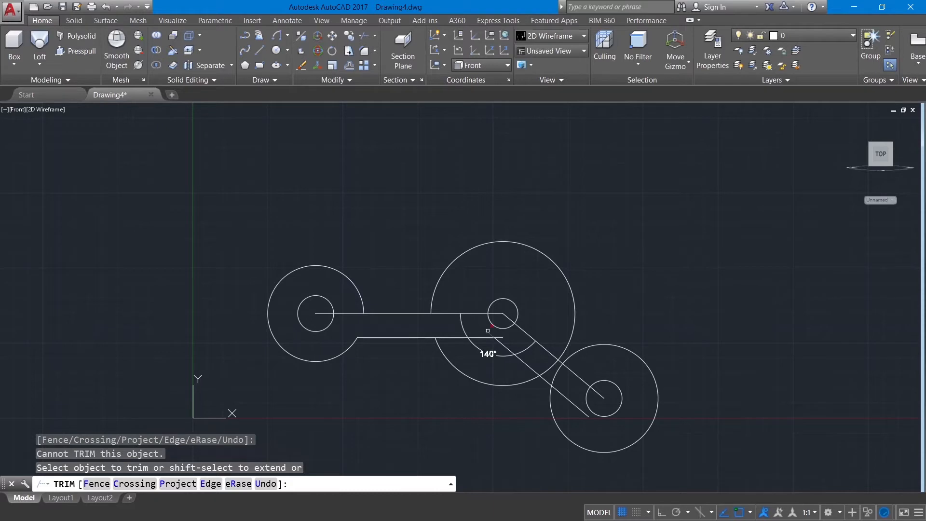
left_click(500, 336)
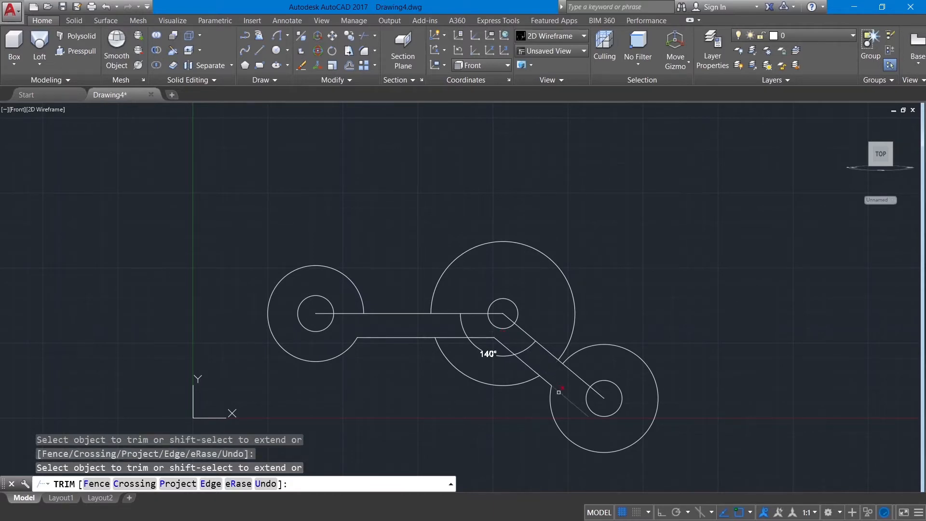
right_click(629, 300)
left_click(641, 305)
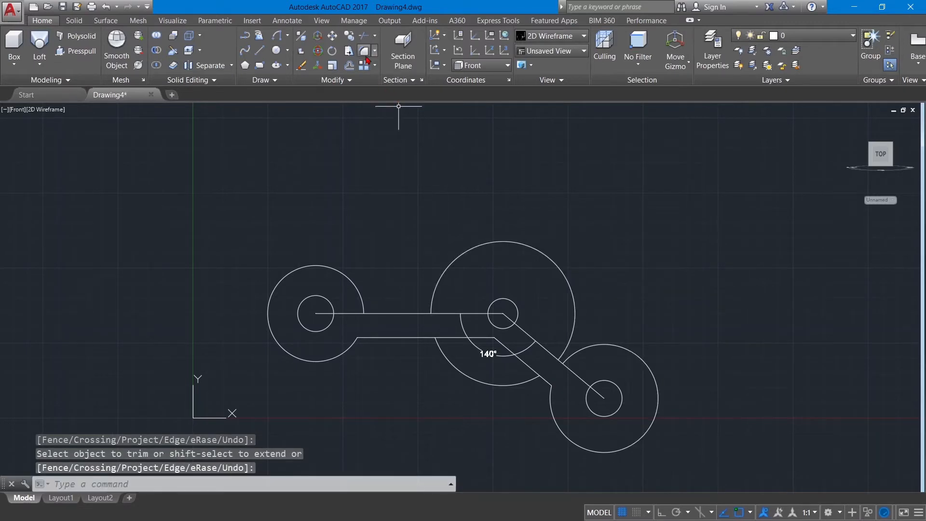
Fillet the corner between the leftmost outer circle and the lower horizontal line with a 15 mm radius
left_click(364, 51)
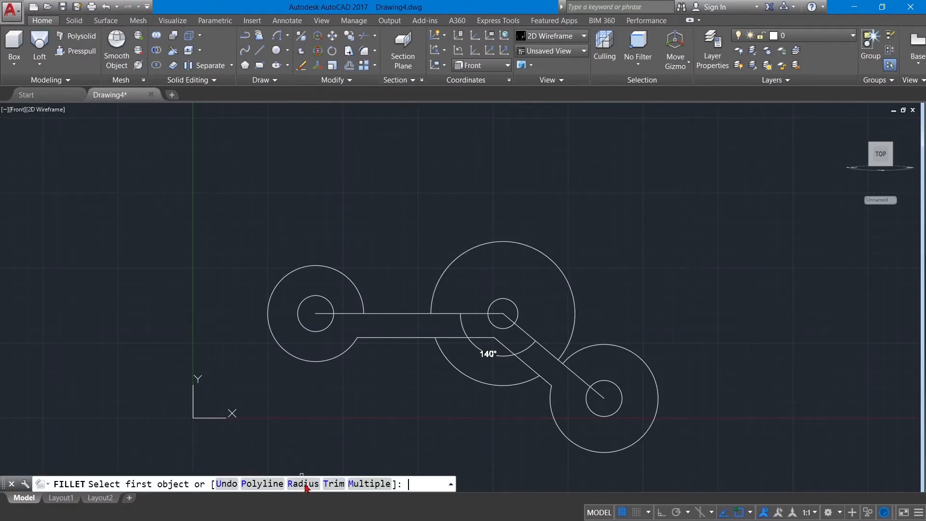
left_click(303, 483)
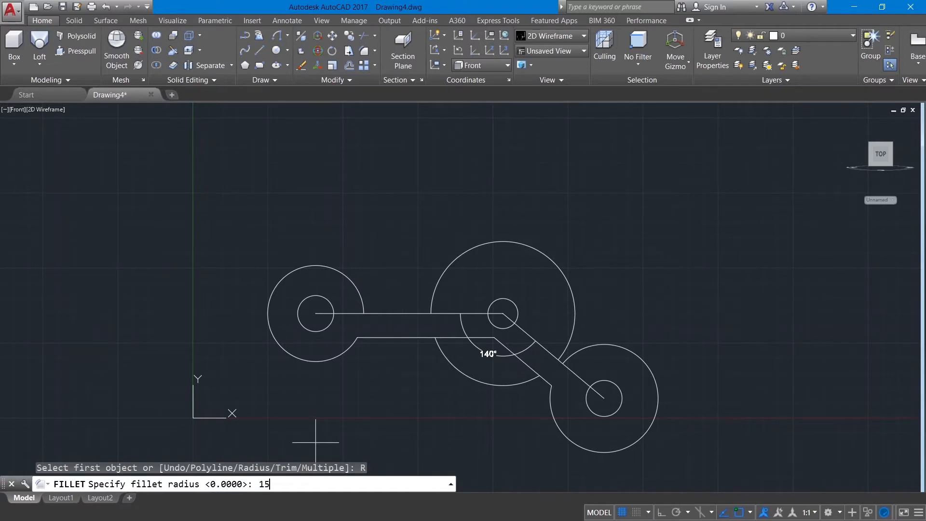
key("Return")
scroll(364, 360, "up", 5)
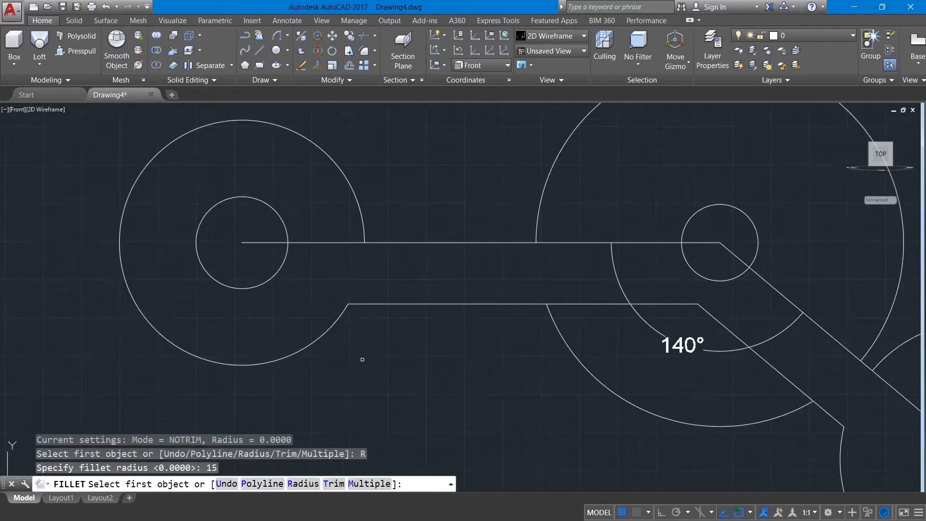
left_click(336, 278)
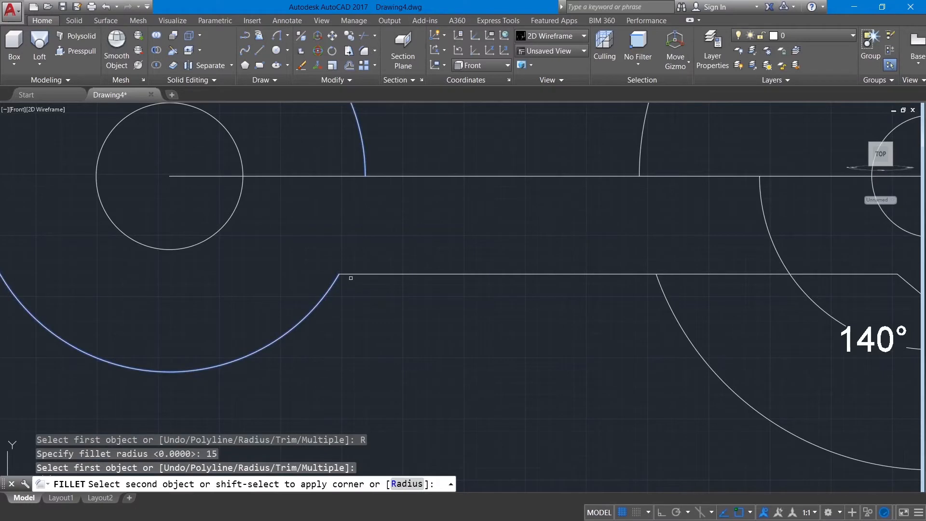
left_click(351, 276)
Fillet the corner between the lower horizontal and lower sloping lines with the same 15 mm radius
middle_click_drag(562, 334, 350, 377)
key("Return")
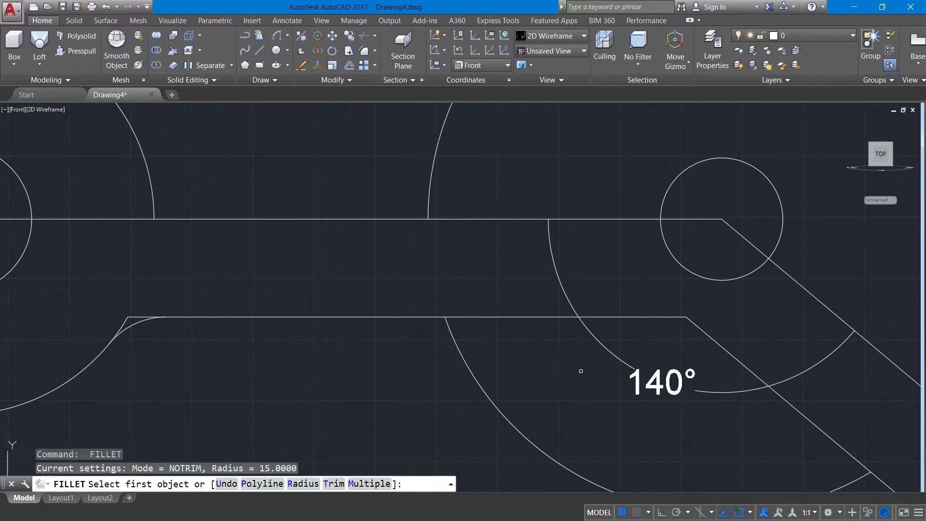
scroll(581, 371, "down", 2)
middle_click_drag(581, 371, 452, 384)
left_click(500, 319)
left_click(531, 326)
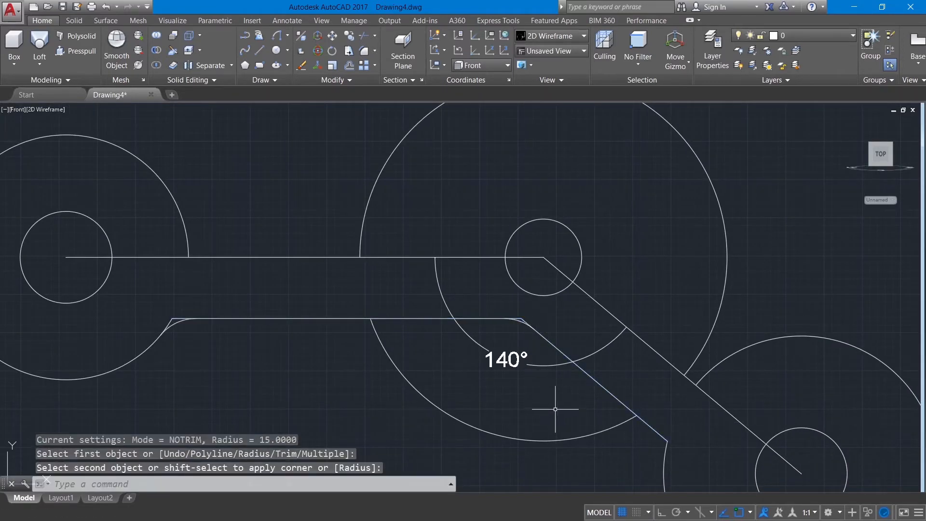
Fillet the corner between the lower sloping line and the rightmost outer circle with the same 15 mm radius
right_click(555, 409)
left_click(578, 231)
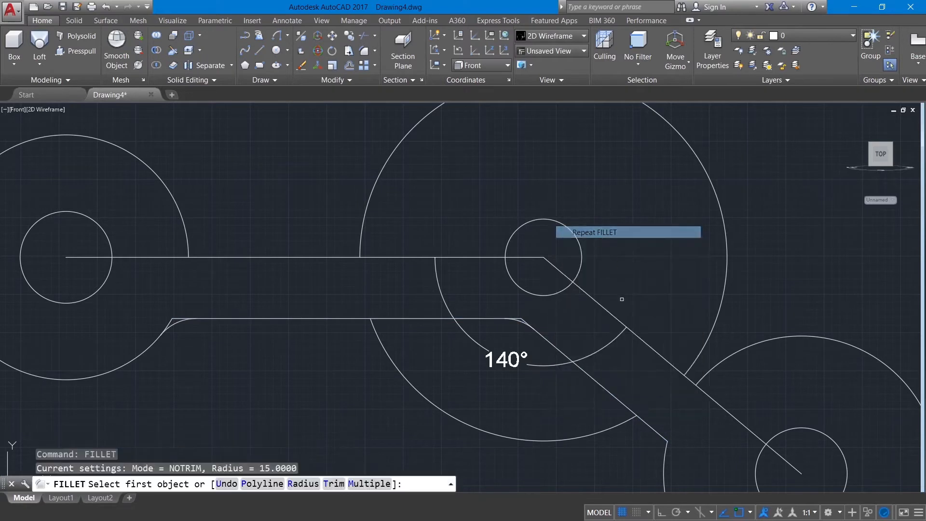
left_click(661, 442)
left_click(666, 453)
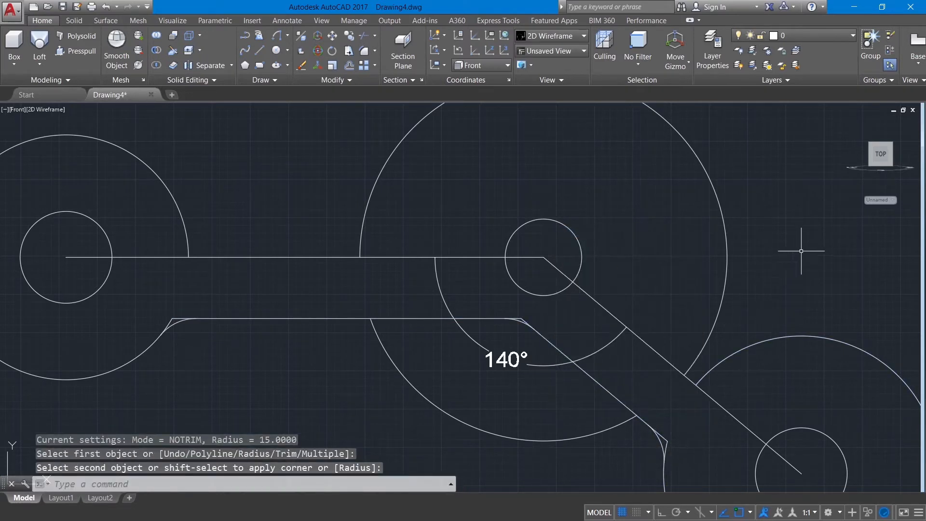
Trim the leftover corner outside the fillet between the leftmost outer circle and the lower horizontal line
type("TR")
key("Return")
key("Return")
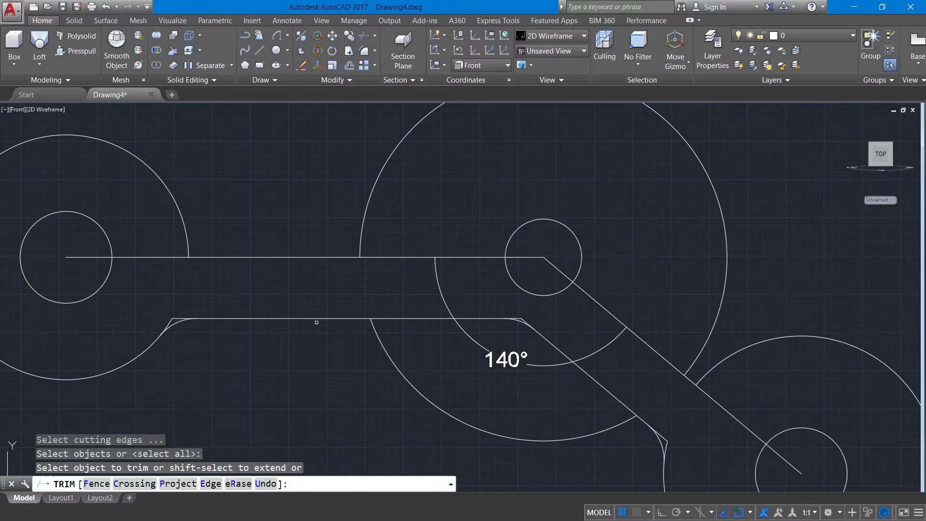
scroll(188, 317, "up", 7)
left_click(143, 318)
left_click(75, 342)
Trim the leftover line ends outside the fillet between the lower horizontal and lower sloping lines
scroll(64, 335, "down", 4)
scroll(545, 270, "up", 8)
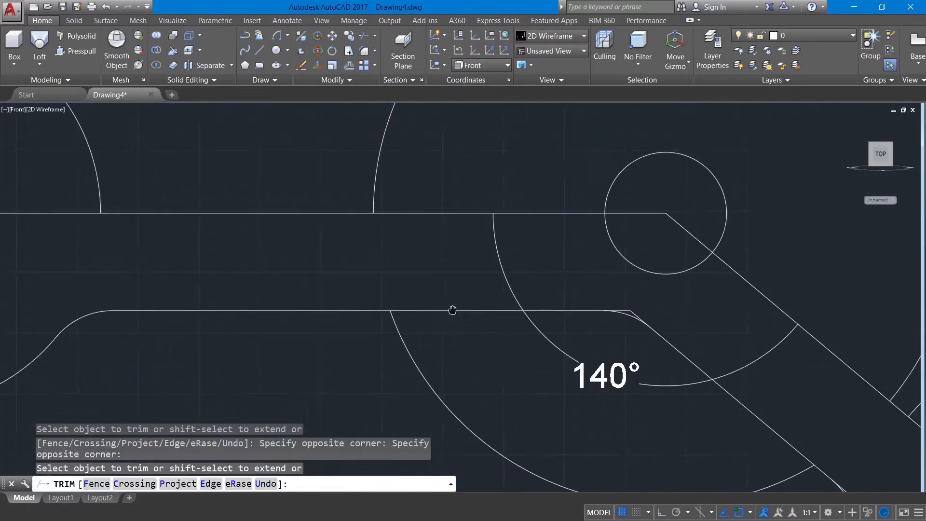
scroll(482, 332, "up", 9)
middle_click_drag(465, 333, 595, 295)
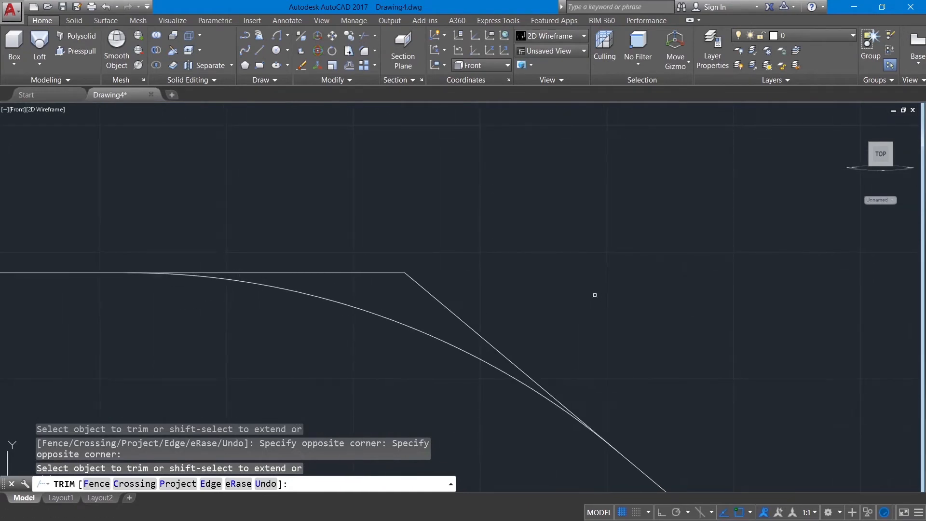
left_click(450, 271)
left_click(390, 268)
Trim the leftover corner outside the fillet between the lower sloping line and the rightmost outer circle
scroll(405, 261, "down", 5)
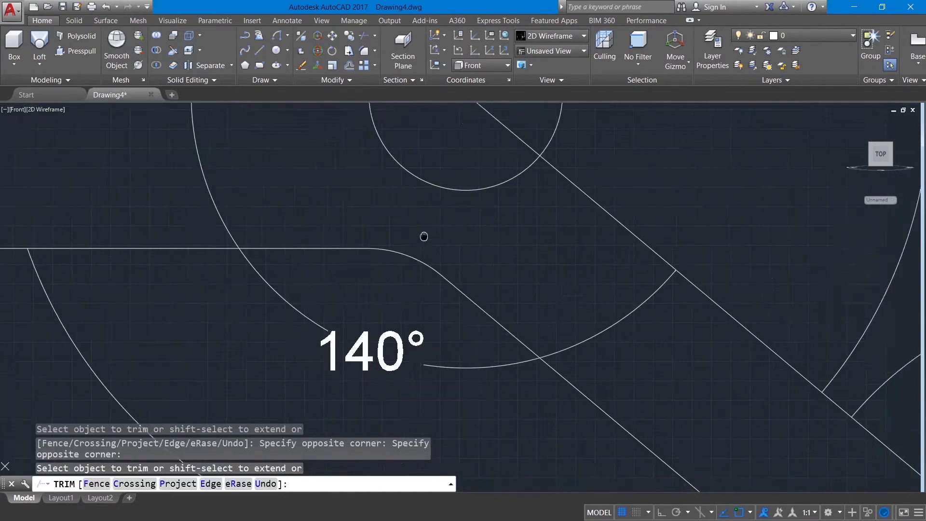
scroll(328, 237, "up", 8)
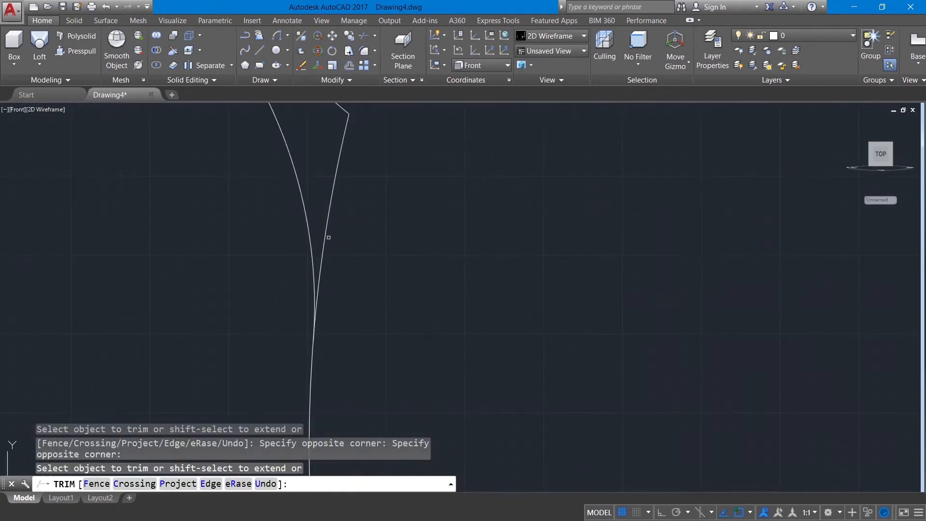
middle_click_drag(367, 201, 396, 266)
left_click(418, 254)
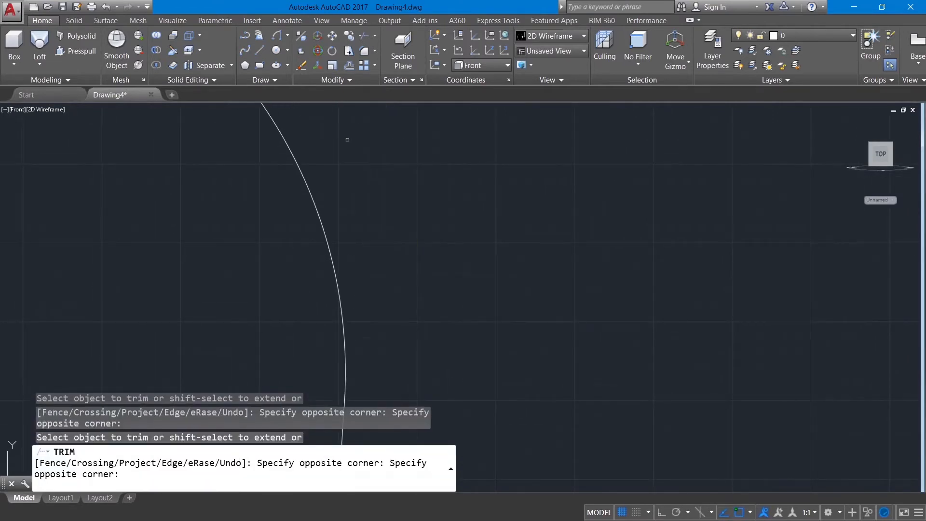
left_click(347, 143)
right_click(348, 143)
left_click(350, 148)
Draw a line tangent to the upper sides of the middle and leftmost outer circles
scroll(422, 223, "down", 6)
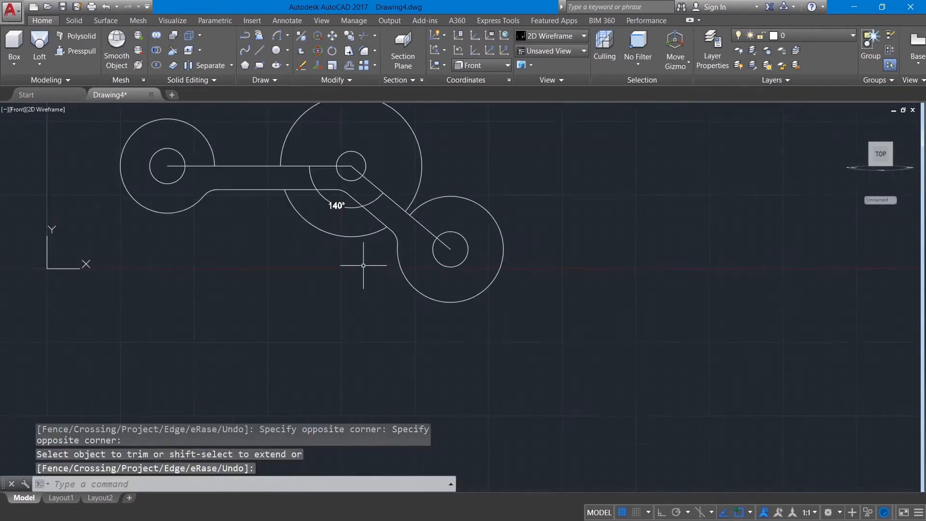
middle_click_drag(293, 292, 358, 324)
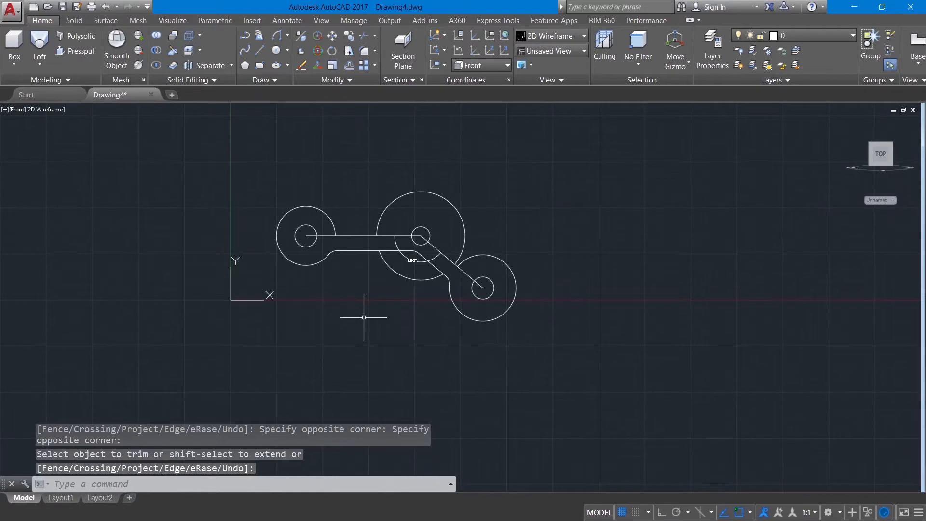
type("l")
key("Return")
right_click(312, 186, "shift")
left_click(340, 345)
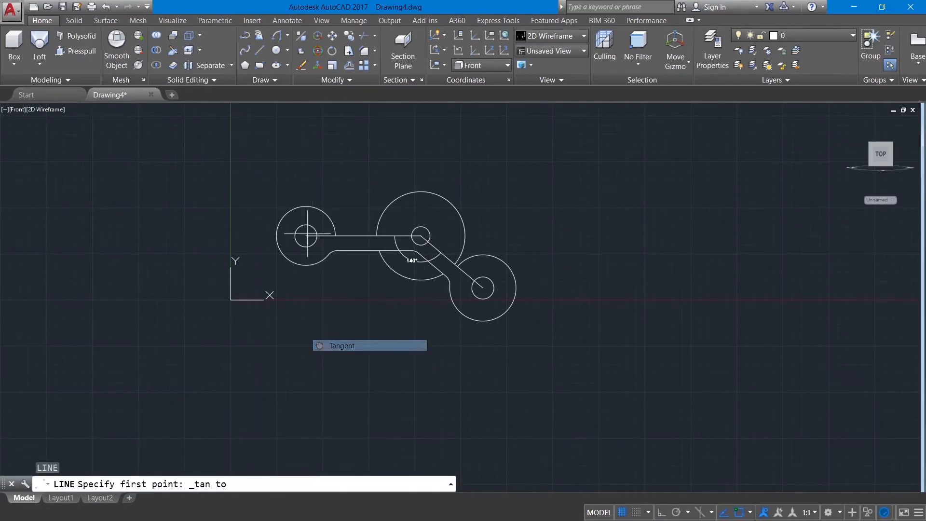
left_click(422, 188)
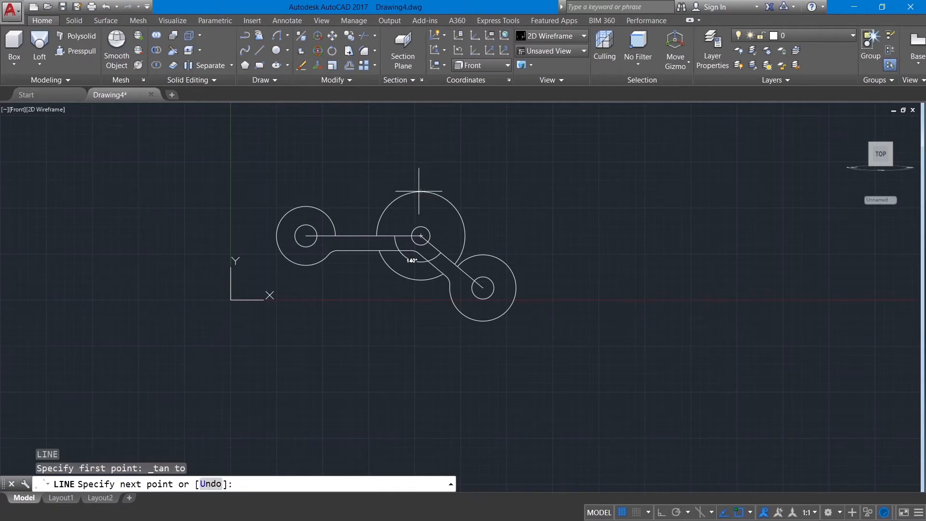
right_click(303, 204, "shift")
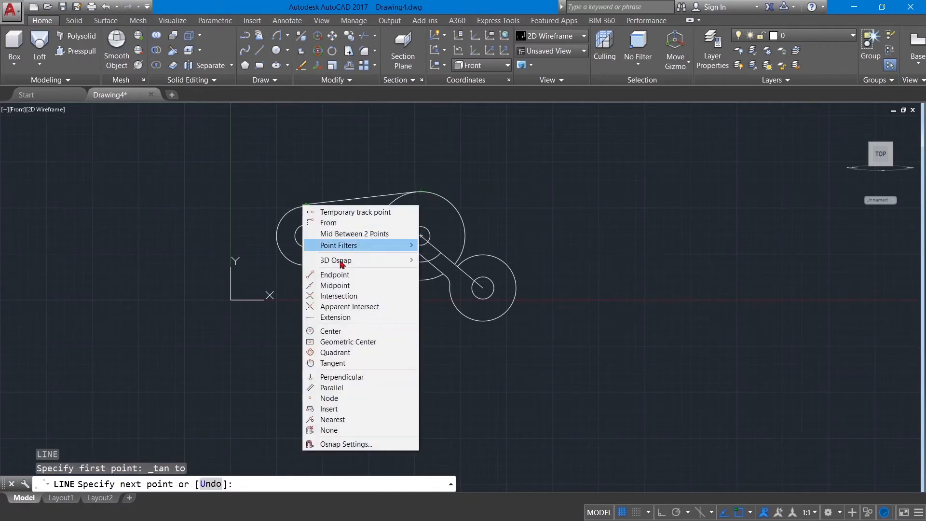
left_click(333, 363)
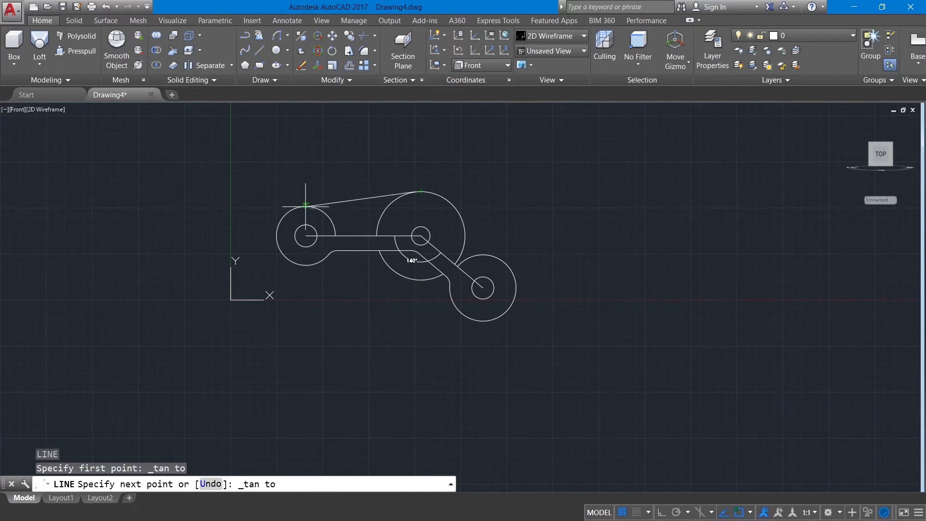
left_click(305, 205)
right_click(315, 165)
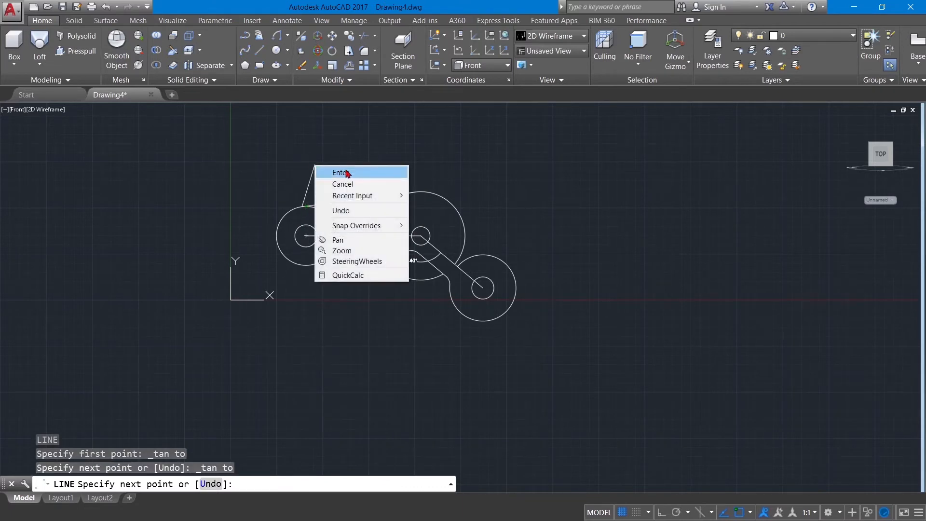
left_click(346, 173)
Draw a line tangent to the upper-right sides of the rightmost and middle outer circles
type("l")
key("Return")
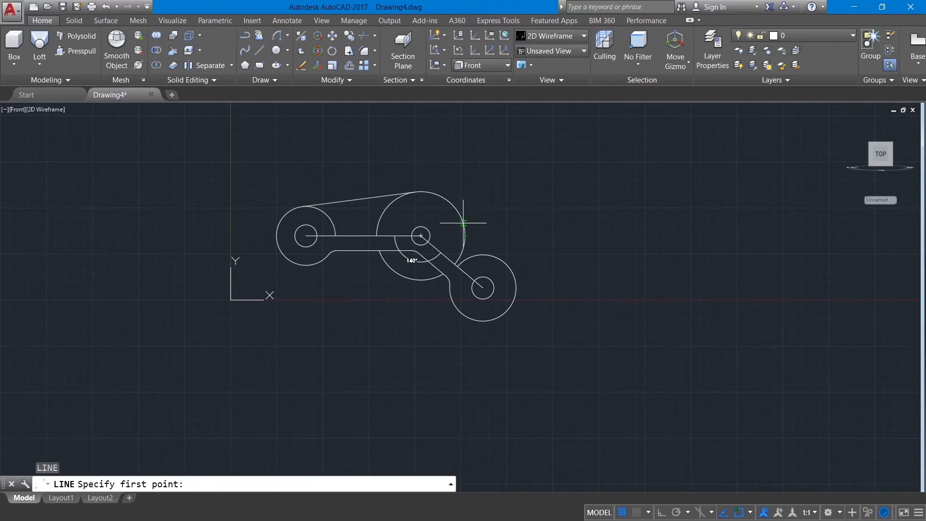
right_click(463, 222, "shift")
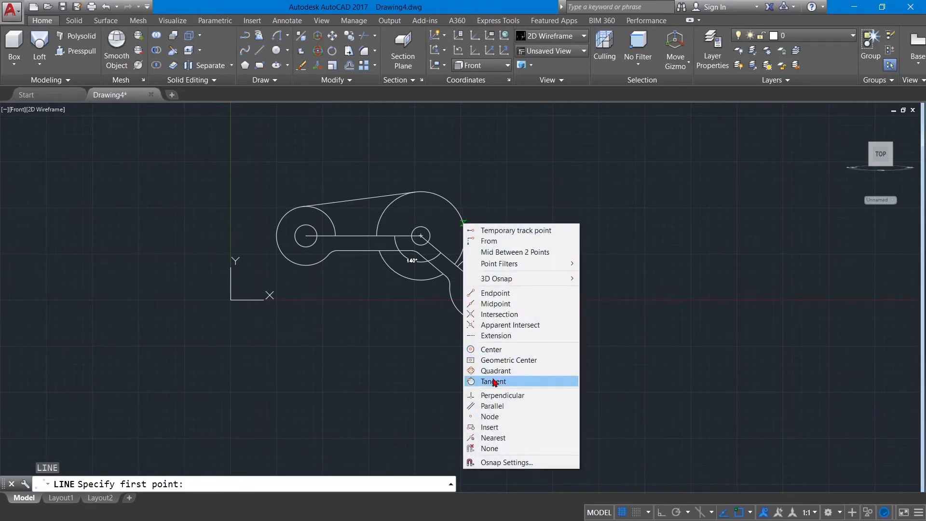
left_click(493, 380)
left_click(496, 260)
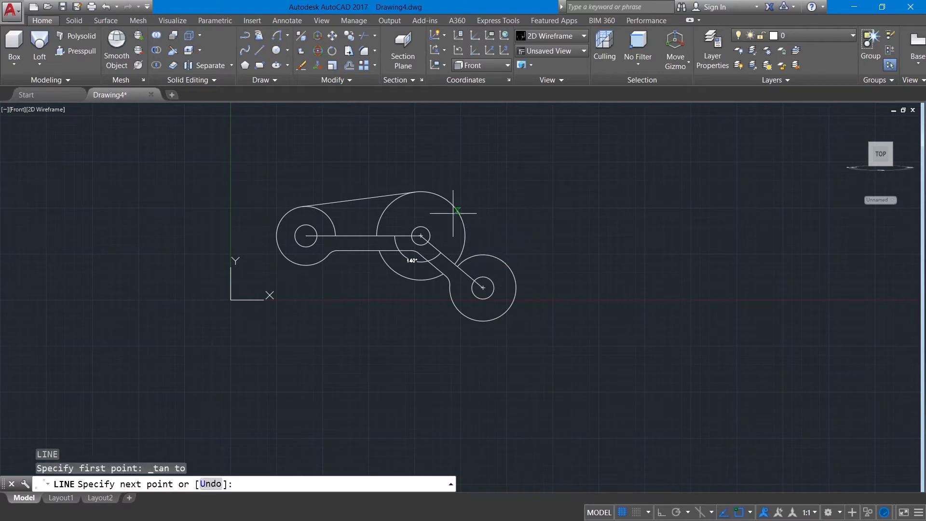
right_click(456, 212, "shift")
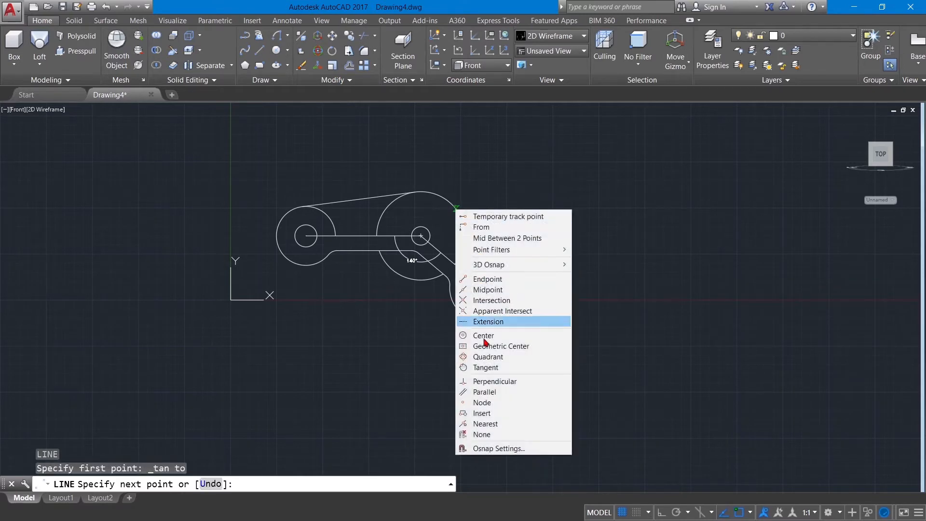
left_click(484, 369)
left_click(456, 200)
right_click(454, 201)
left_click(472, 212)
Trim the arcs of the middle and rightmost outer circles that lie inside the profile between the tangent lines and centre lines
scroll(472, 184, "up", 2)
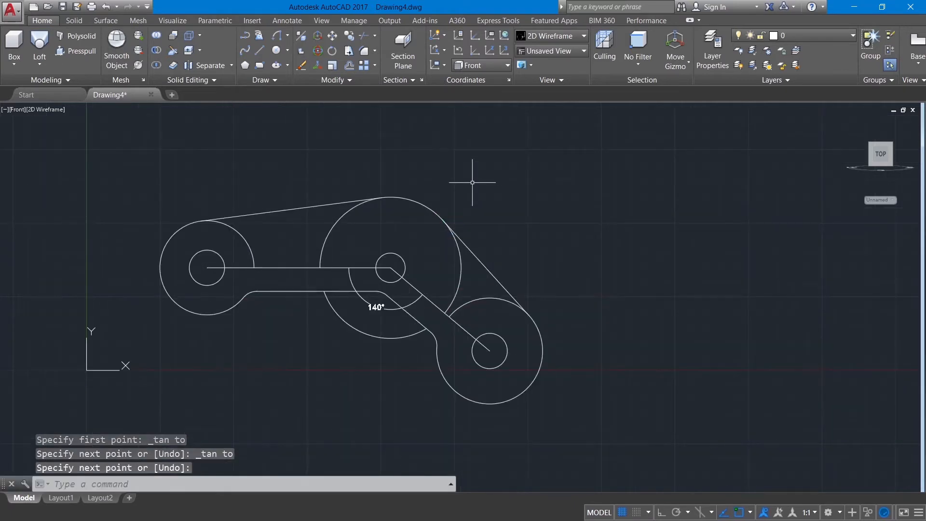
type("TR")
key("Return")
key("Return")
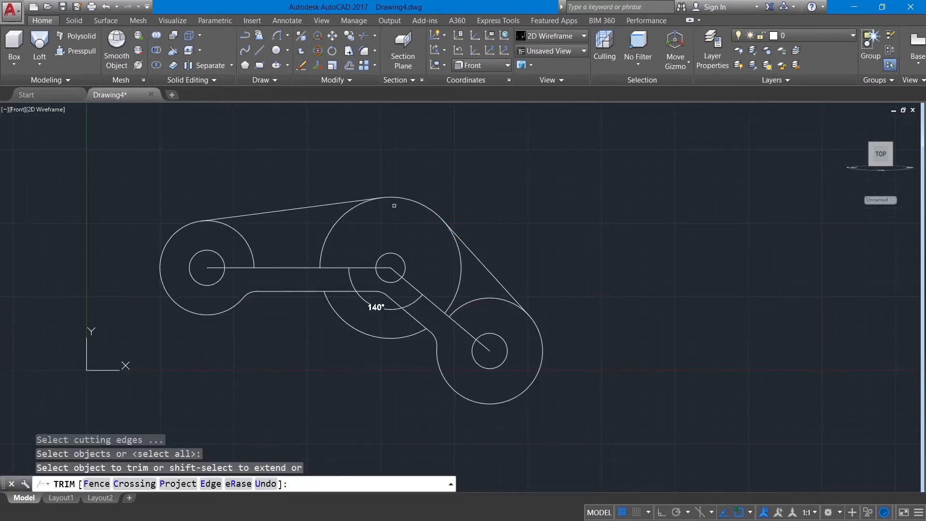
left_click(347, 212)
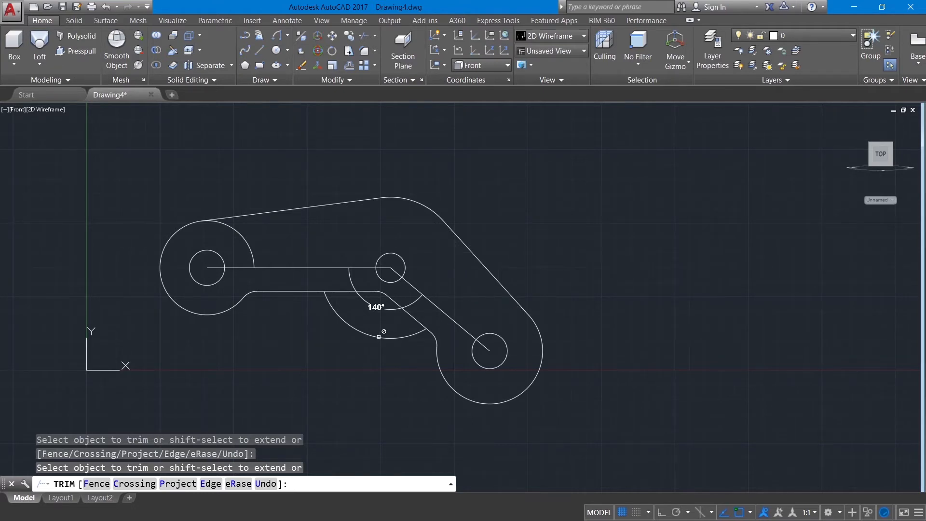
key("Escape")
key("Escape")
Erase the middle circle's leftover arc below the lower edge and trim the leftmost outer circle's arc inside the profile
left_click(381, 338)
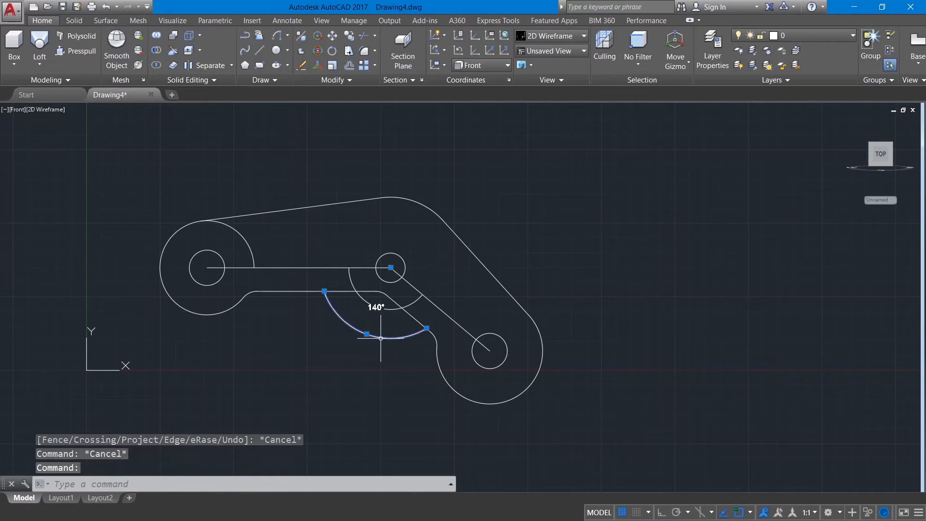
key("Delete")
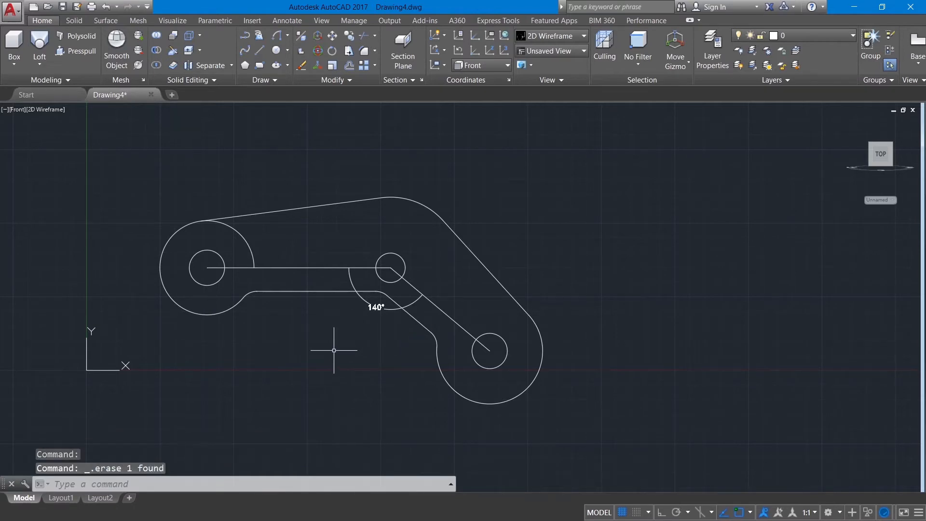
type("TR")
key("Return")
key("Return")
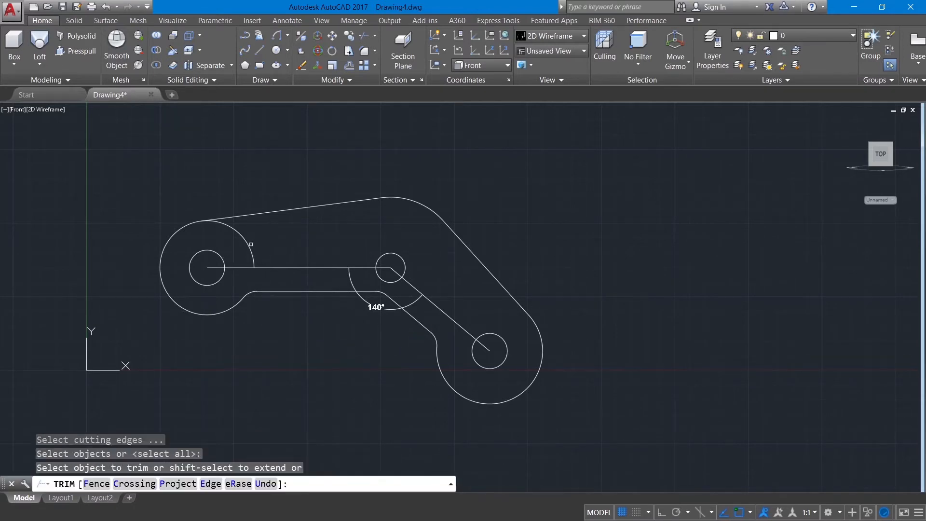
left_click(252, 244)
right_click(271, 236)
left_click(298, 242)
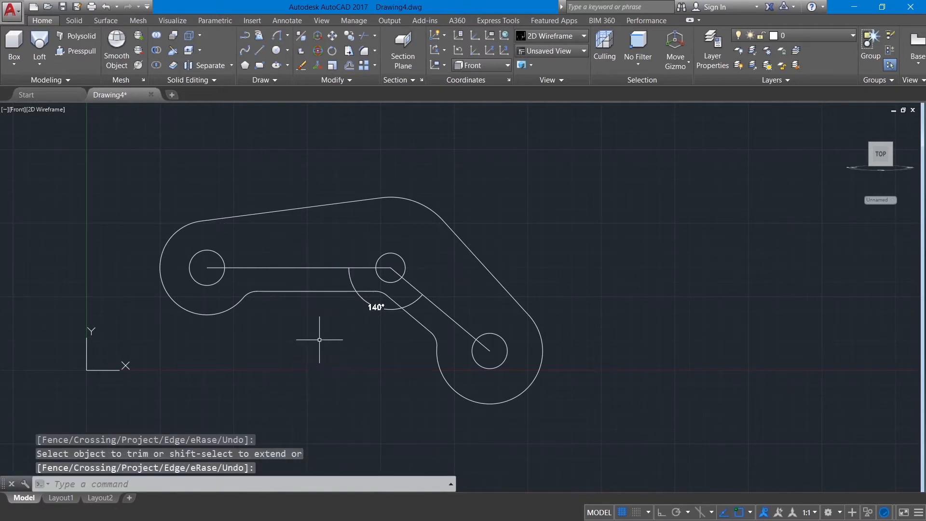
Delete the 140° angle dimension between the two centre lines
middle_click_drag(330, 335, 337, 347)
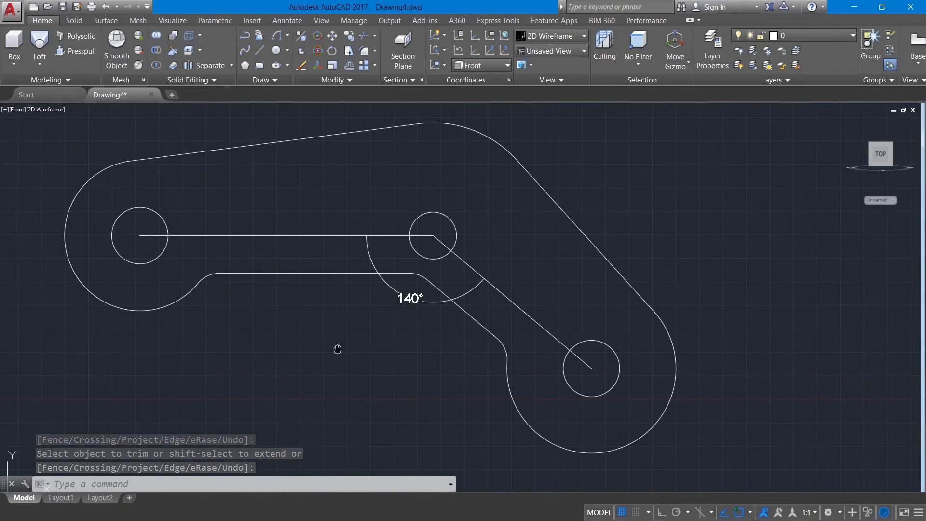
key("Escape")
left_click(384, 318)
key("Escape")
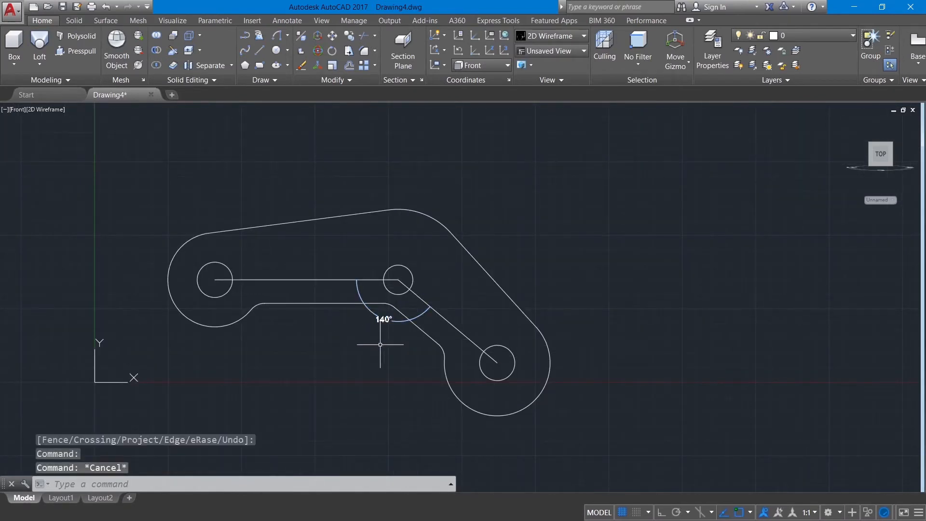
left_click(384, 319)
key("Delete")
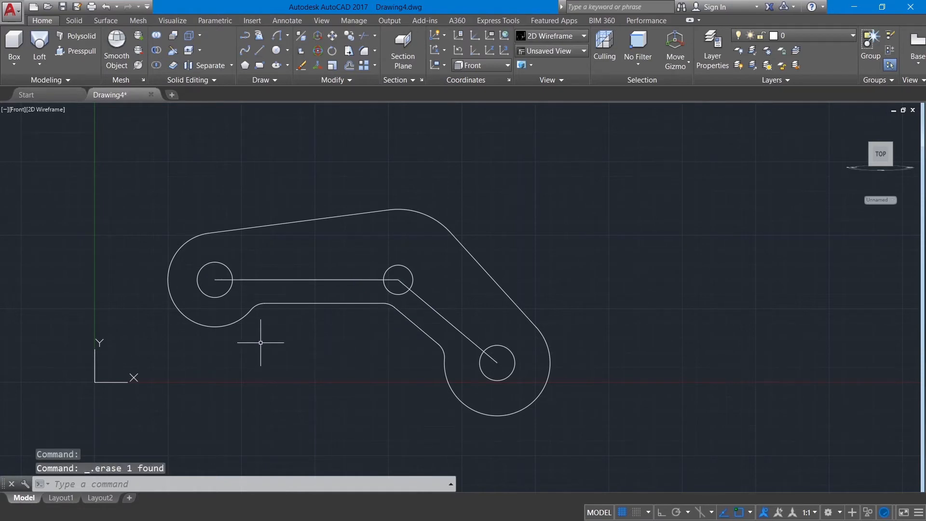
Draw a circle of 10 mm radius concentric with the leftmost hole
left_click(288, 51)
left_click(310, 89)
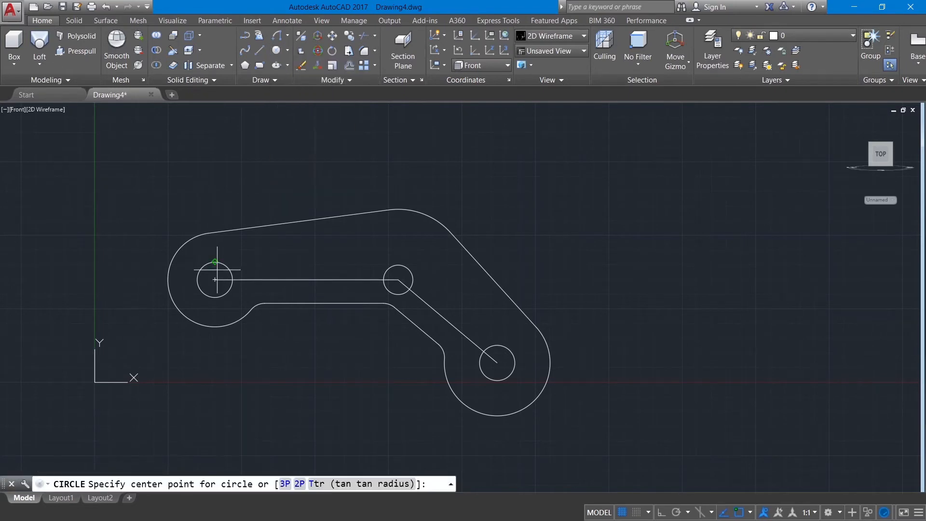
left_click(214, 279)
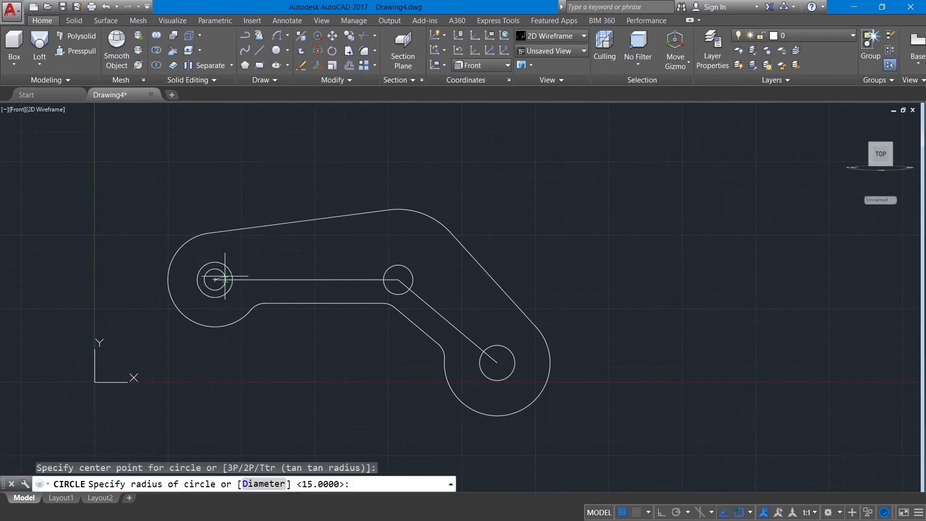
type("10")
key("Return")
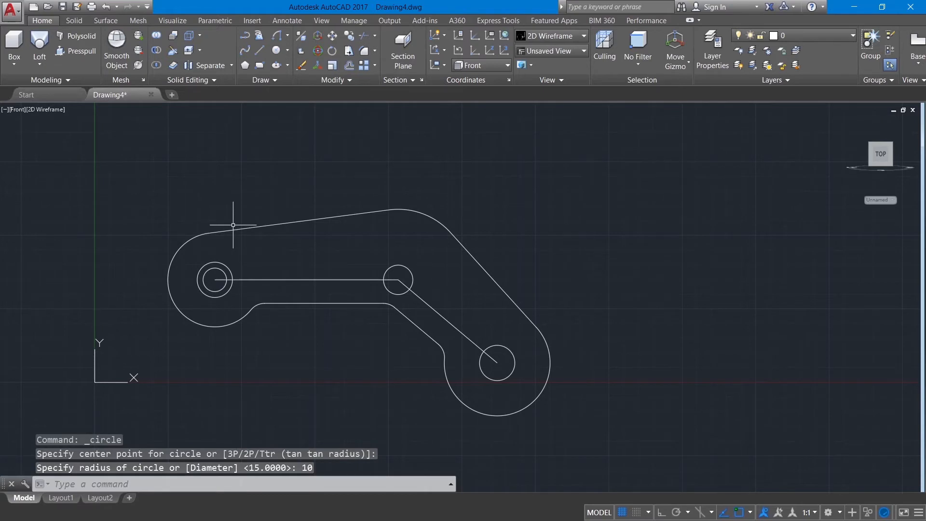
Move the 10 mm radius circle from the leftmost hole's centre 40 mm along the horizontal centre line toward the middle hole
type("m")
key("Return")
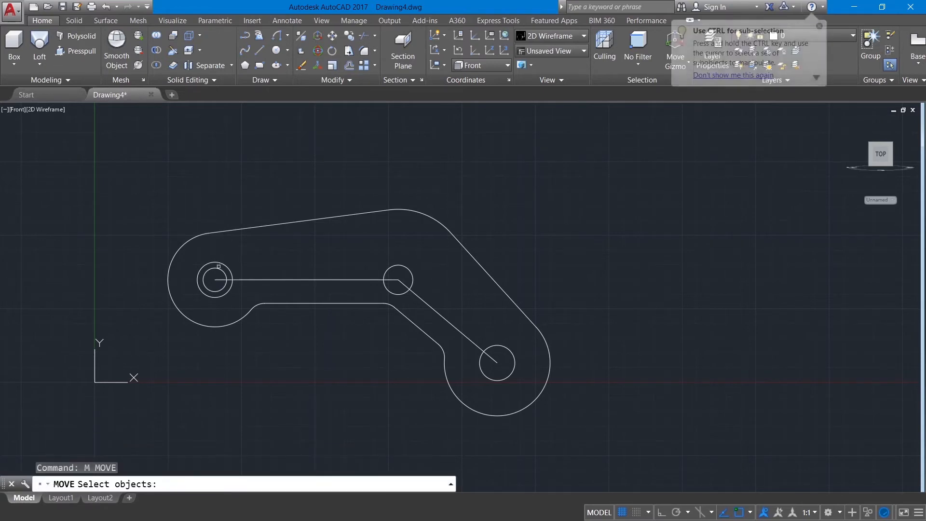
left_click(217, 268)
key("Return")
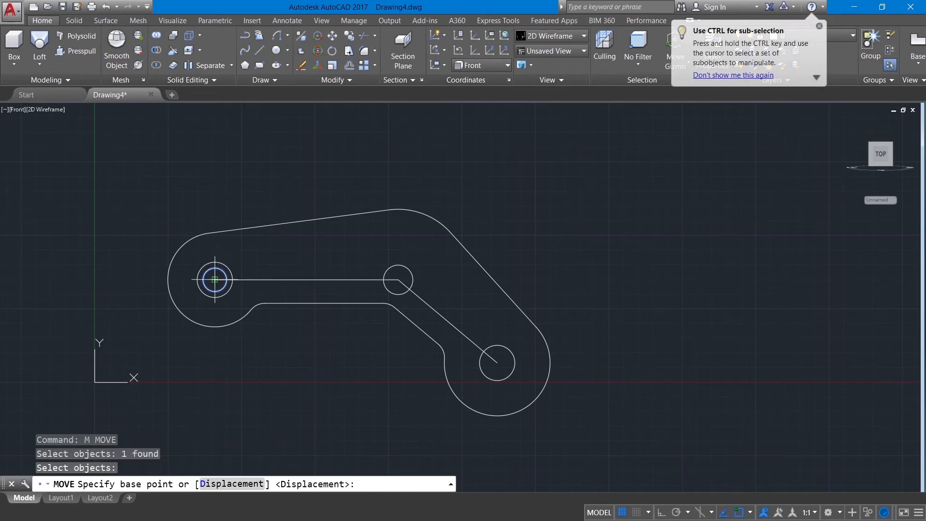
left_click(215, 280)
type("40")
key("Return")
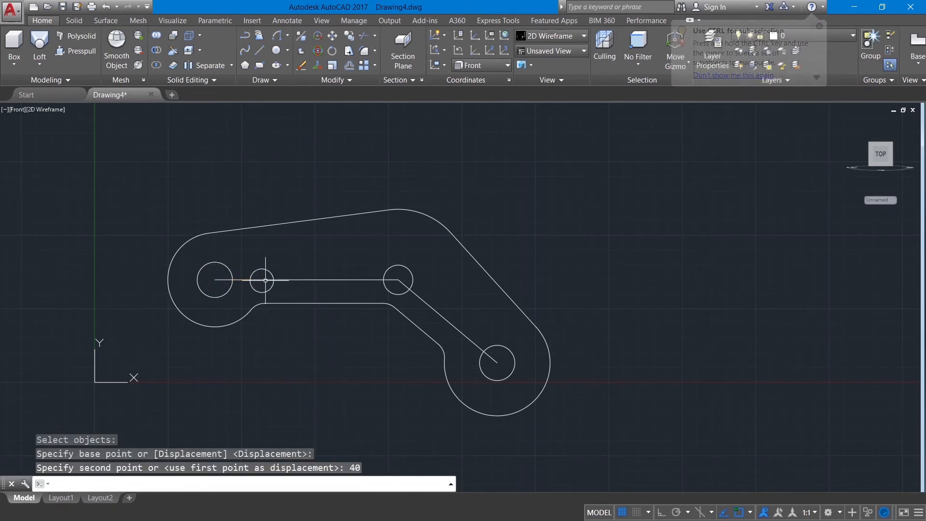
Copy the 10 mm radius circle from its centre 80 mm horizontally toward the middle hole with Ortho on
type("co")
key("Return")
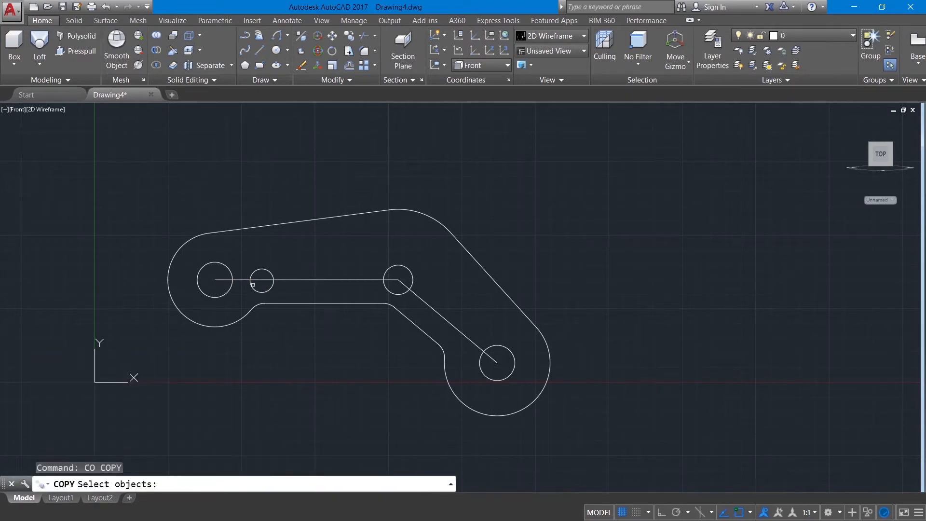
left_click(260, 269)
key("Return")
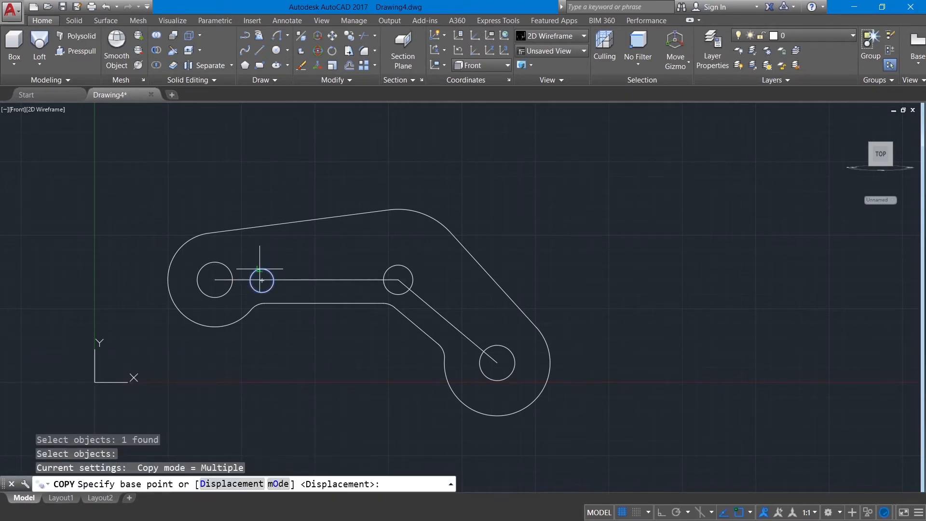
left_click(262, 279)
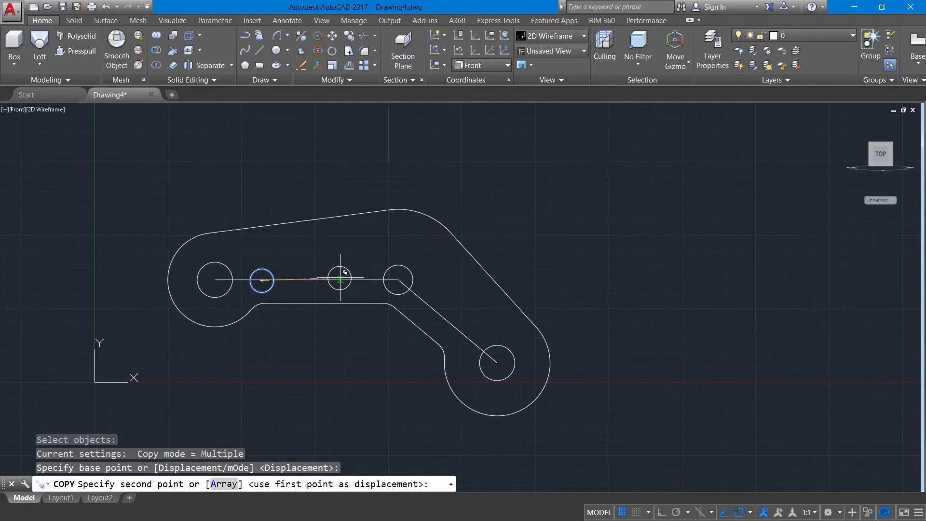
left_click(660, 513)
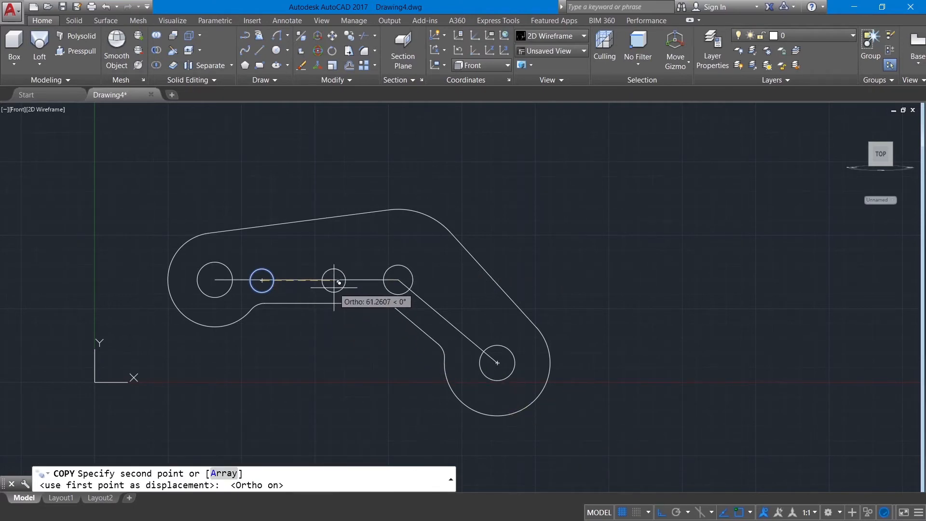
type("80")
key("Return")
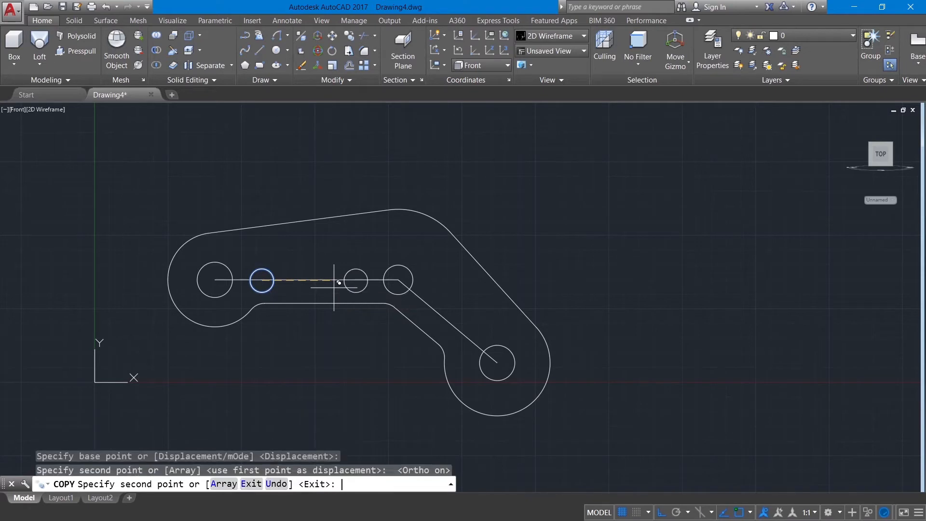
key("Return")
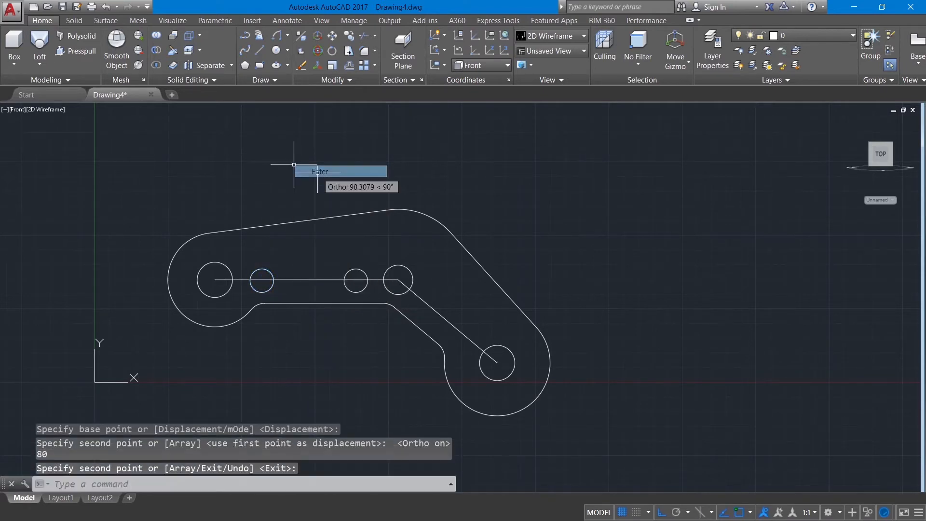
Draw a line tangent to the upper sides of the two 10 mm radius circles on the horizontal centre line
type("l")
key("Return")
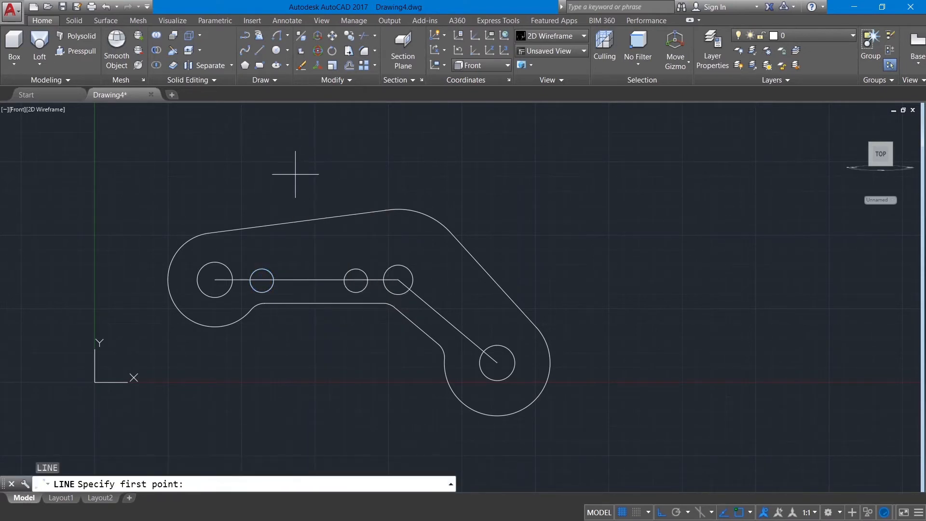
right_click(292, 175, "shift")
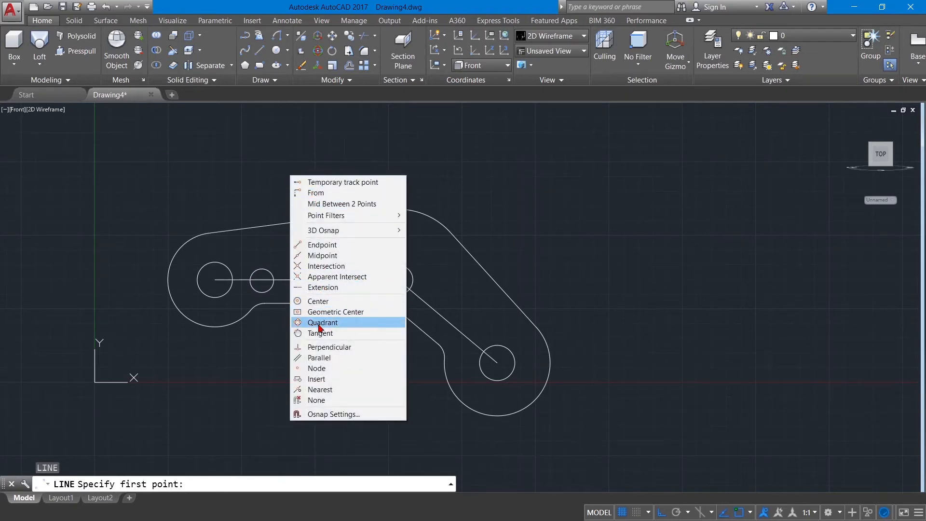
left_click(319, 333)
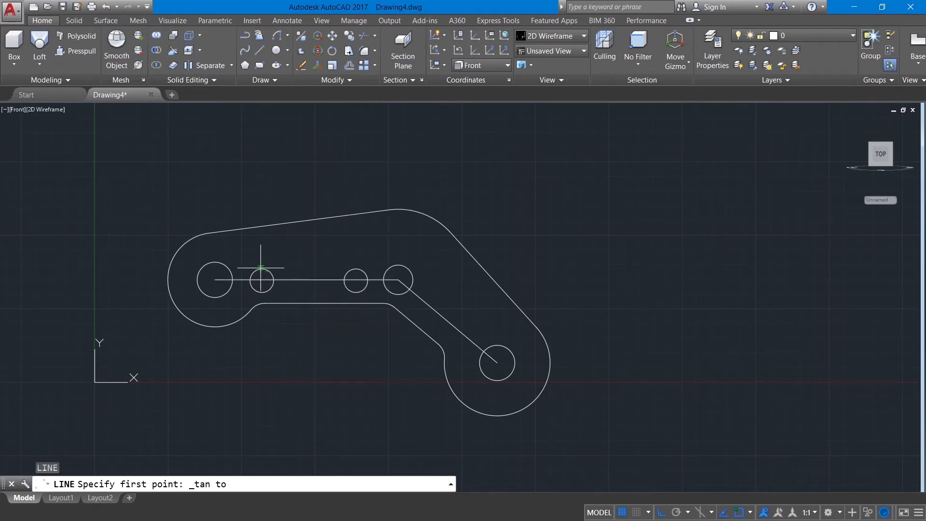
left_click(262, 272)
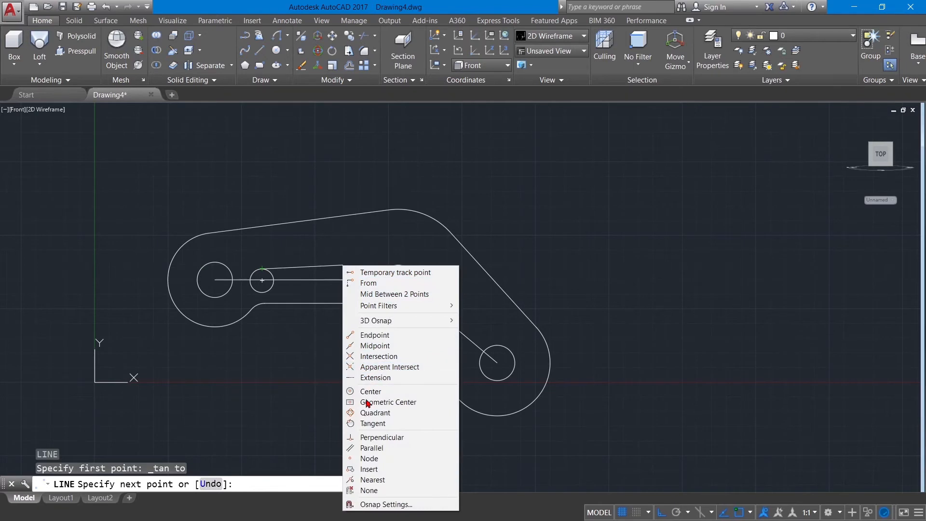
left_click(356, 423)
left_click(355, 268)
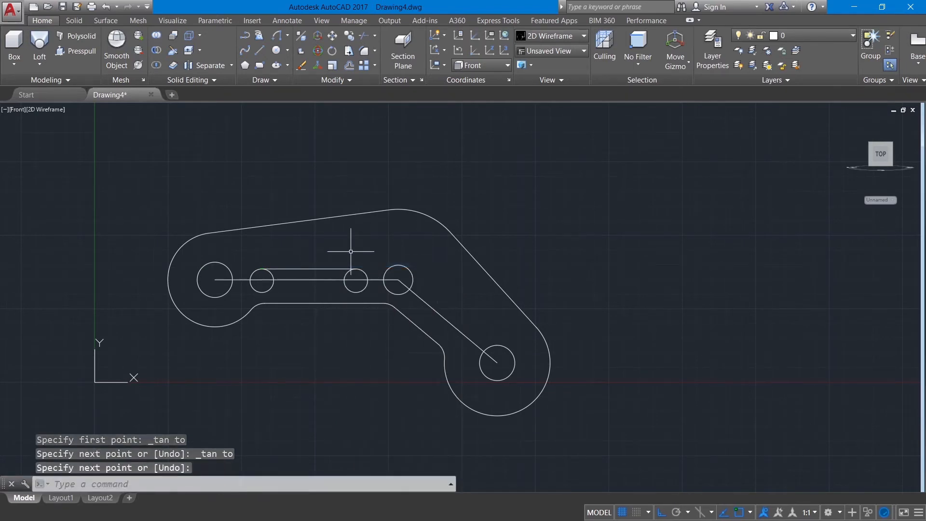
key("Return")
Draw a second line tangent to the lower sides of the same two slot circles
key("Return")
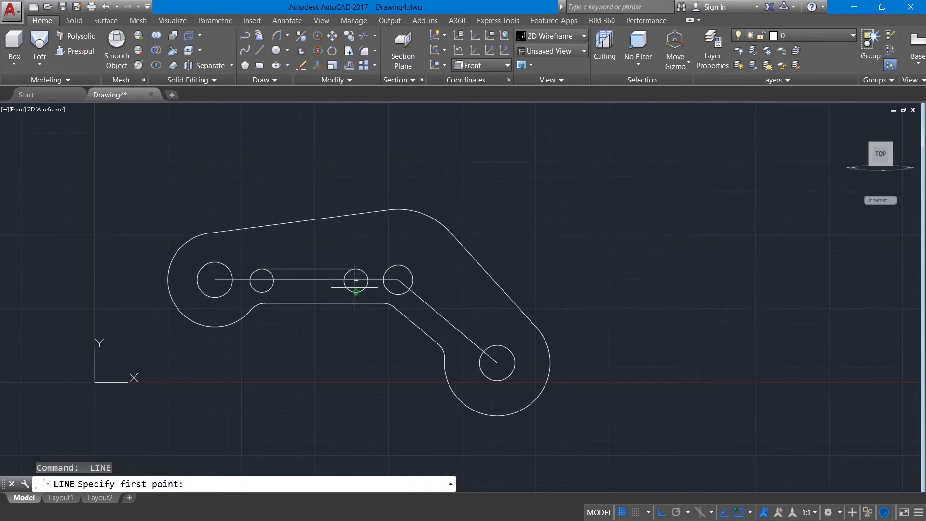
right_click(333, 279, "shift")
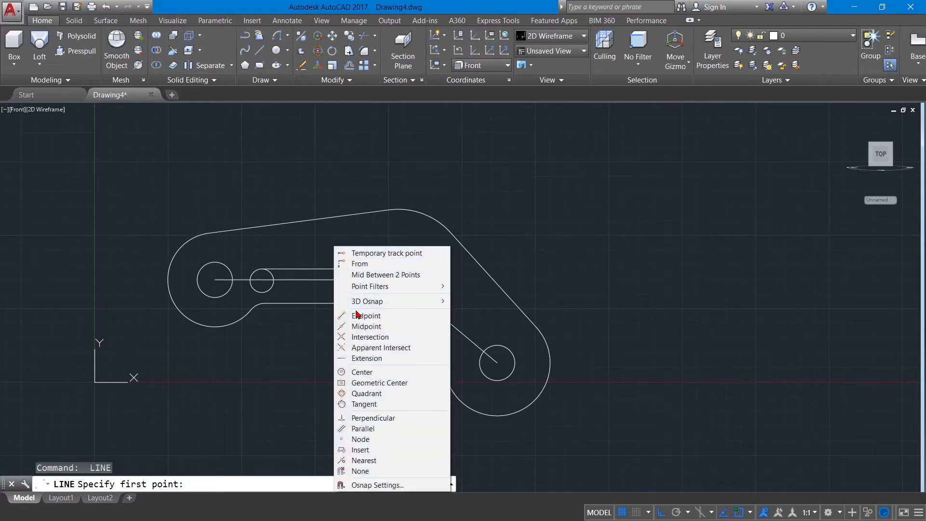
left_click(356, 406)
left_click(262, 292)
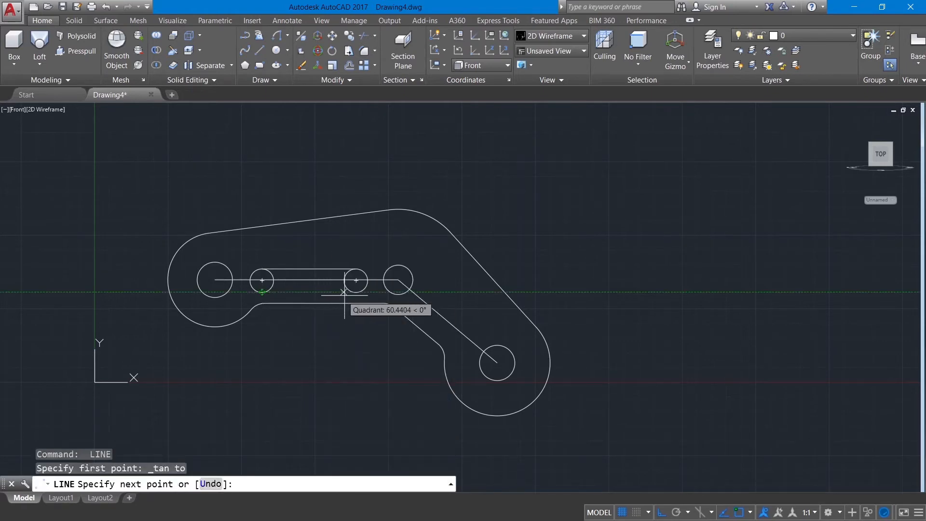
right_click(351, 297, "shift")
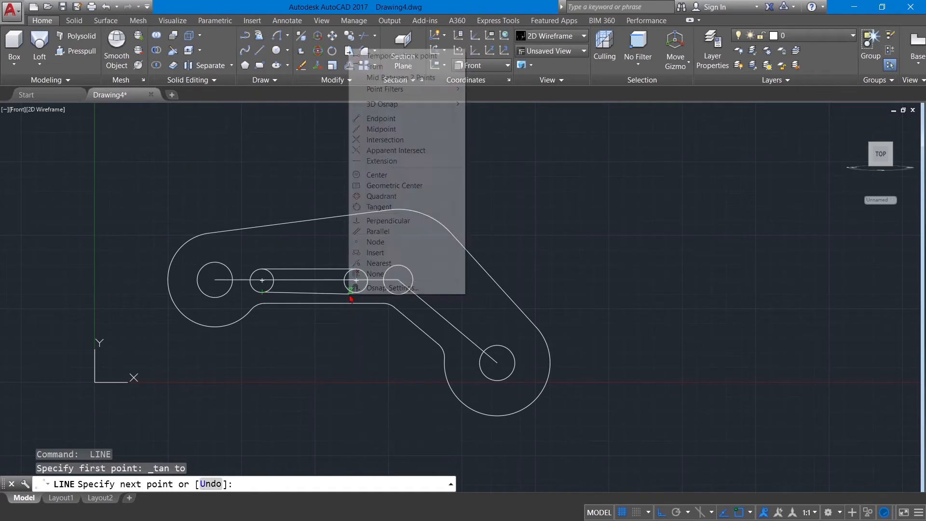
left_click(370, 207)
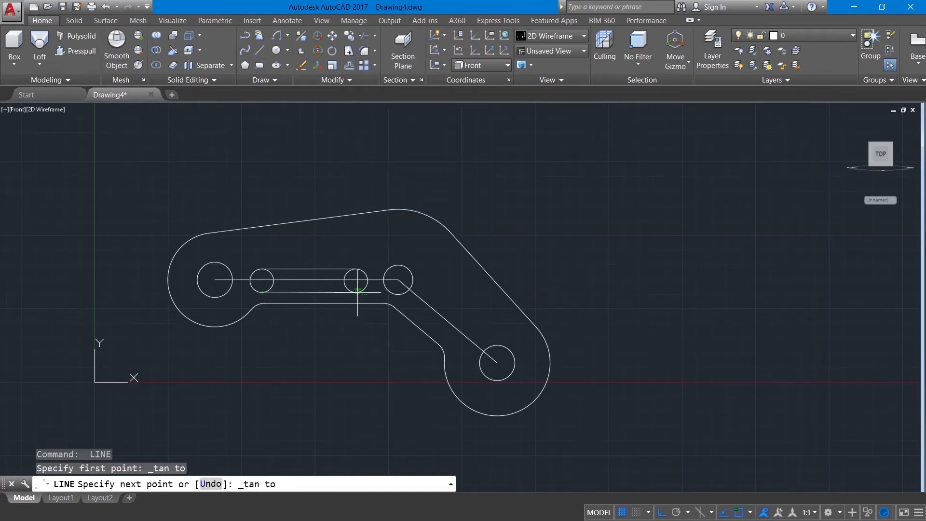
left_click(357, 292)
right_click(358, 292)
left_click(381, 302)
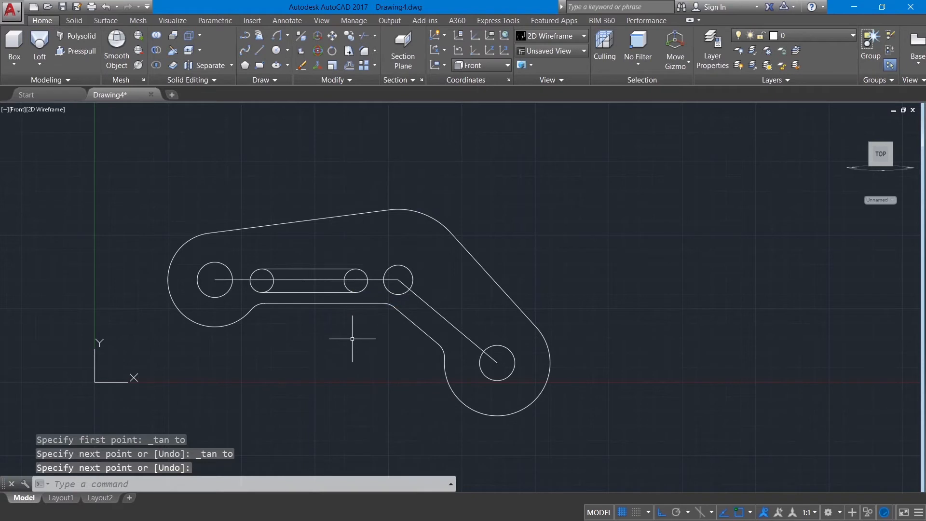
Trim the inner arcs of both slot circles between the tangent lines, leaving a closed horizontal slot outline
type("tr")
key("Return")
key("Return")
left_click(273, 285)
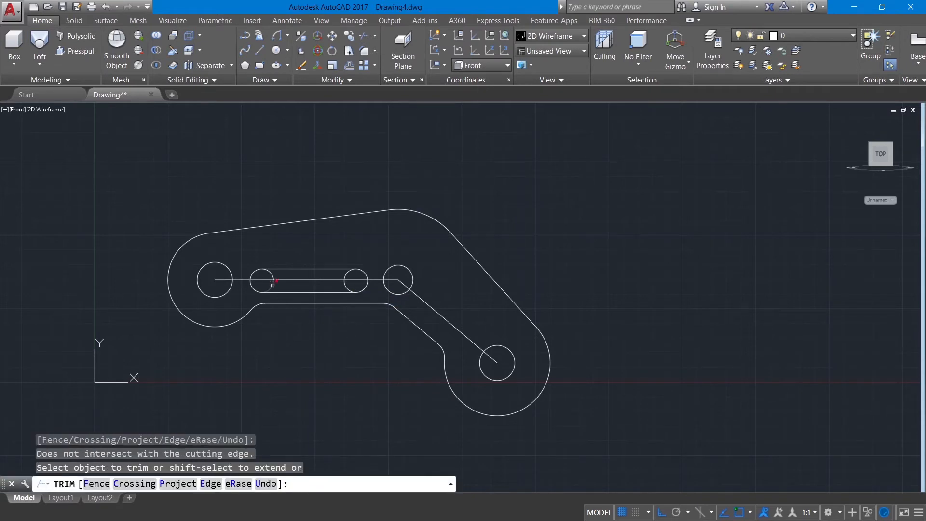
left_click(272, 279)
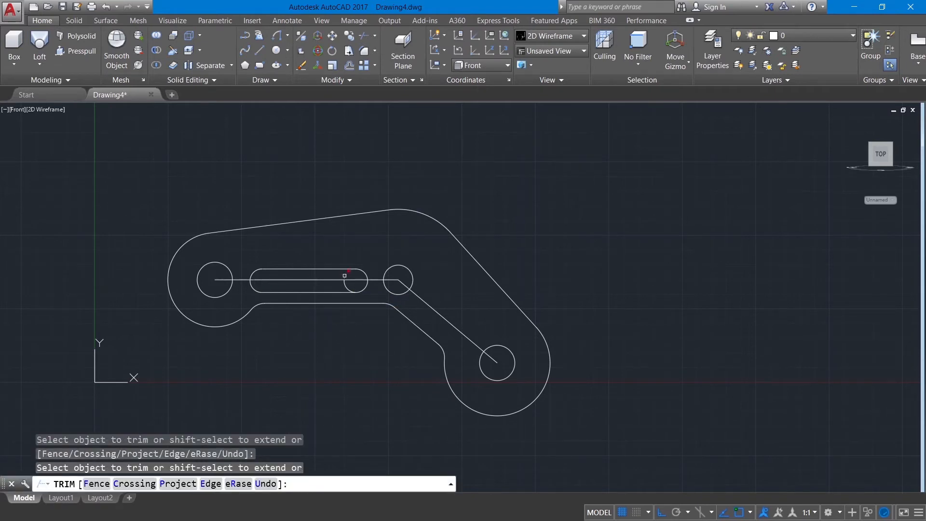
right_click(352, 172)
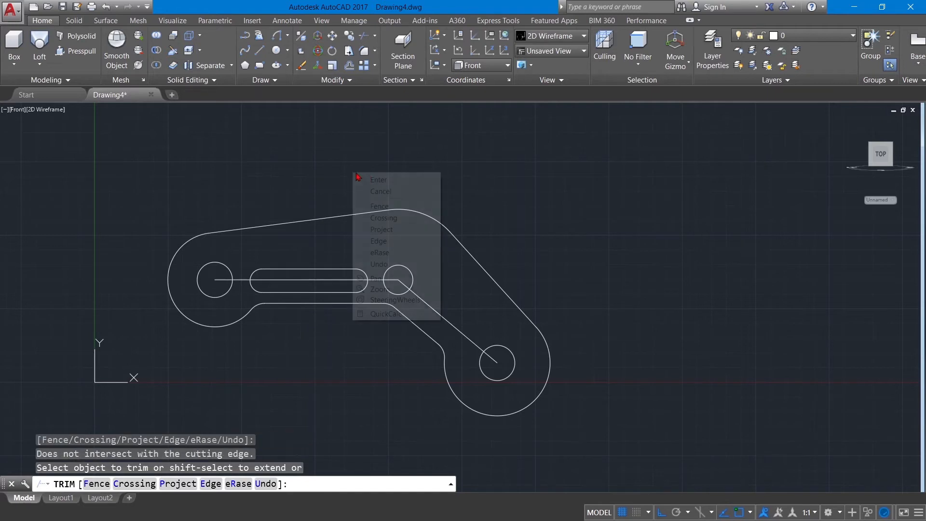
left_click(371, 178)
Draw a circle of 10 mm radius concentric with the lower-right hole of the part
mouse_move(552, 262)
middle_mouse_down()
mouse_move(472, 242)
mouse_move(552, 192)
middle_mouse_up()
scroll(486, 263, "up", 2)
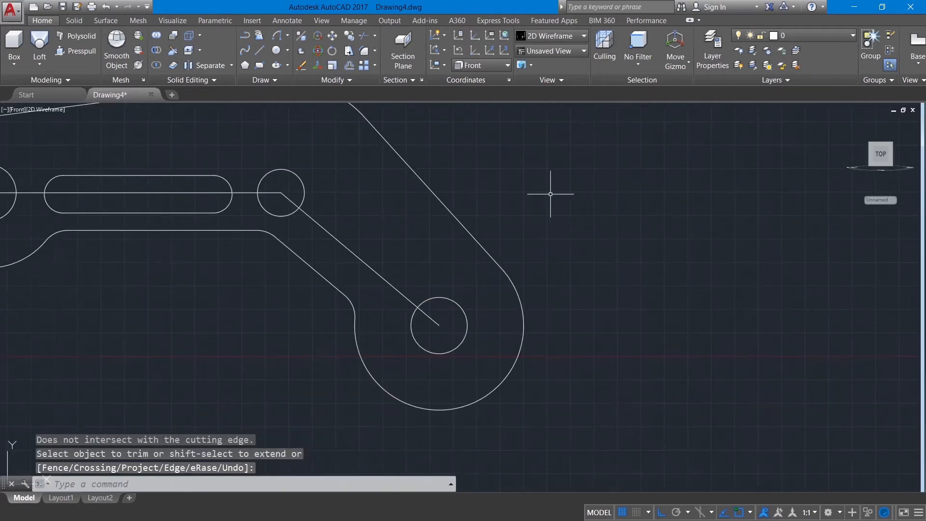
left_click(287, 50)
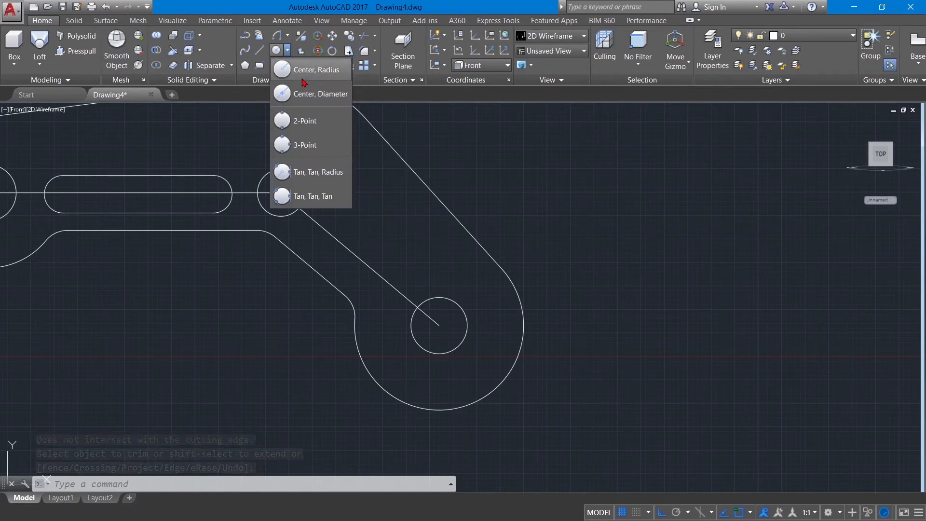
left_click(303, 73)
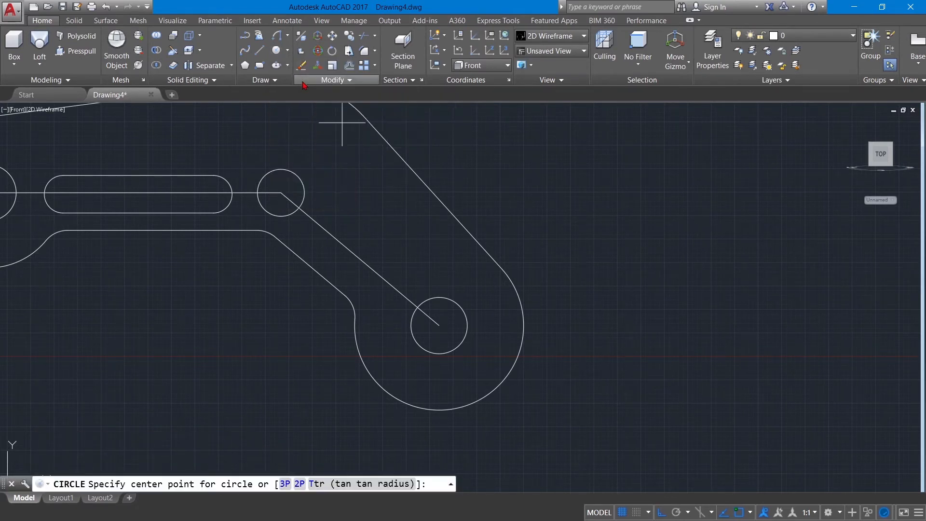
left_click(439, 326)
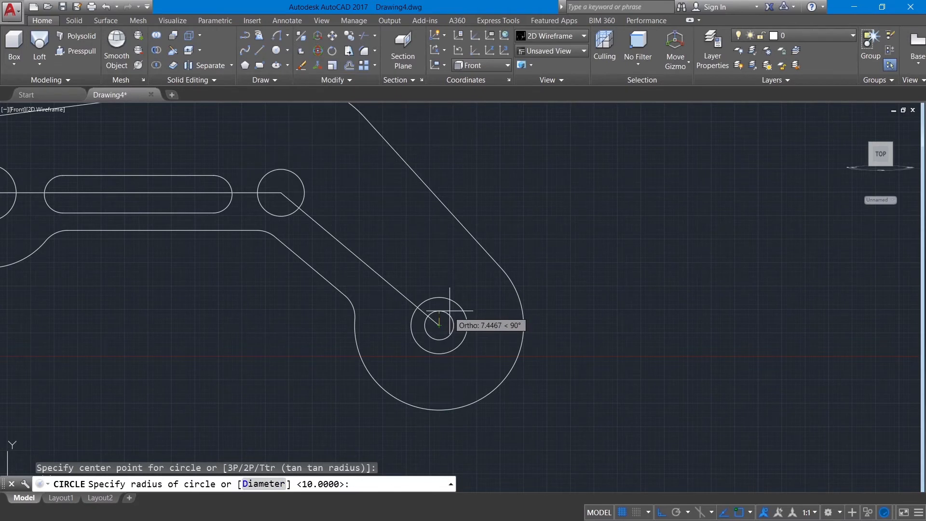
type("10")
key("Return")
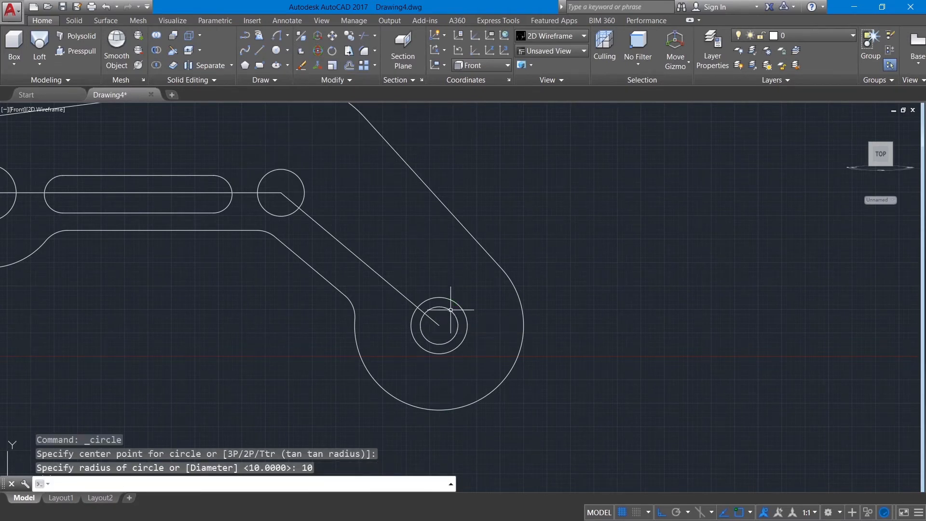
Move the new 10 mm radius circle from the lower-right hole's centre 40 mm along the inclined centre line with Ortho off
type("M")
key("Return")
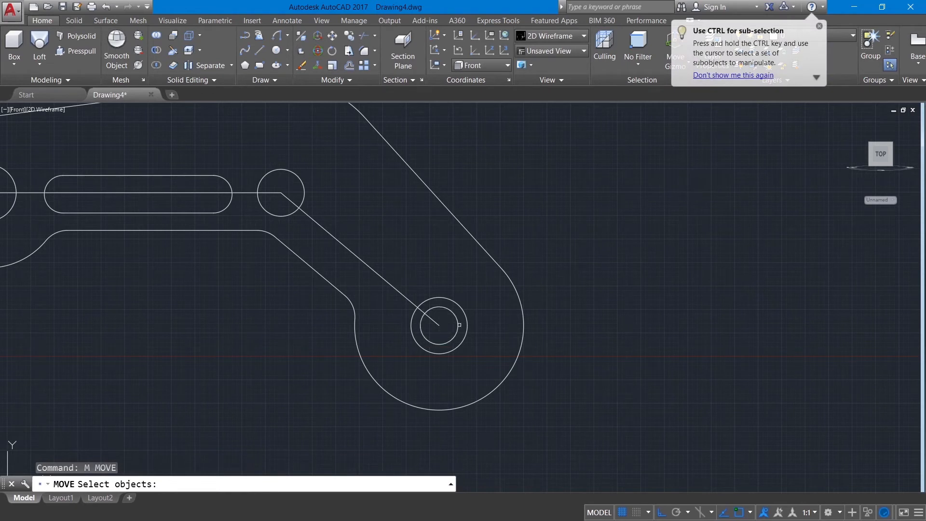
left_click(459, 325)
key("Return")
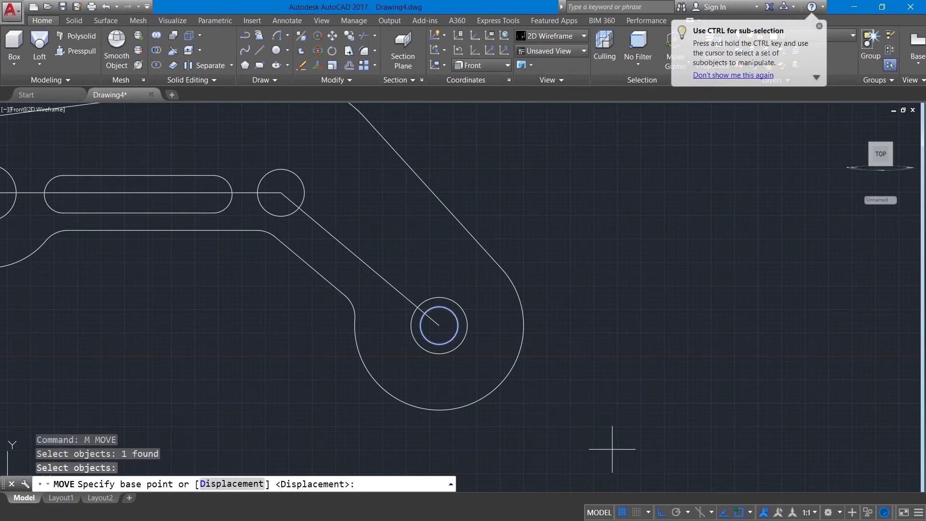
key("F8")
left_click(438, 325)
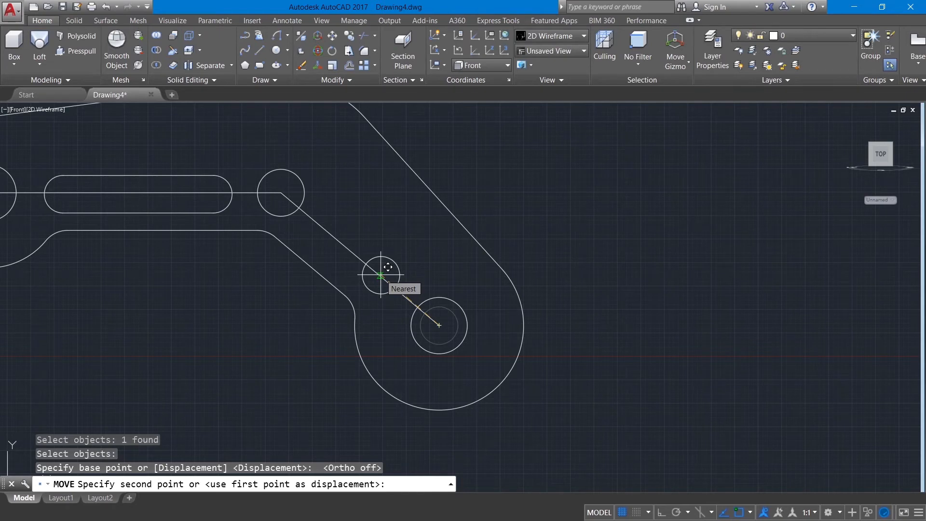
type("40")
key("Return")
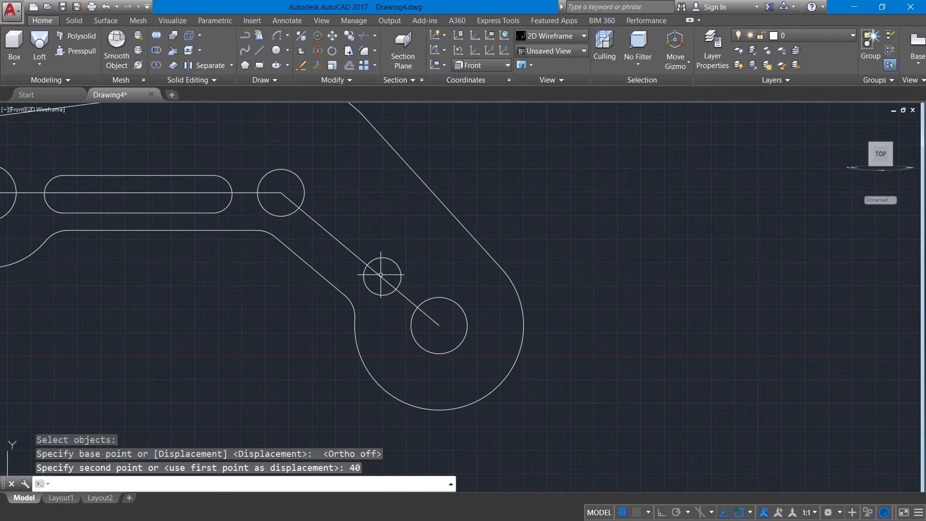
Shift the moved circle by its centre grip so that its centre lies exactly on the inclined centre line
scroll(380, 274, "up", 6)
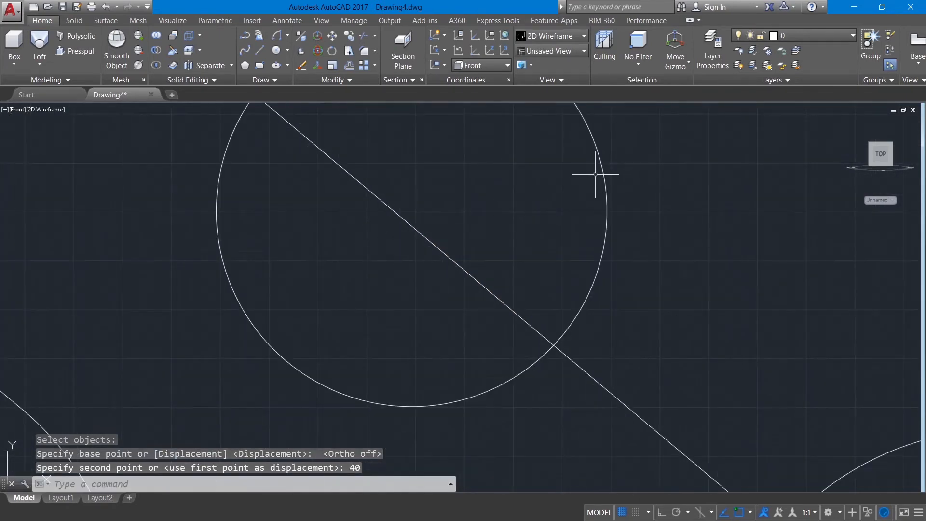
left_click(601, 166)
scroll(379, 219, "up", 5)
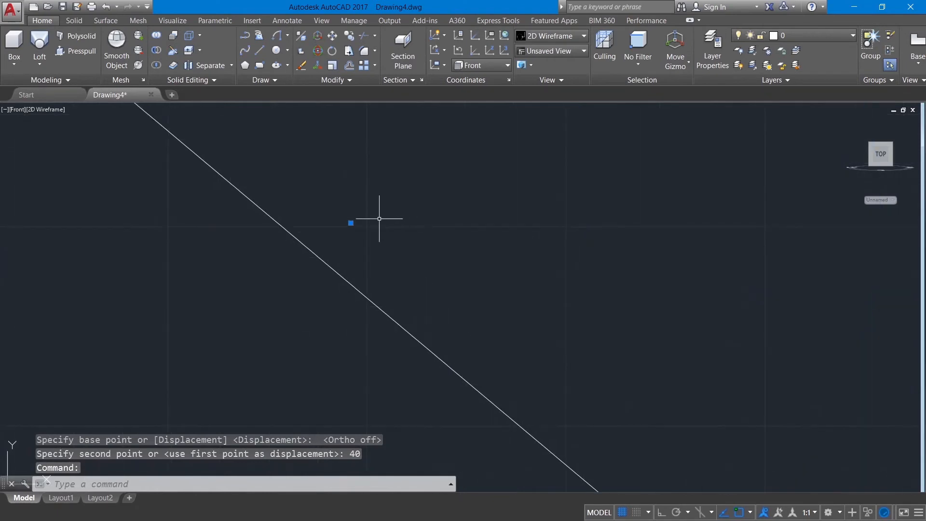
left_click(350, 222)
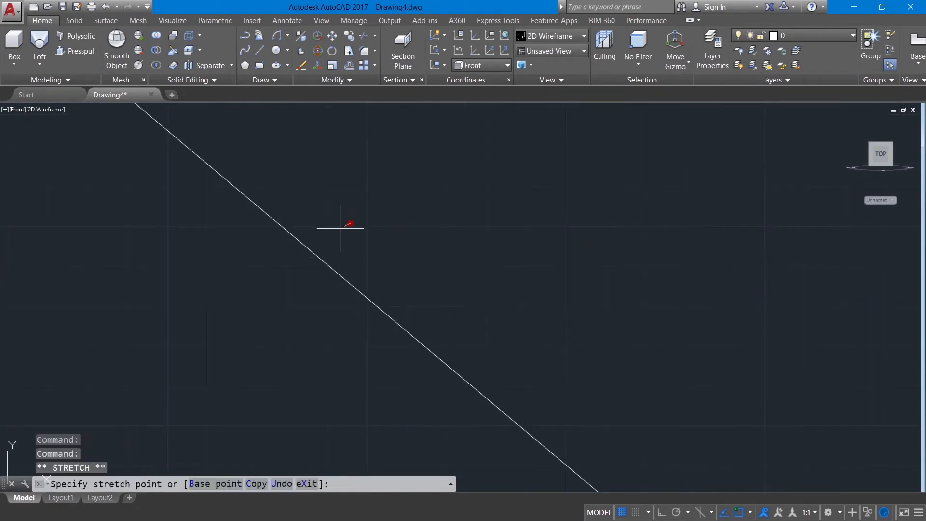
left_click(317, 256)
scroll(373, 260, "up", 3)
scroll(373, 260, "down", 5)
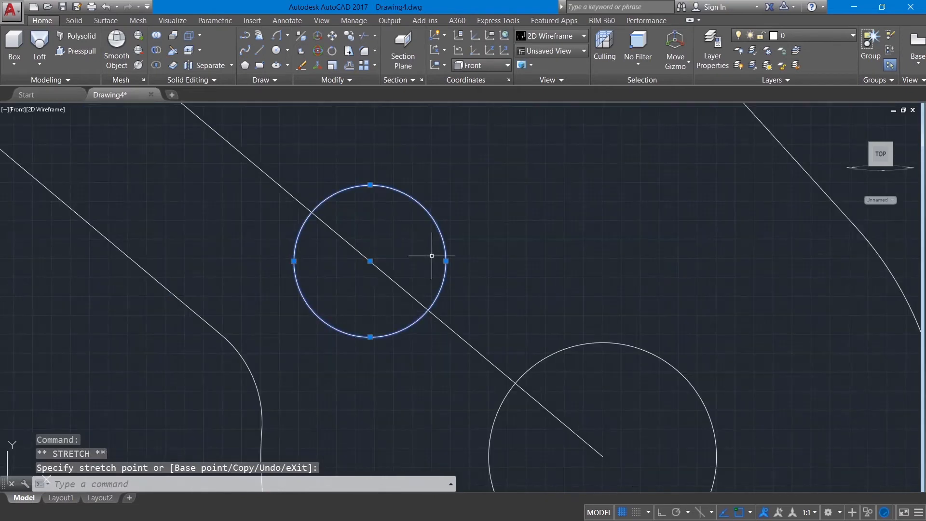
key("Escape")
Copy the 10 mm radius circle from its centre 35 mm up along the inclined centre line toward the middle hole
scroll(502, 220, "down", 2)
middle_click_drag(504, 217, 530, 270)
type("CO")
key("Return")
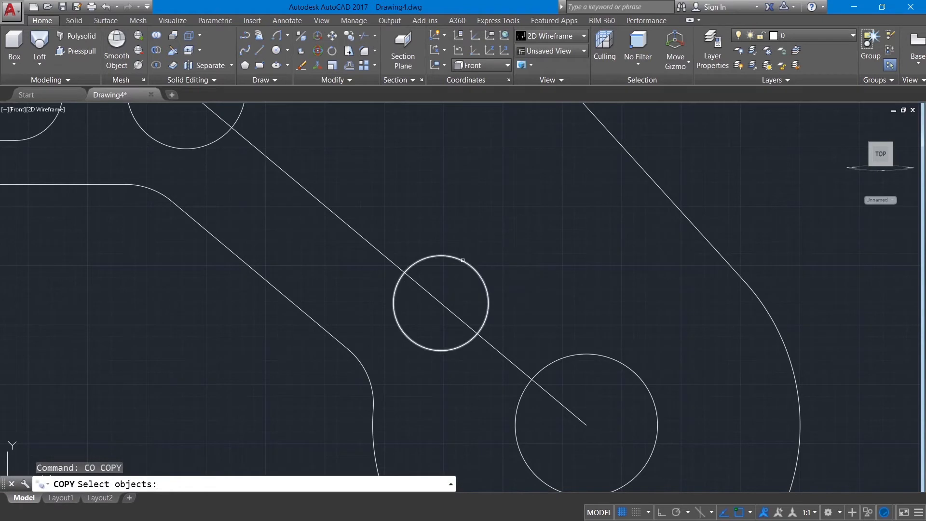
left_click(464, 262)
key("Return")
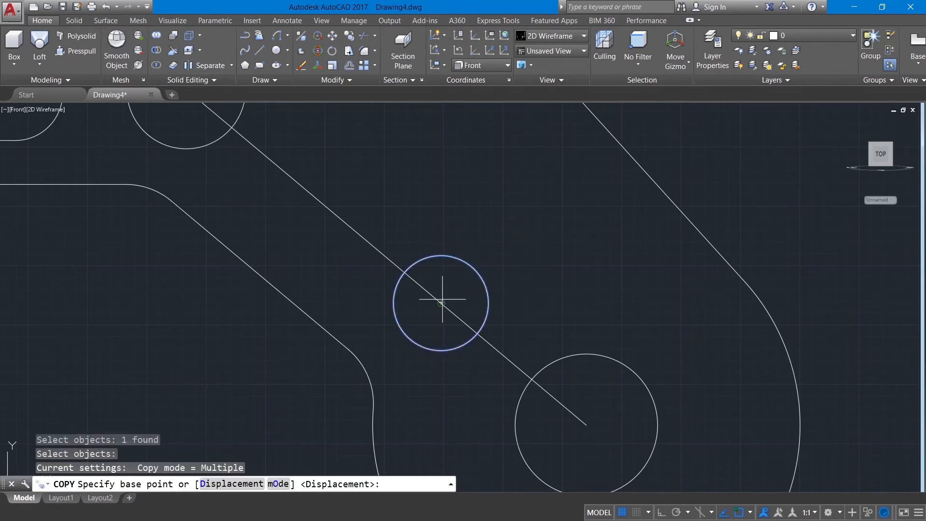
left_click(440, 302)
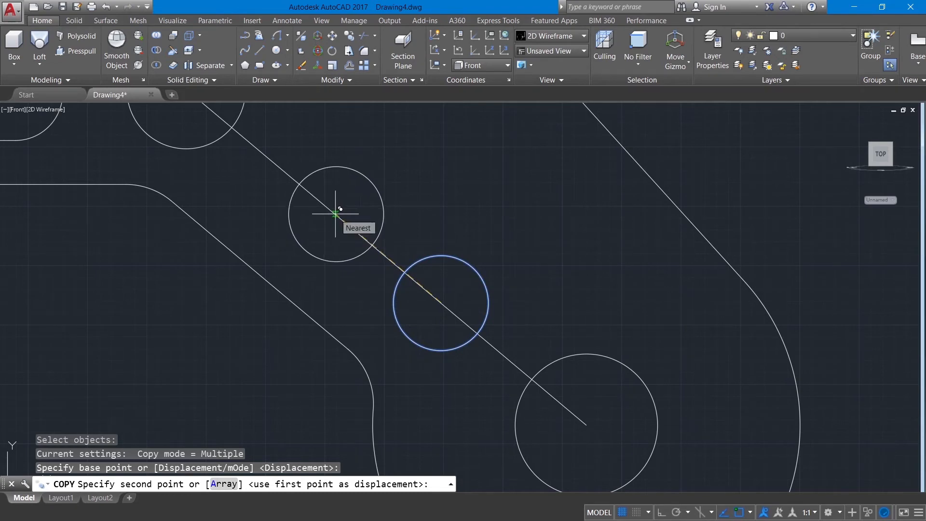
type("35")
key("Return")
right_click(427, 211)
left_click(443, 217)
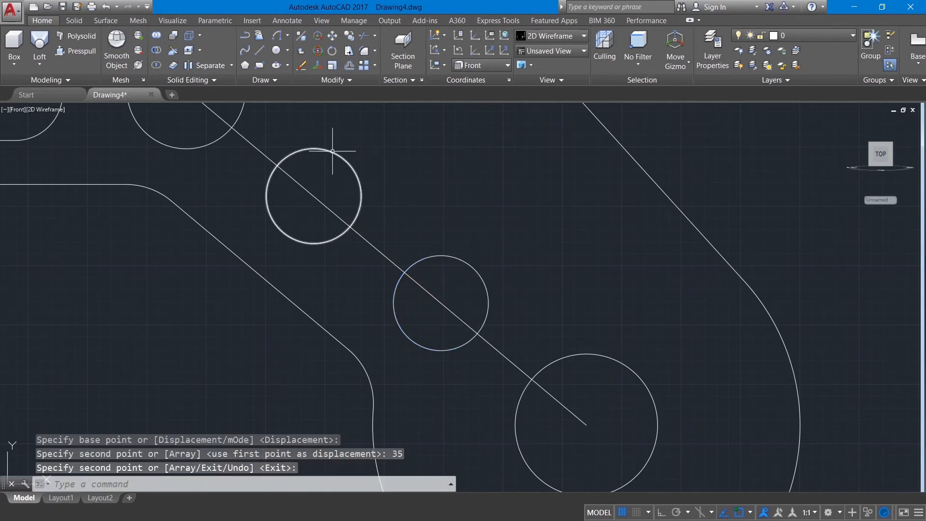
Shift the copied circle by its centre grip so that its centre lies exactly on the inclined centre line
left_click(333, 151)
scroll(318, 193, "up", 8)
scroll(332, 258, "up", 5)
middle_click_drag(414, 221, 403, 267)
left_click(405, 243)
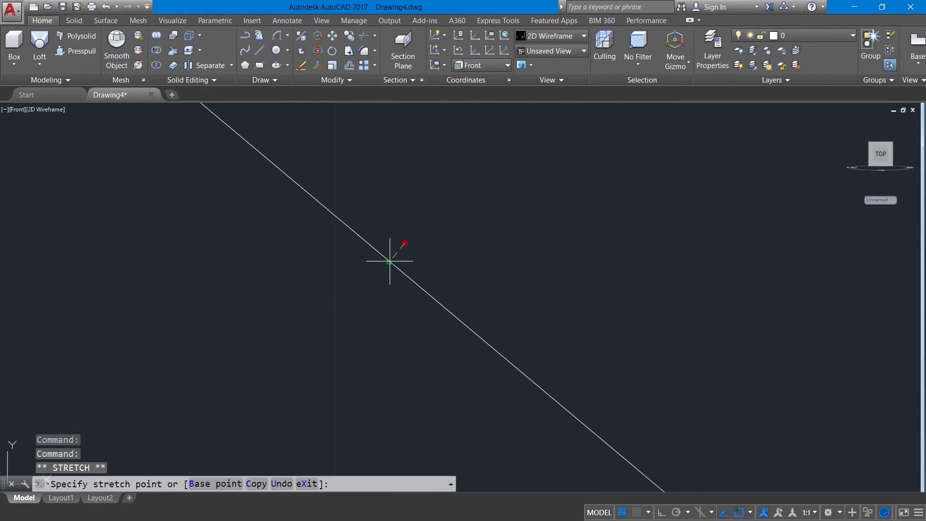
left_click(389, 261)
scroll(399, 244, "down", 6)
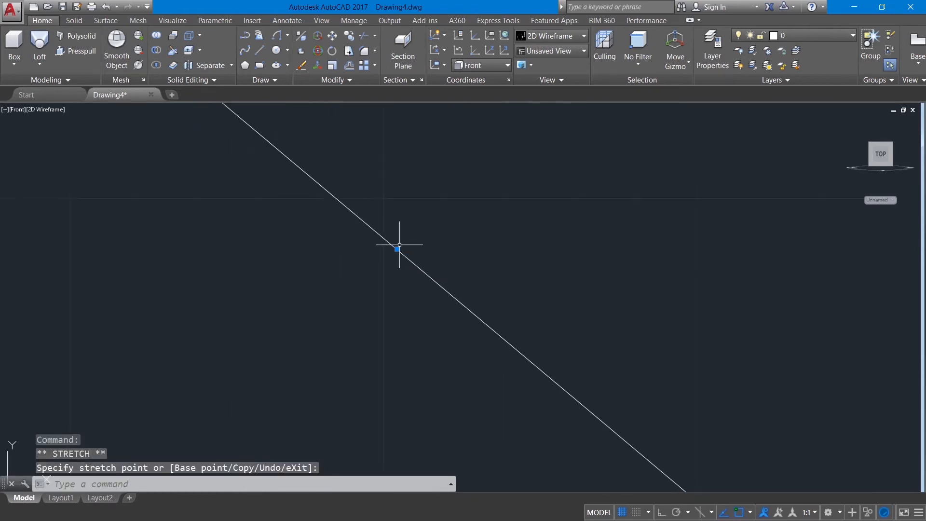
key("Escape")
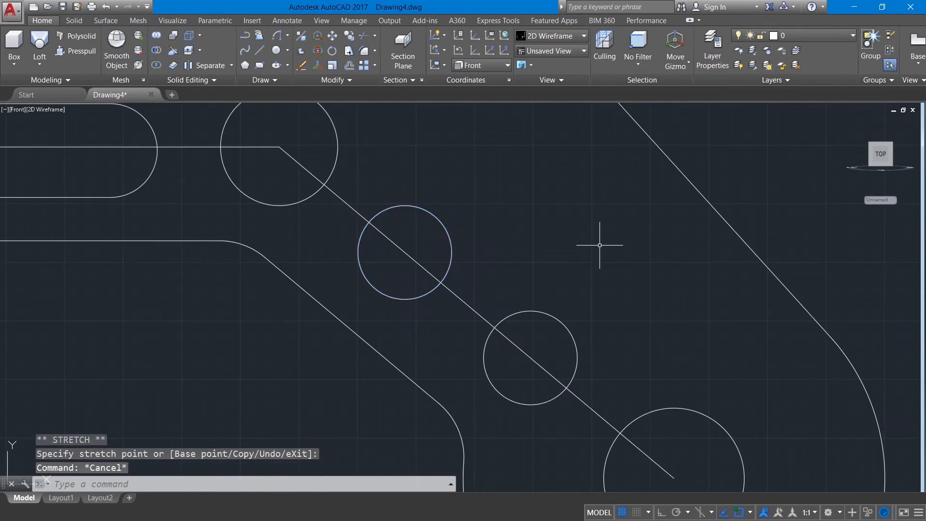
Draw a line tangent to both inclined-slot circles along their upper-right side
type("l")
key("Return")
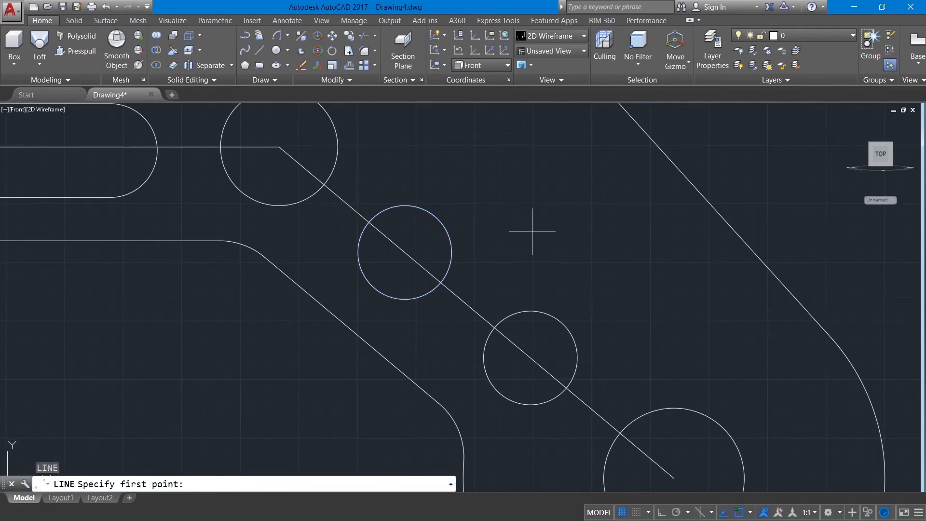
right_click(532, 231, "shift")
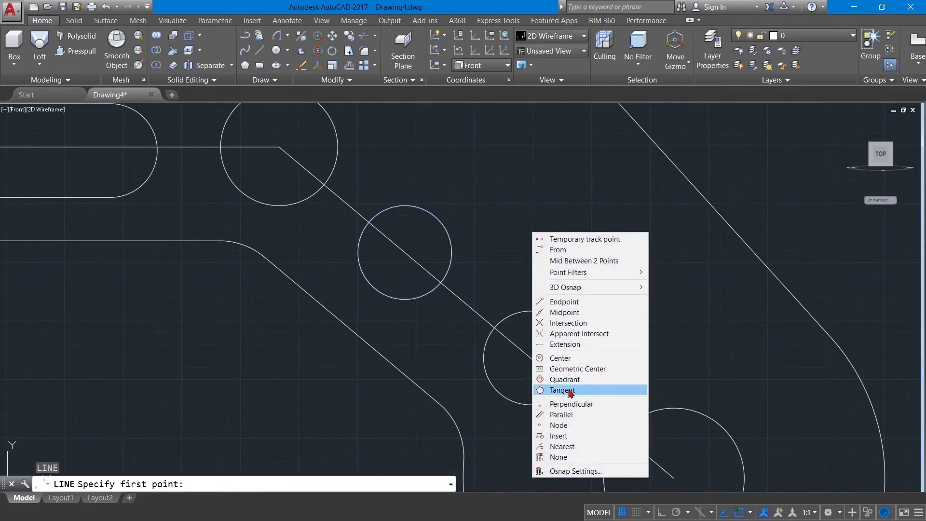
left_click(562, 390)
left_click(435, 215)
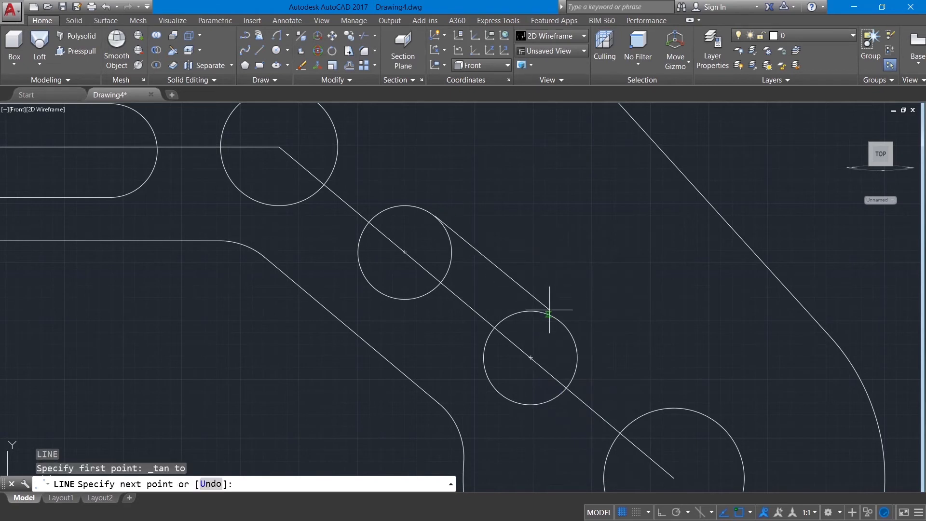
right_click(551, 314, "shift")
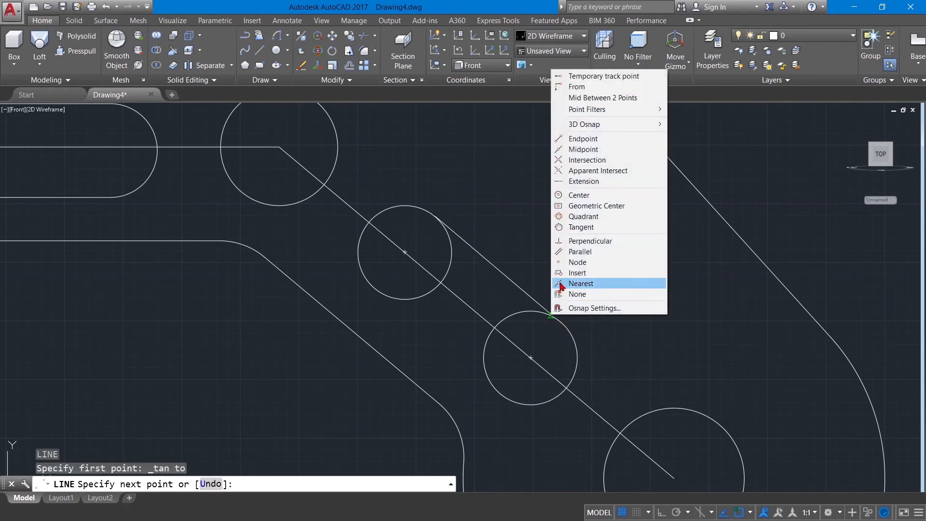
left_click(573, 227)
left_click(573, 226)
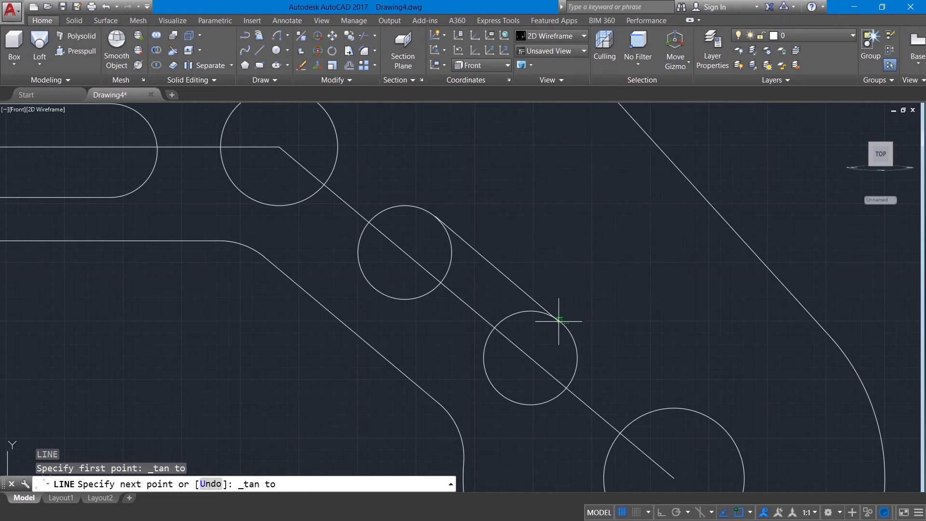
left_click(559, 321)
right_click(555, 257)
left_click(603, 275)
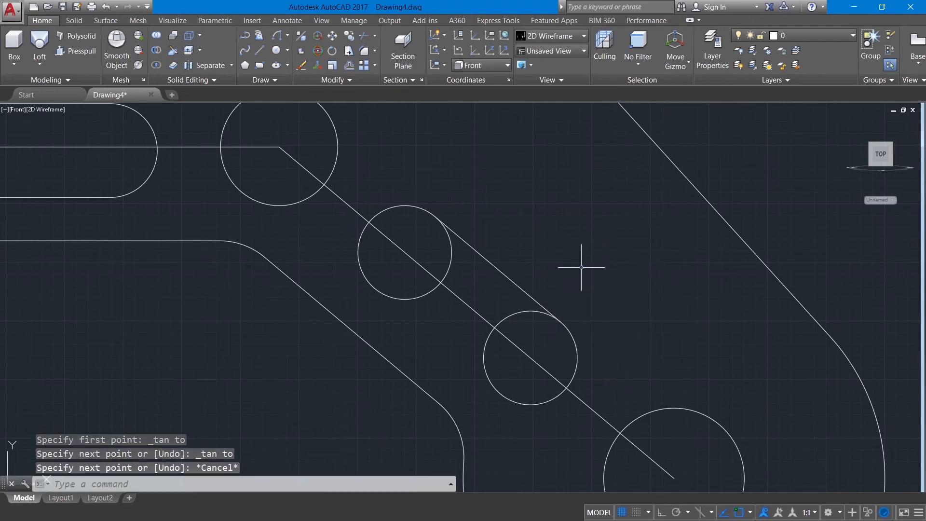
type("mi")
key("Return")
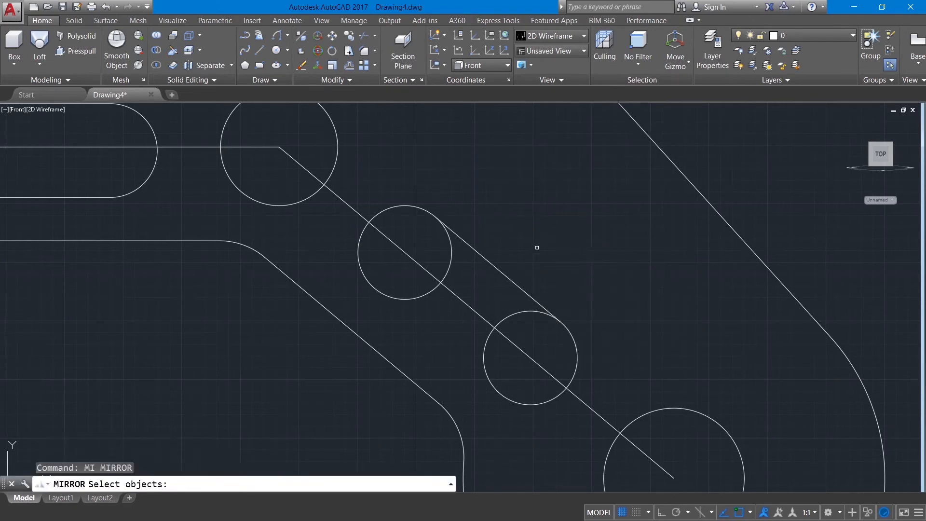
left_click(492, 260)
left_click(476, 289)
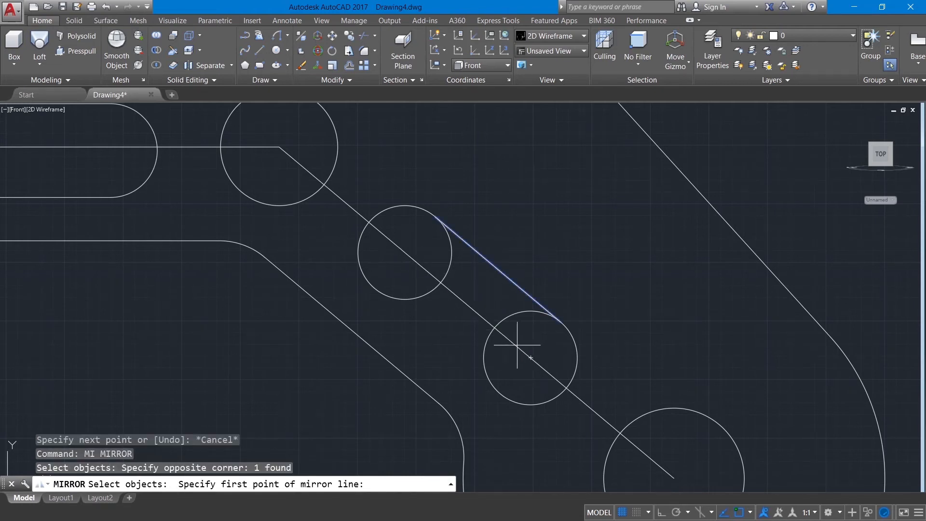
left_click(530, 358)
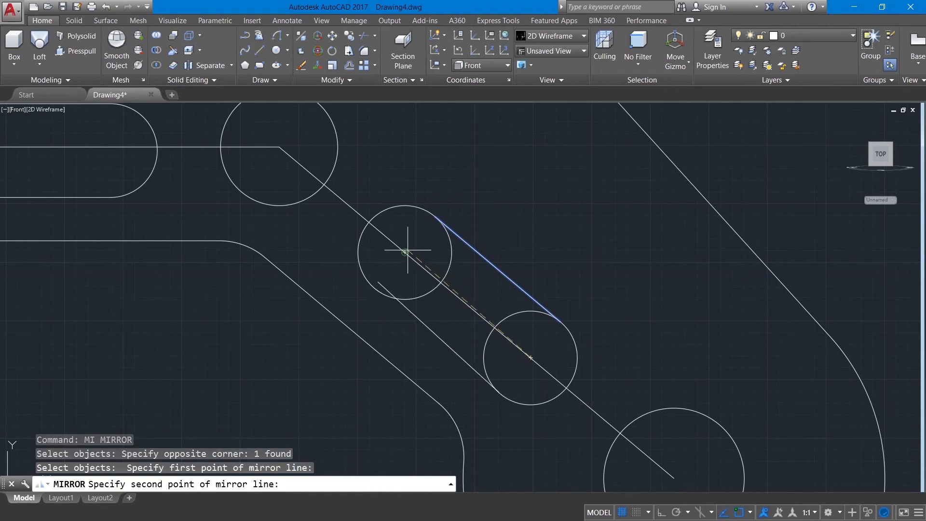
left_click(405, 251)
key("Escape")
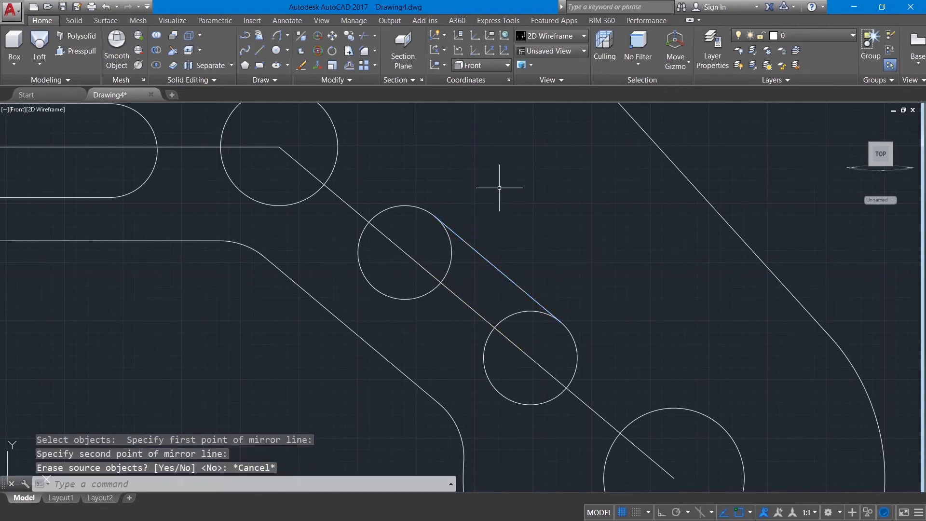
key("ctrl+z")
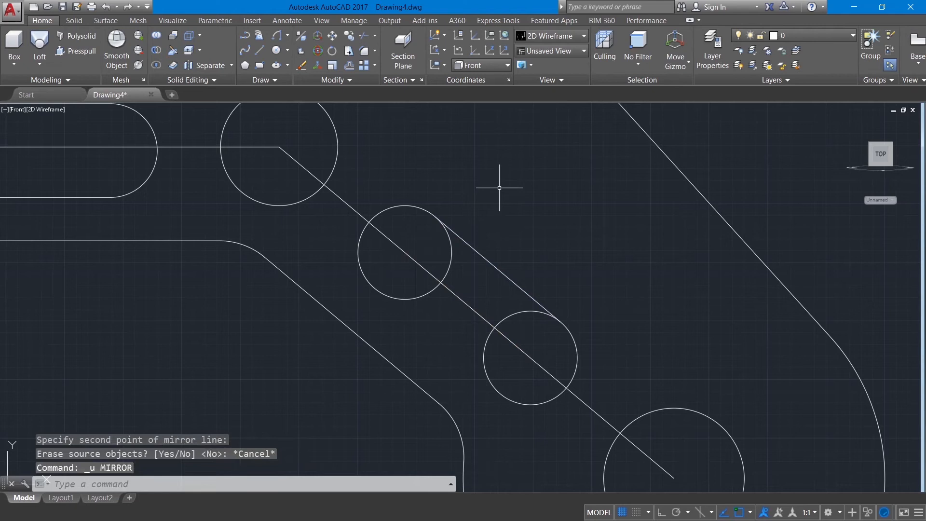
Mirror the tangent line about the line through the two slot circles' centres, keeping the source line
type("MI")
key("Return")
left_click(495, 269)
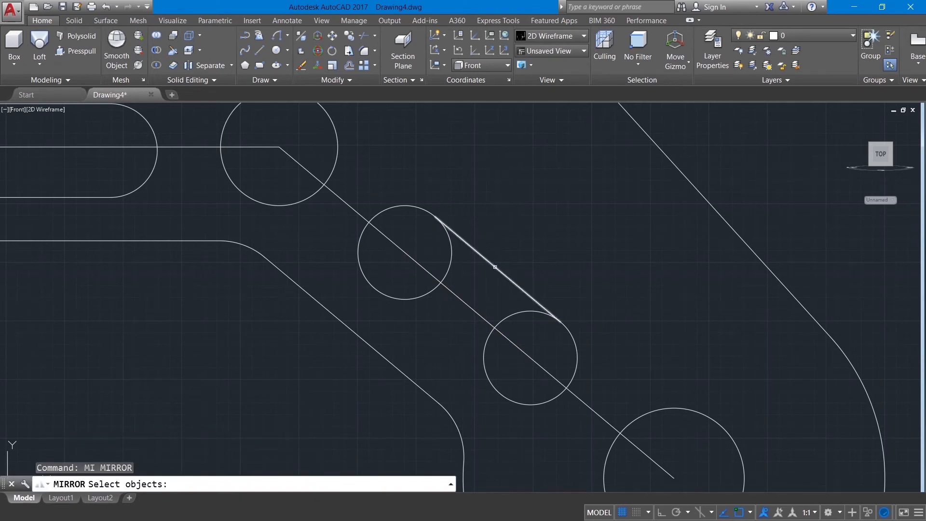
key("Return")
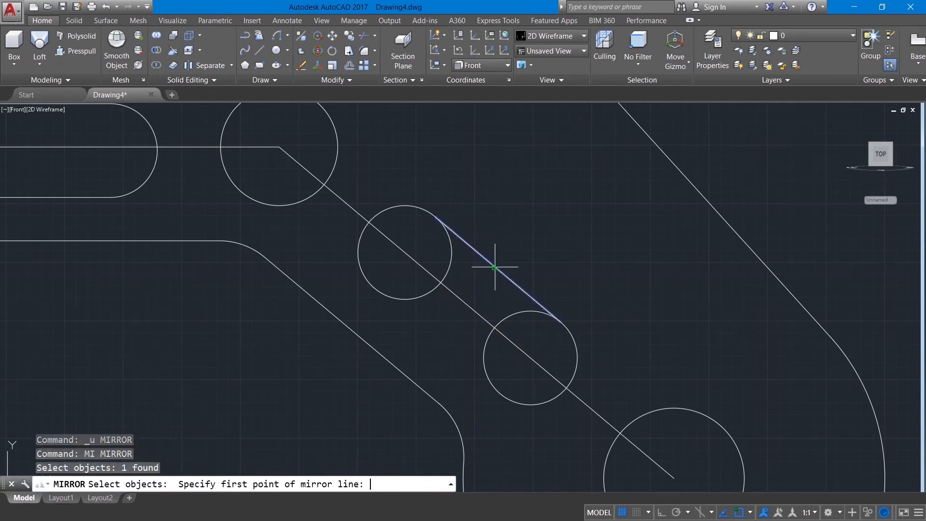
left_click(530, 358)
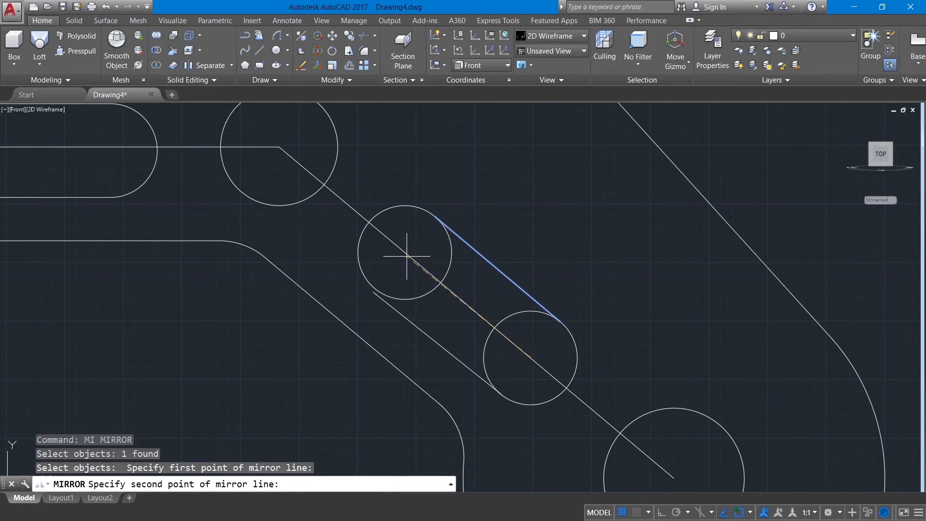
right_click(394, 252, "shift")
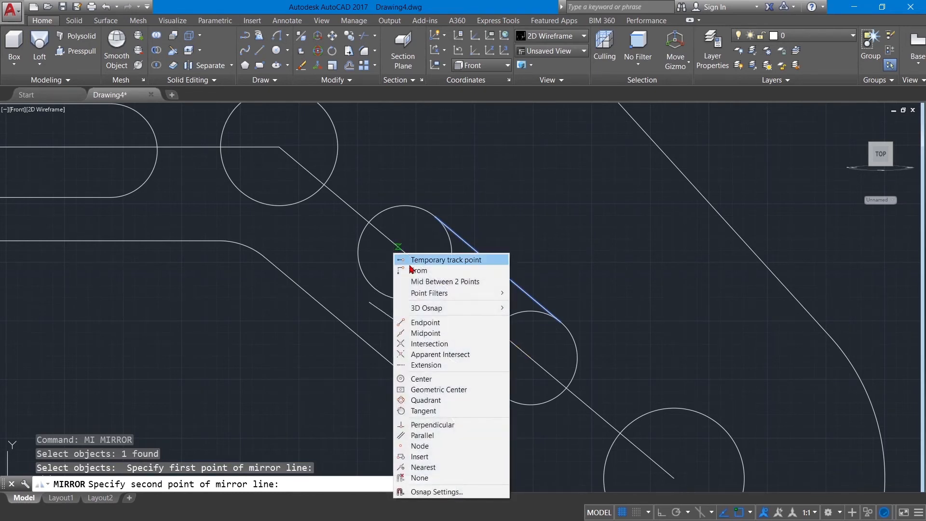
left_click(428, 334)
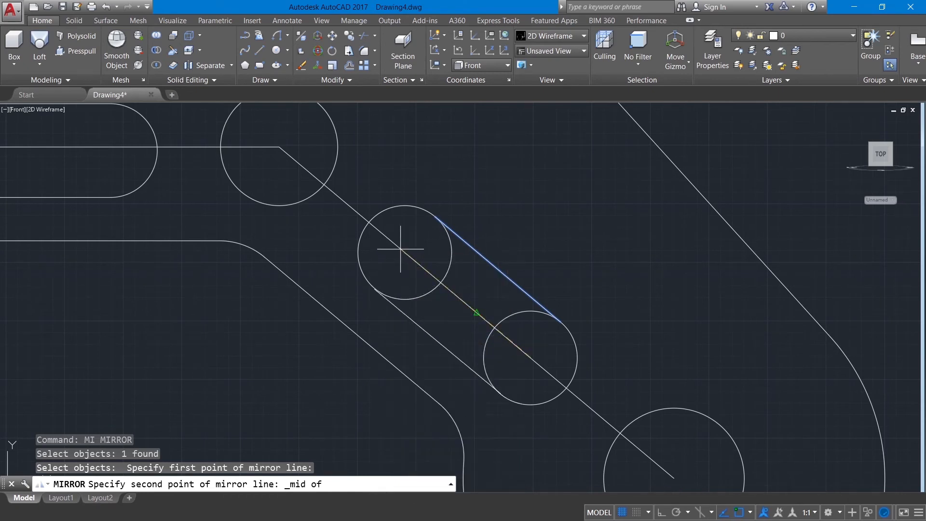
right_click(401, 249, "shift")
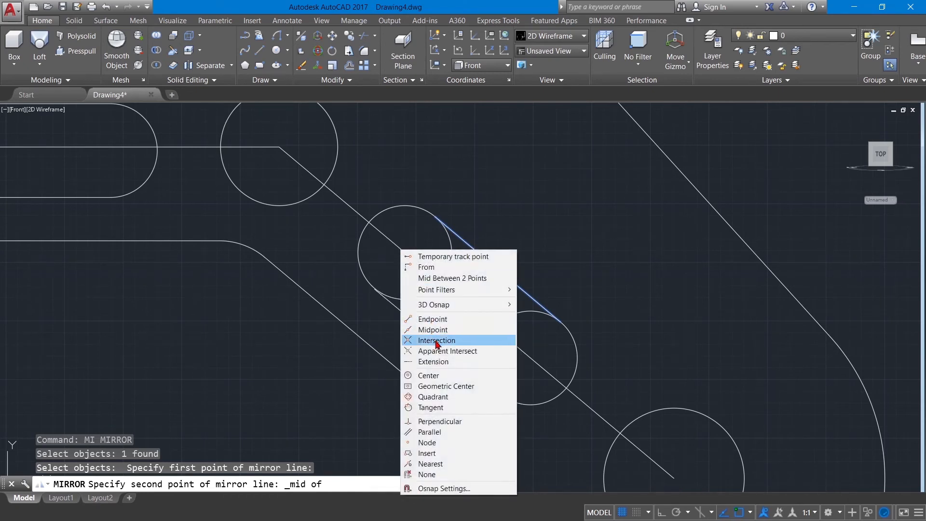
left_click(434, 376)
left_click(404, 250)
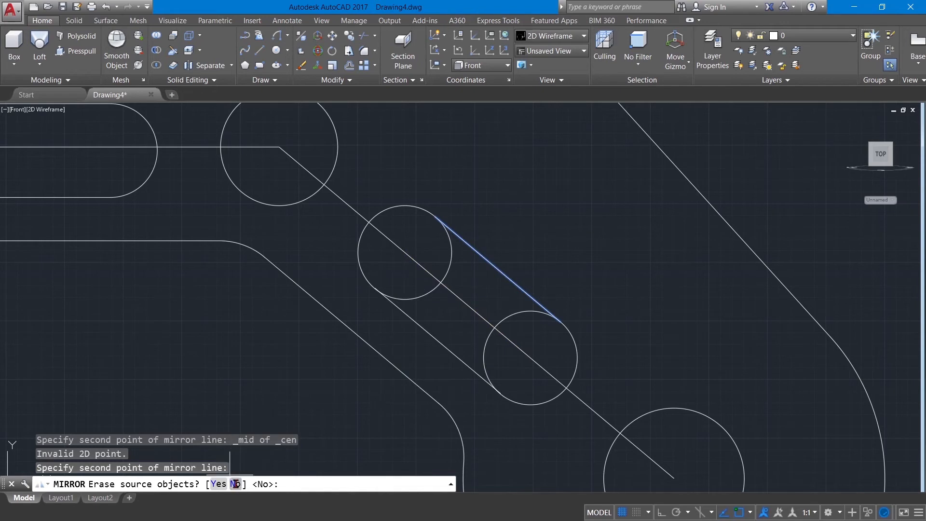
left_click(235, 484)
Trim the inner arcs of both inclined-slot circles between the tangent lines, leaving a closed slot outline
type("tr")
key("Return")
key("Return")
left_click(421, 298)
left_click(446, 267)
left_click(450, 267)
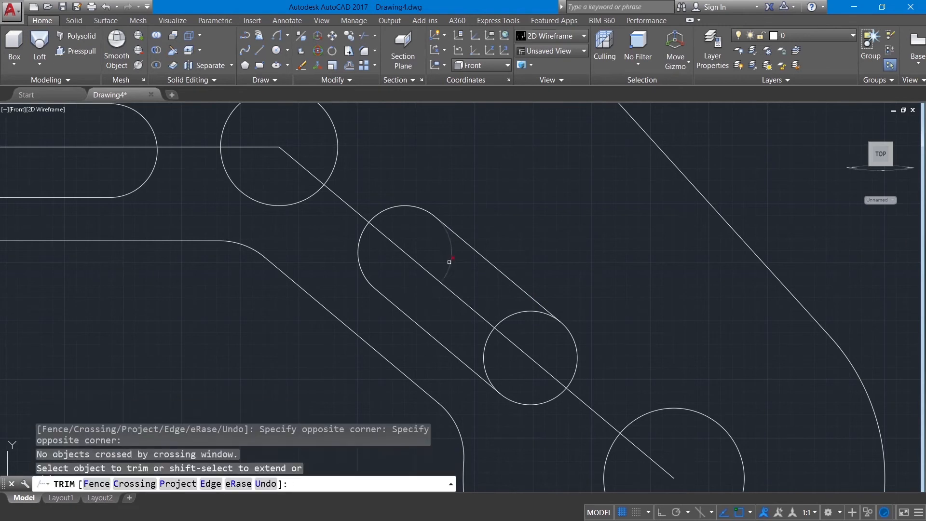
left_click(449, 262)
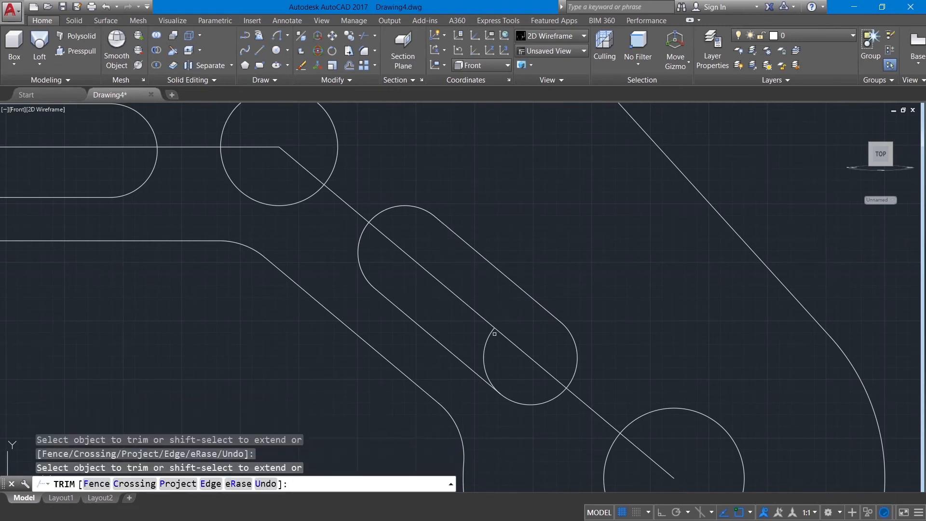
key("Return")
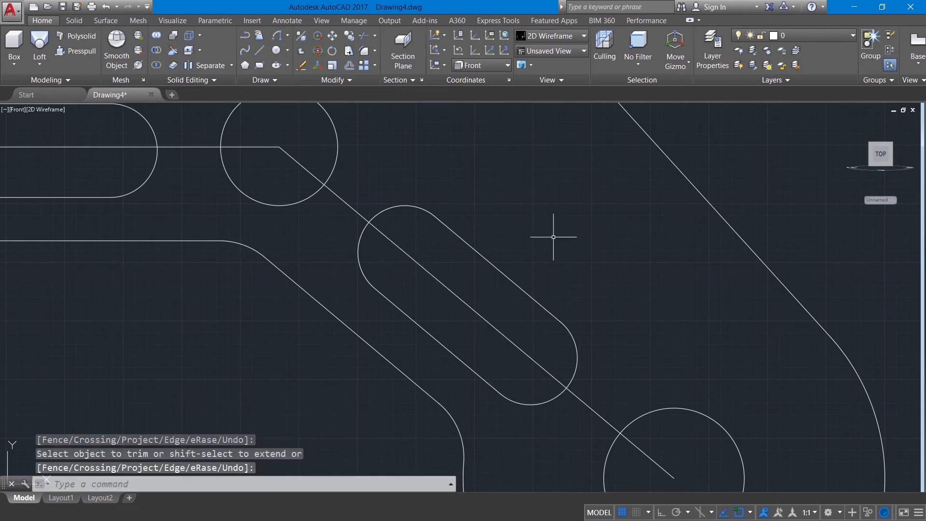
Join the two arcs and two tangent lines of the inclined slot into one polyline
type("j")
key("Return")
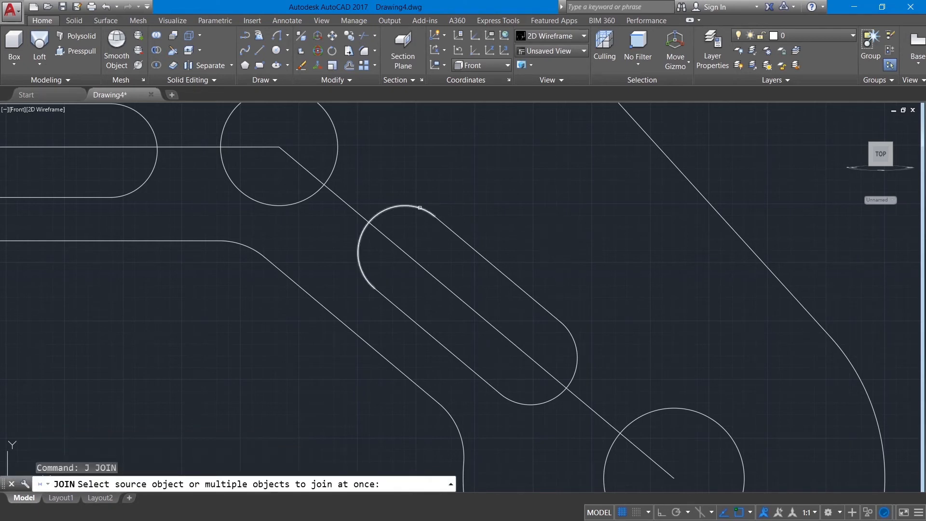
left_click(427, 211)
left_click(439, 220)
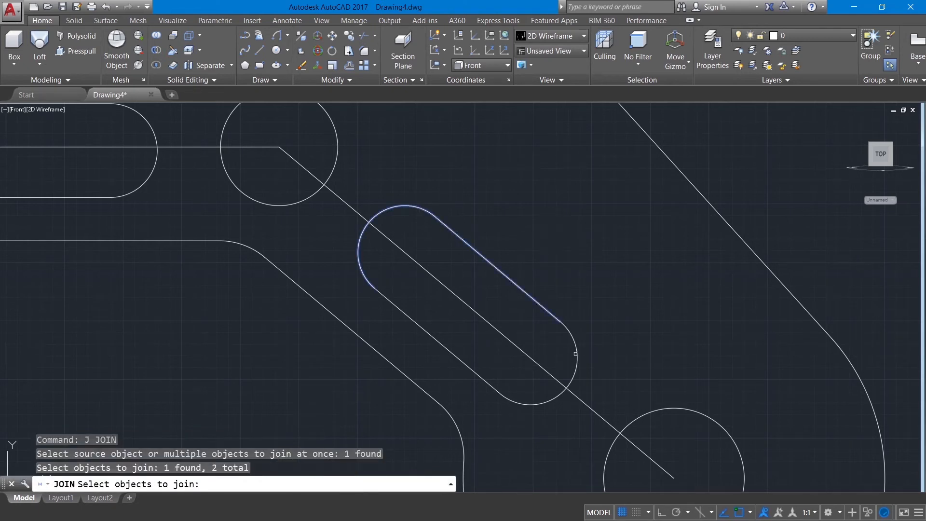
left_click(575, 356)
left_click(441, 347)
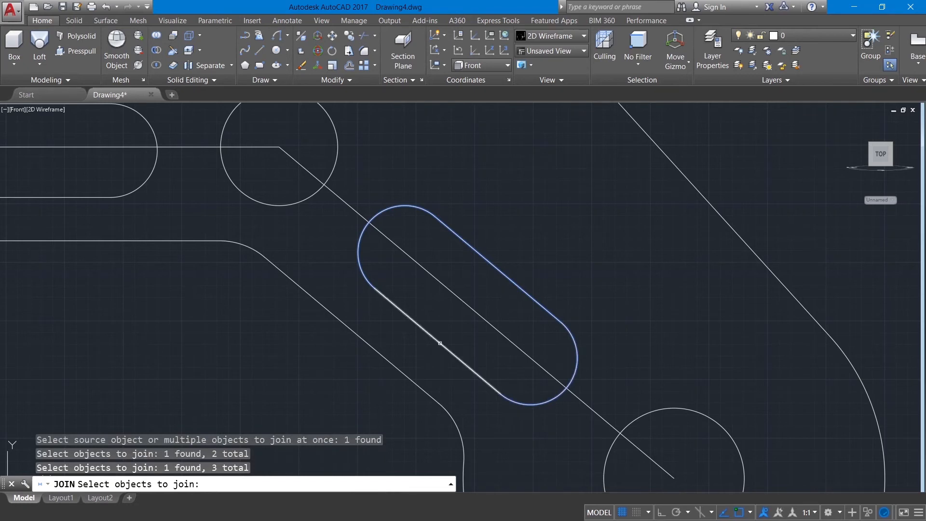
key("Return")
Join the two straight edges and two end arcs of the horizontal slot into one polyline
scroll(387, 316, "down", 2)
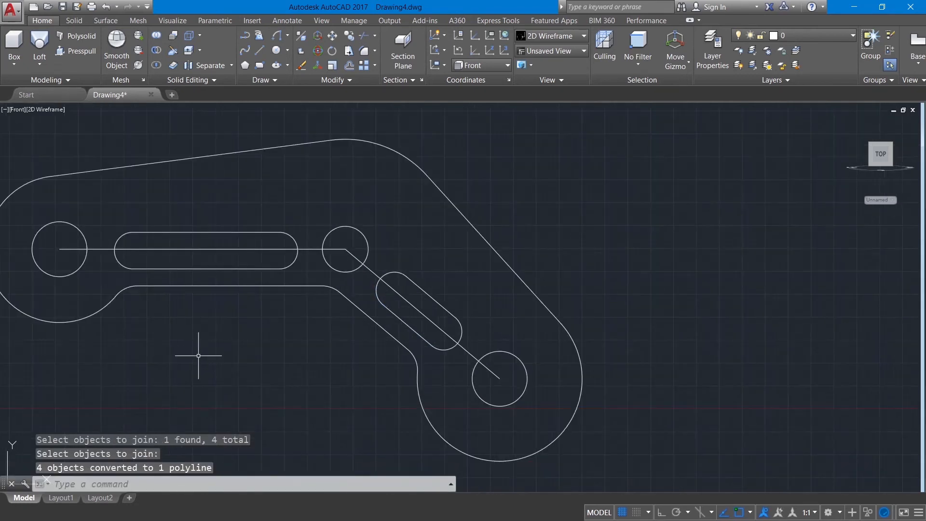
middle_click_drag(201, 355, 259, 372)
type("j")
key("Return")
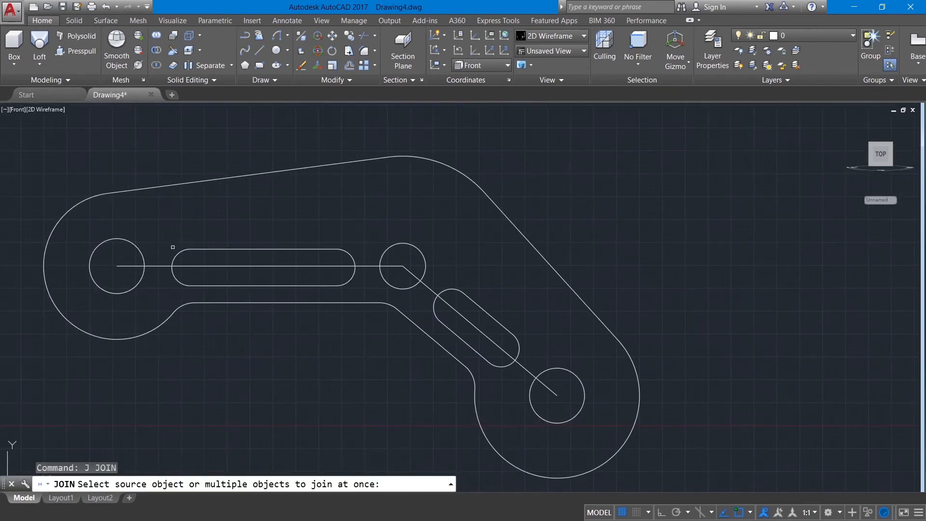
left_click(223, 249)
left_click(175, 273)
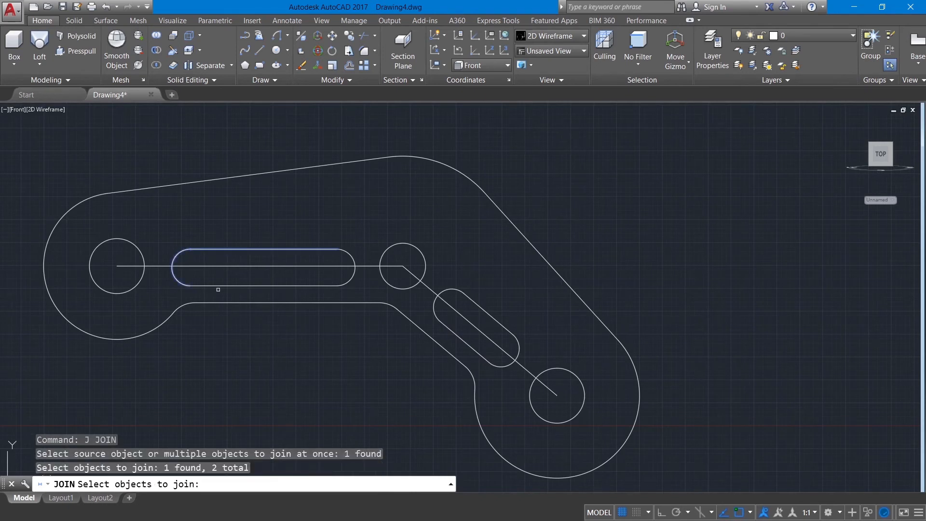
left_click(220, 286)
left_click(346, 282)
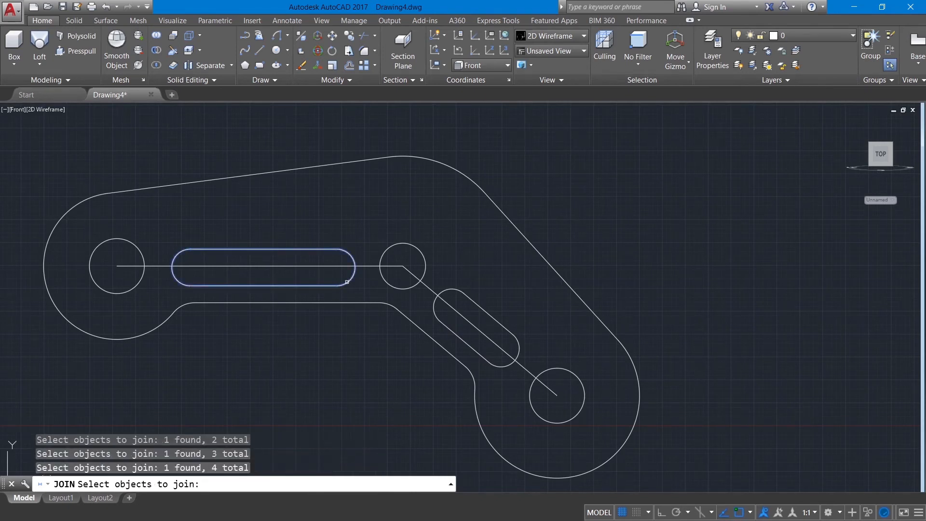
key("Return")
Join all lines and arcs of the part's outer contour into one closed polyline
type("J")
key("Return")
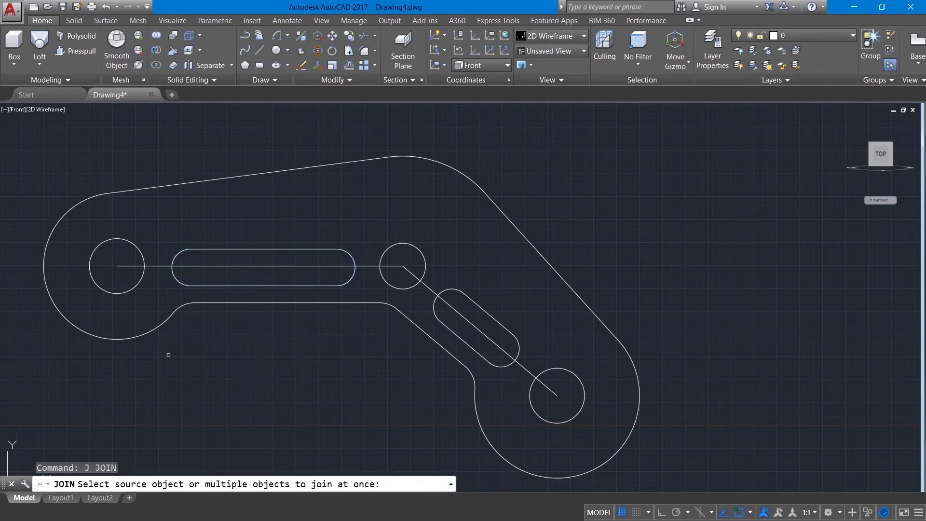
left_click(174, 310)
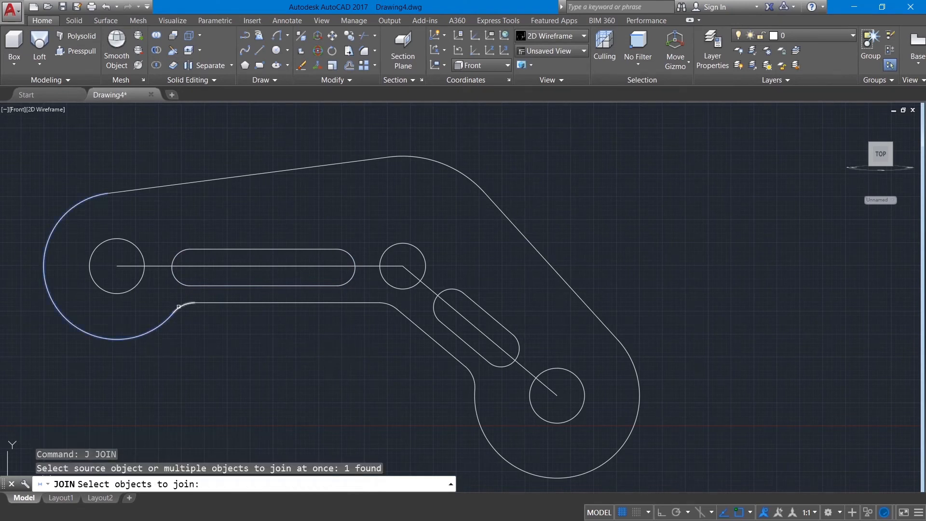
left_click(179, 305)
left_click(258, 303)
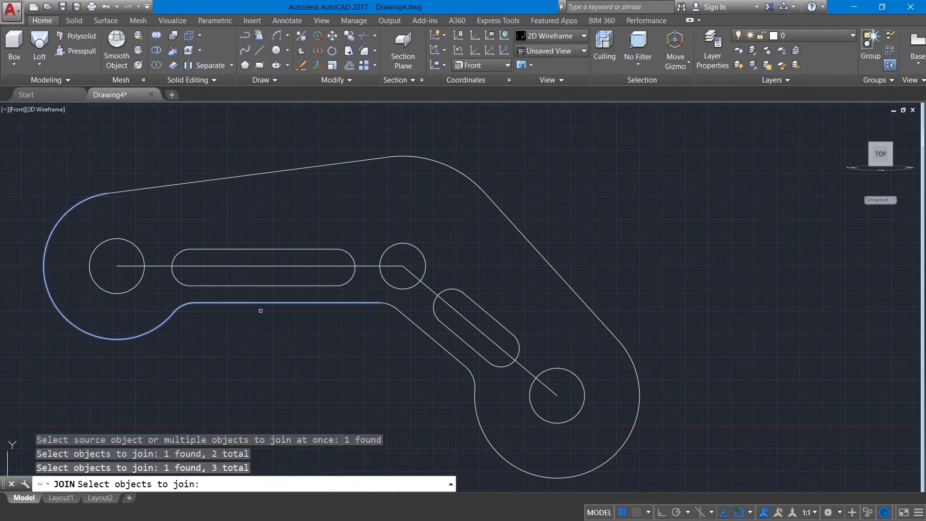
left_click(393, 307)
left_click(434, 342)
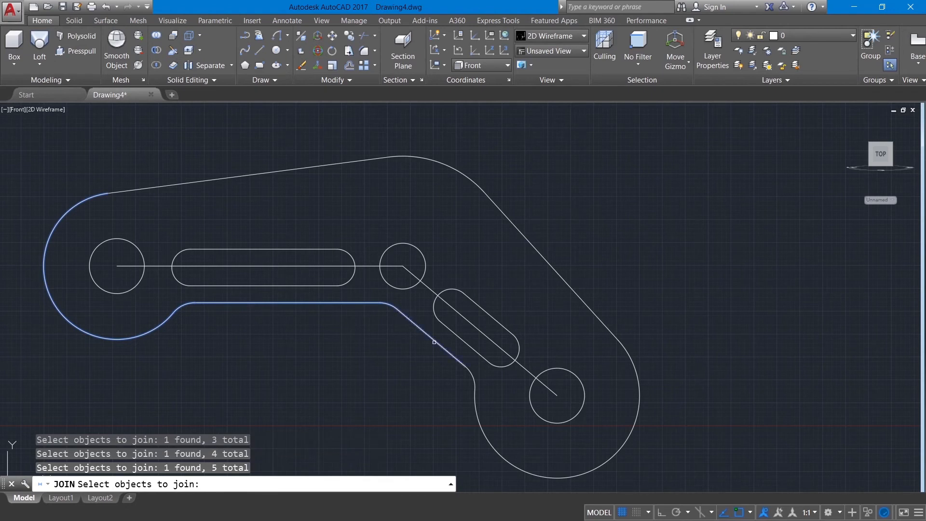
left_click(475, 404)
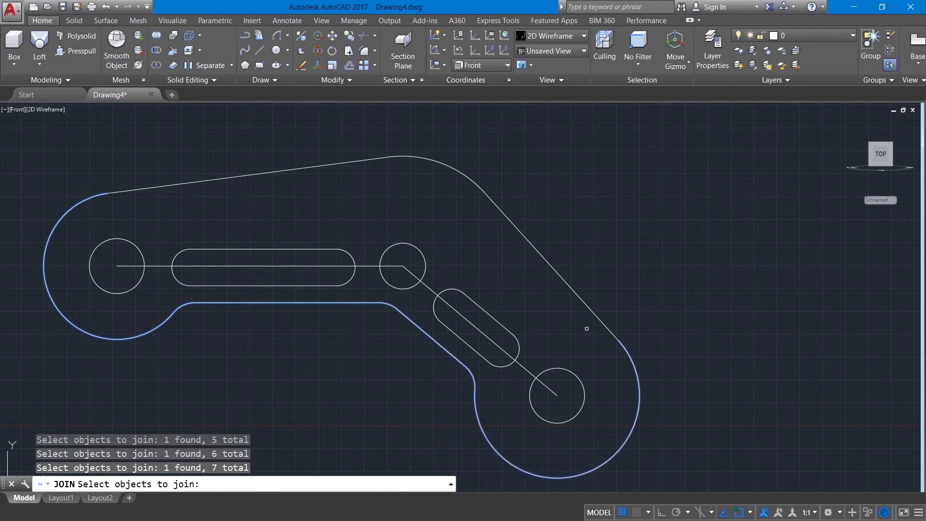
left_click(550, 264)
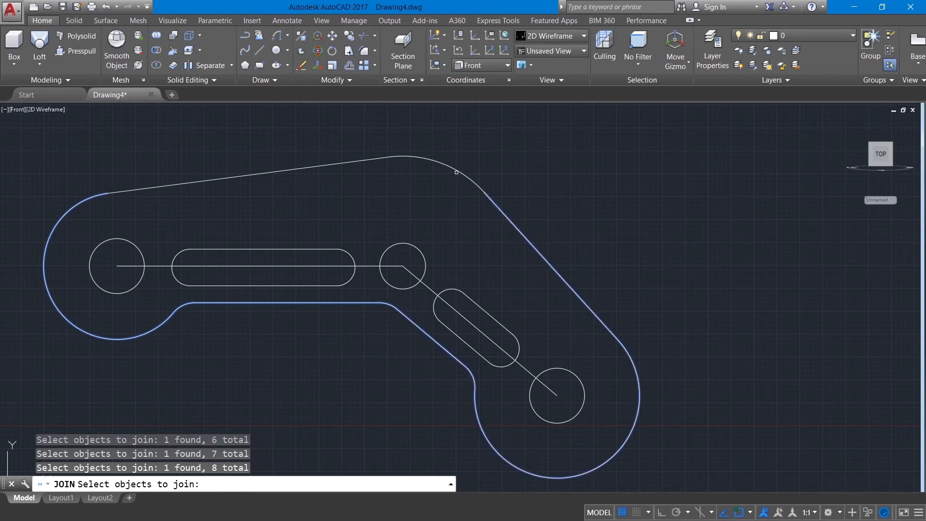
left_click(456, 172)
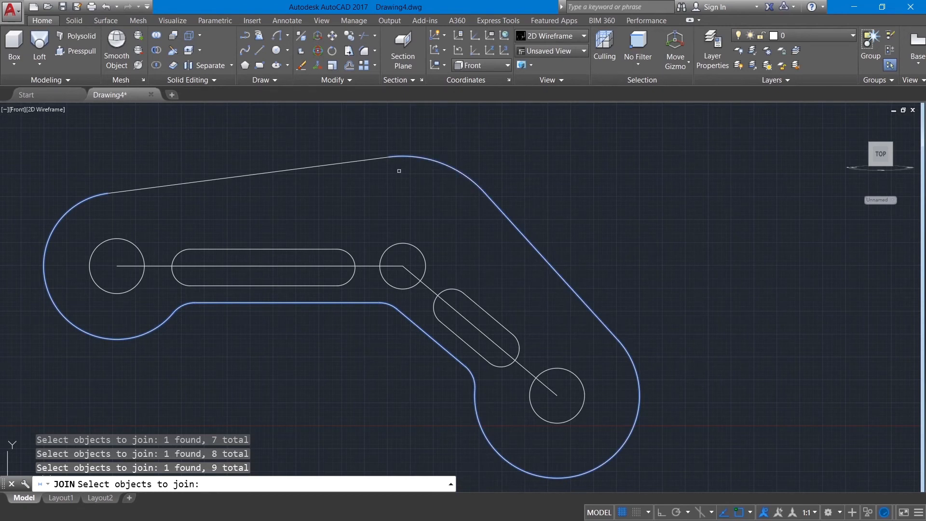
left_click(351, 164)
key("Return")
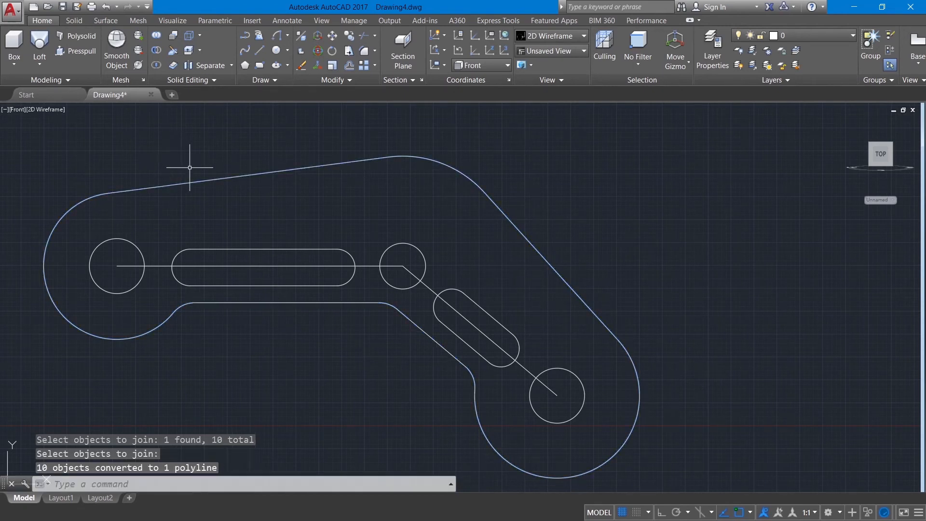
Delete the horizontal and inclined centre lines running between the holes
left_click(199, 261)
left_click(201, 265)
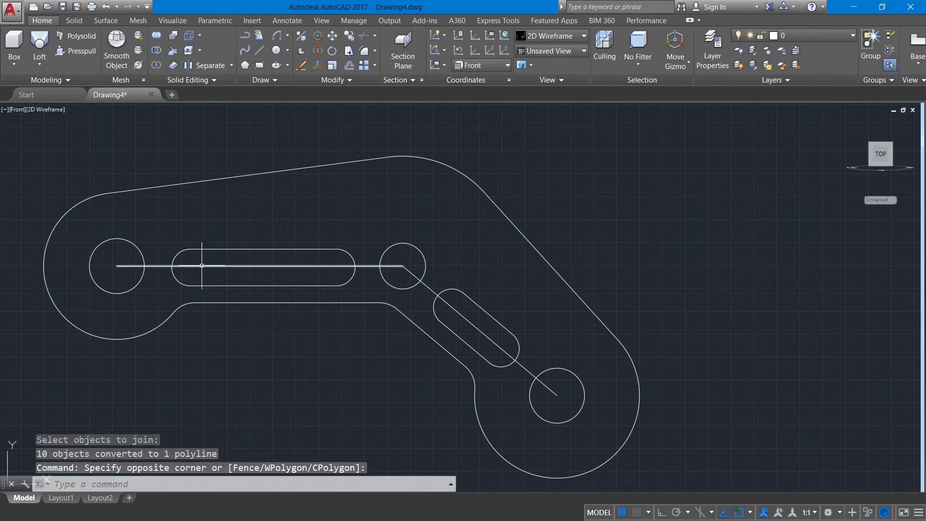
key("Delete")
left_click(426, 287)
key("Delete")
Switch to the isometric home view and Presspull the area between the outer contour and its holes and slots by 5 mm
scroll(440, 262, "down", 6)
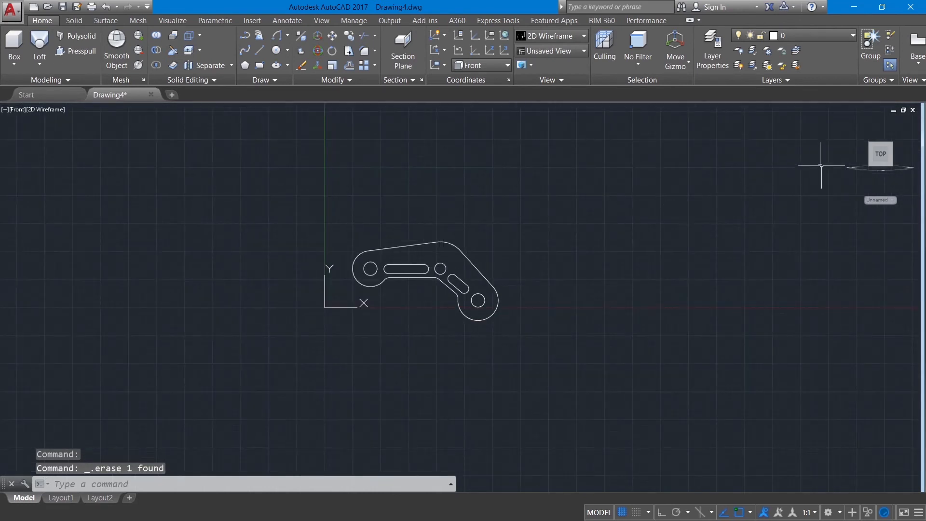
mouse_move(851, 123)
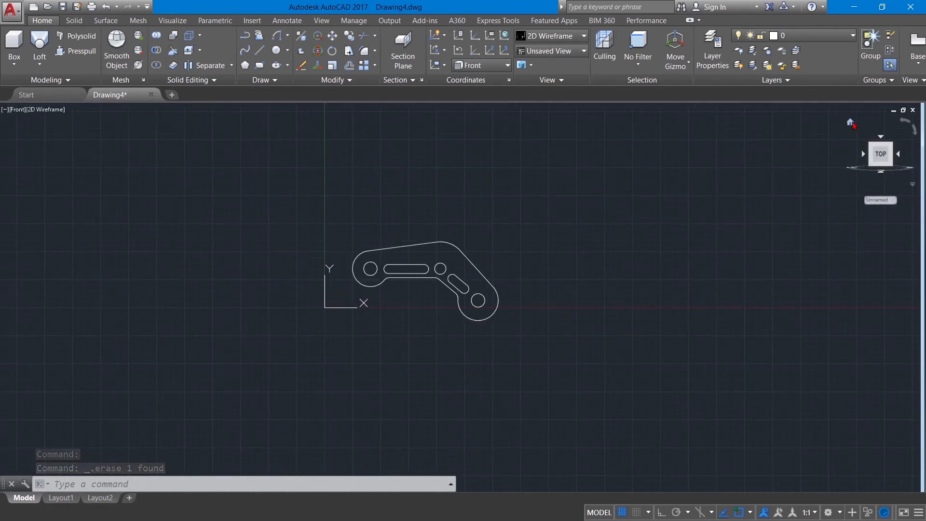
left_click(851, 123)
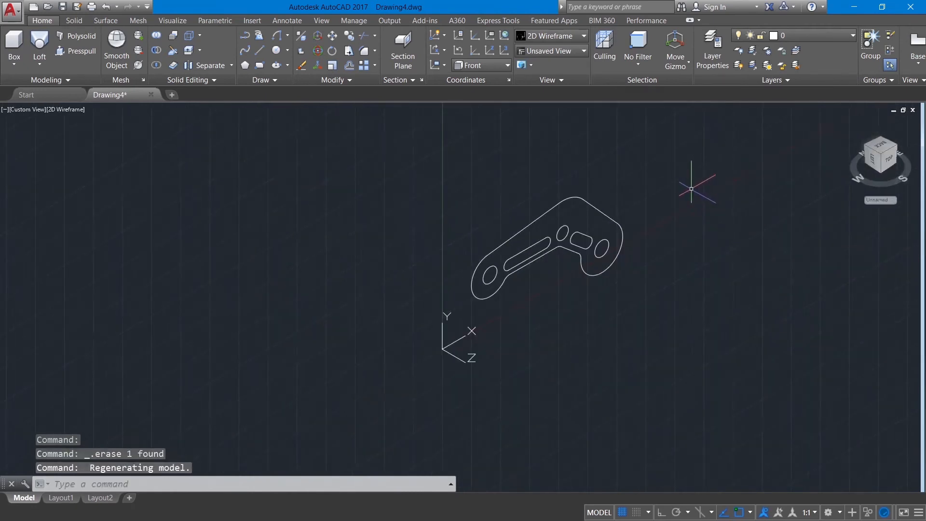
left_click(76, 50)
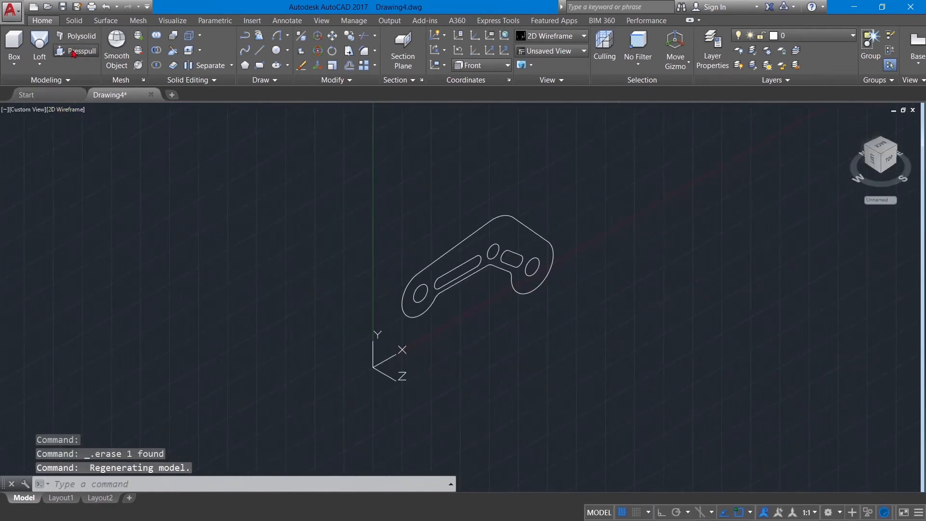
left_click(451, 251)
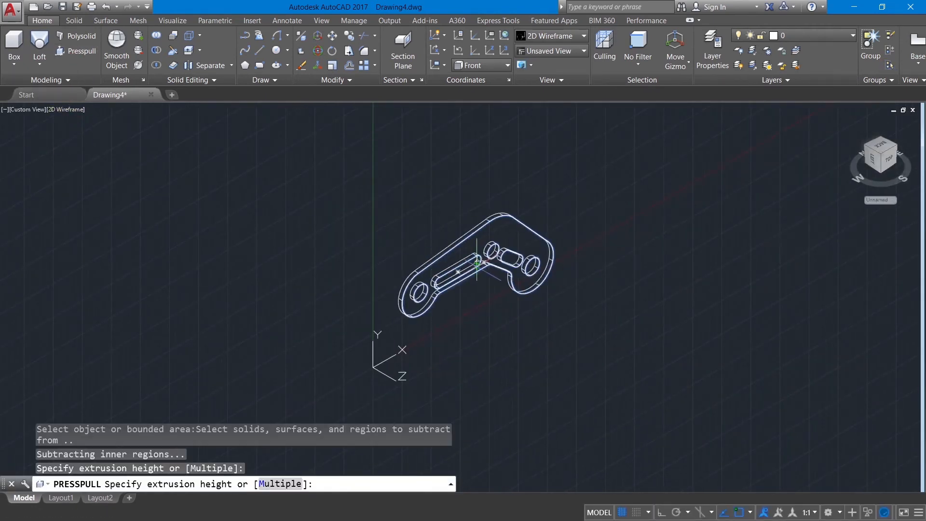
type("5")
key("Return")
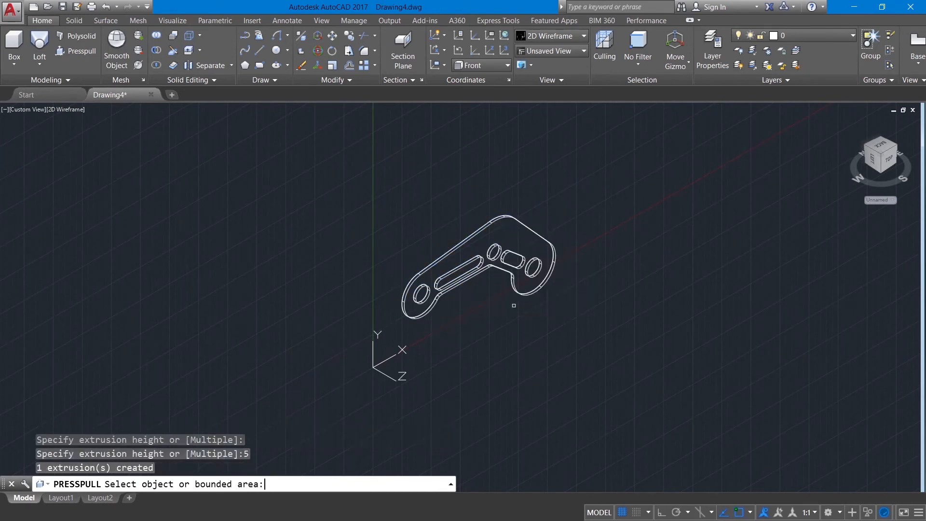
key("Return")
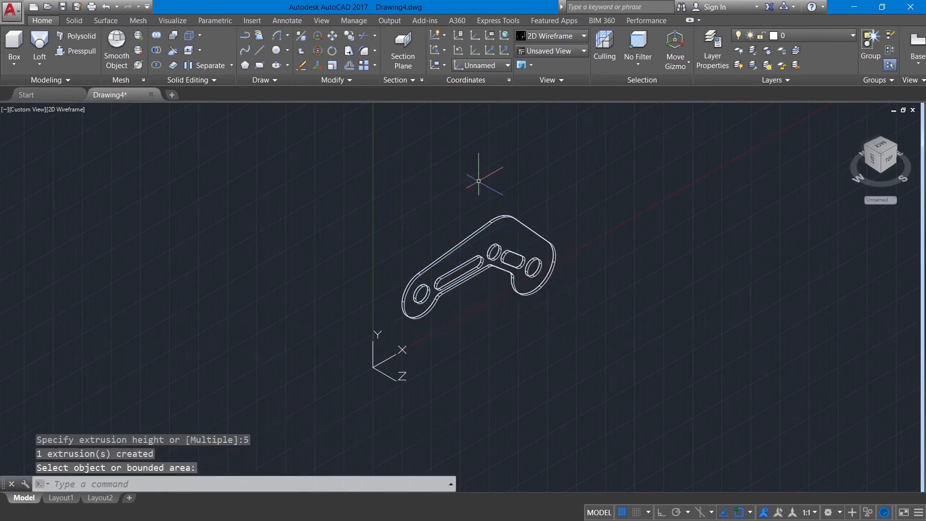
Copy the extruded plate 100 mm along the Z axis with ortho mode on, using the middle hole's centre as base point
type("co")
key("Return")
left_click(491, 220)
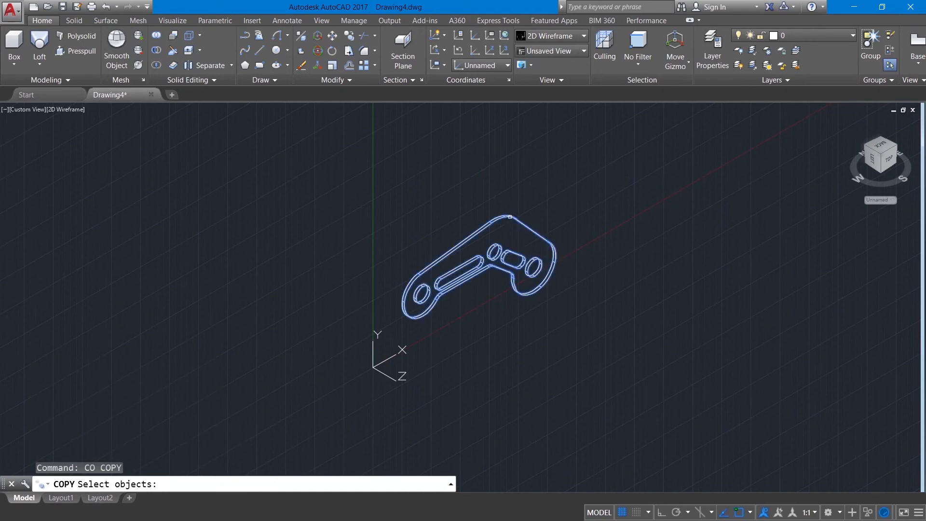
key("Return")
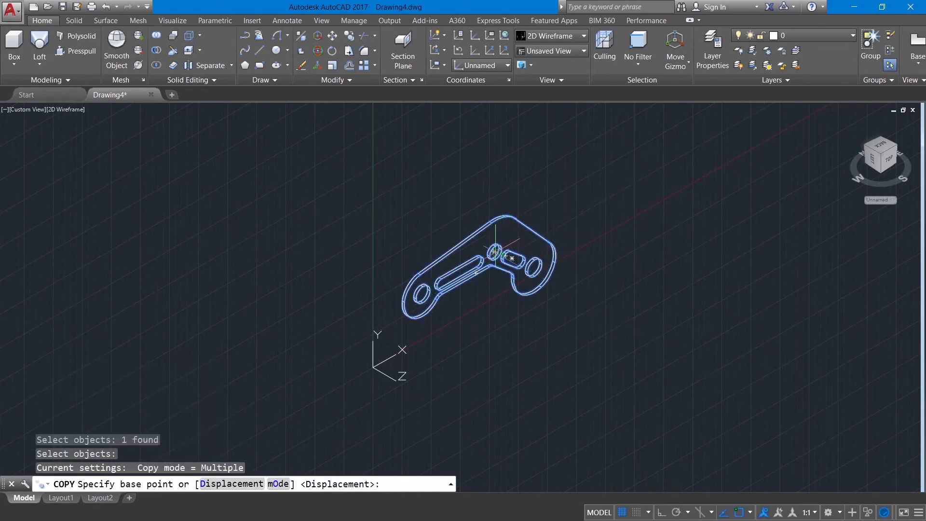
scroll(495, 250, "up", 8)
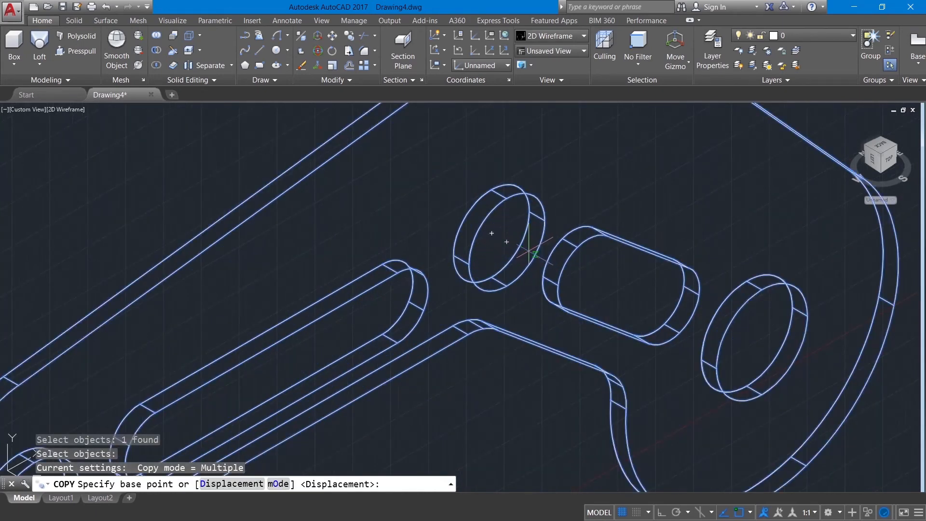
left_click(499, 237)
scroll(492, 217, "down", 8)
scroll(488, 194, "down", 5)
left_click(662, 512)
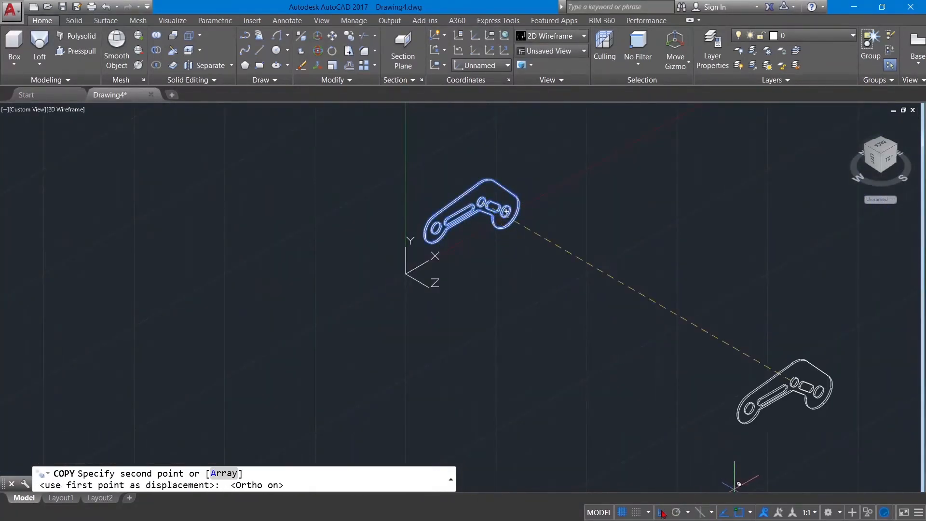
type("10")
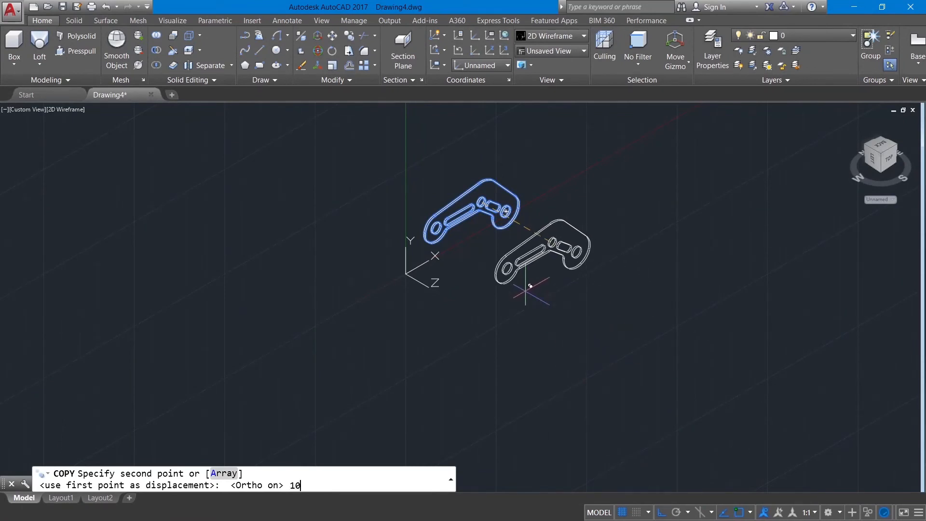
type("0")
key("Return")
right_click(609, 193)
left_click(634, 199)
key("Escape")
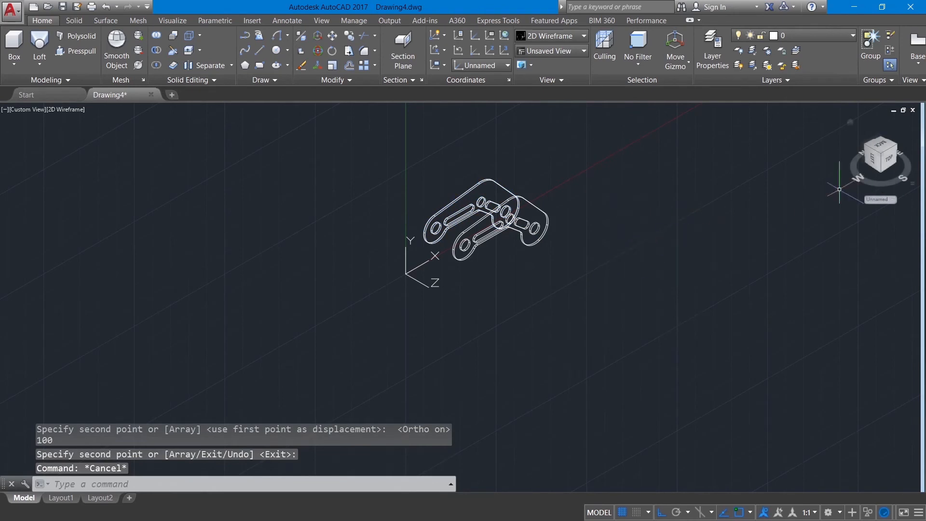
Union the extruded plate and its copy into a single solid
type("U")
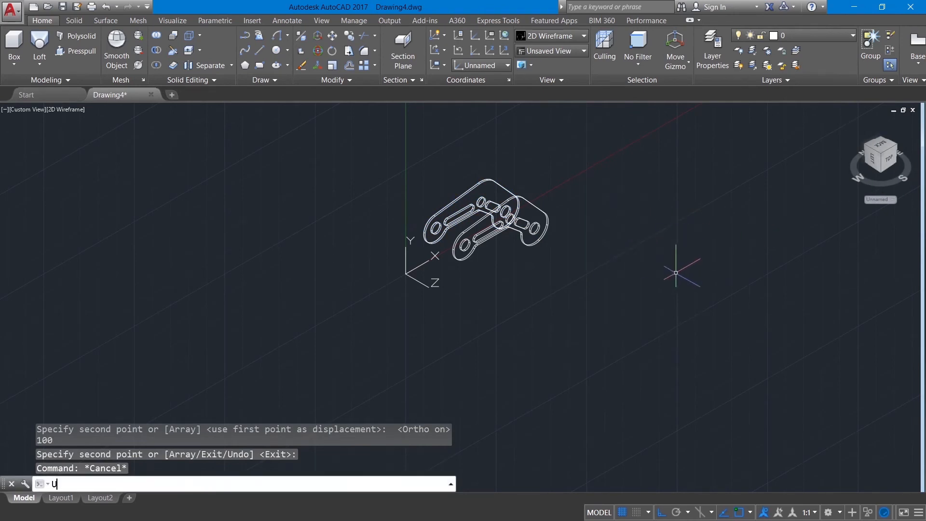
type("NI")
key("Return")
left_click(483, 187)
left_click(472, 174)
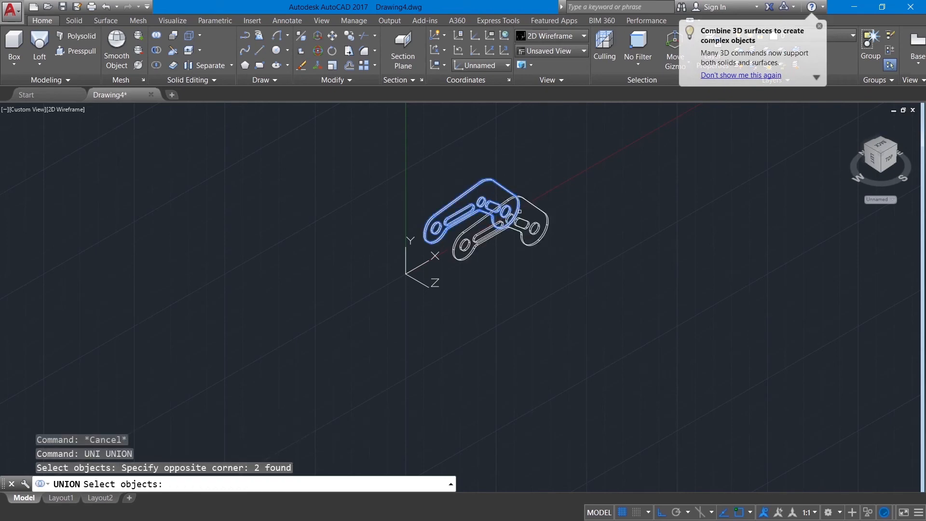
left_click(516, 221)
key("Return")
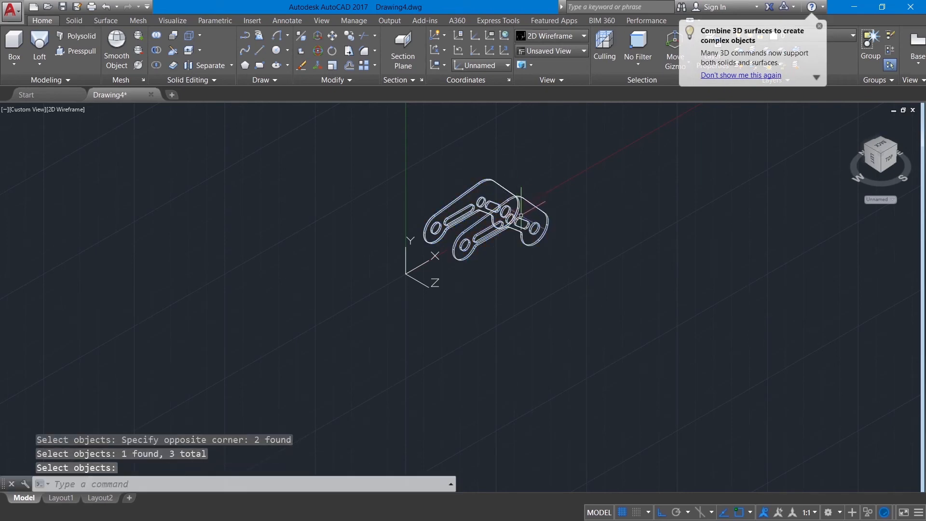
key("Return")
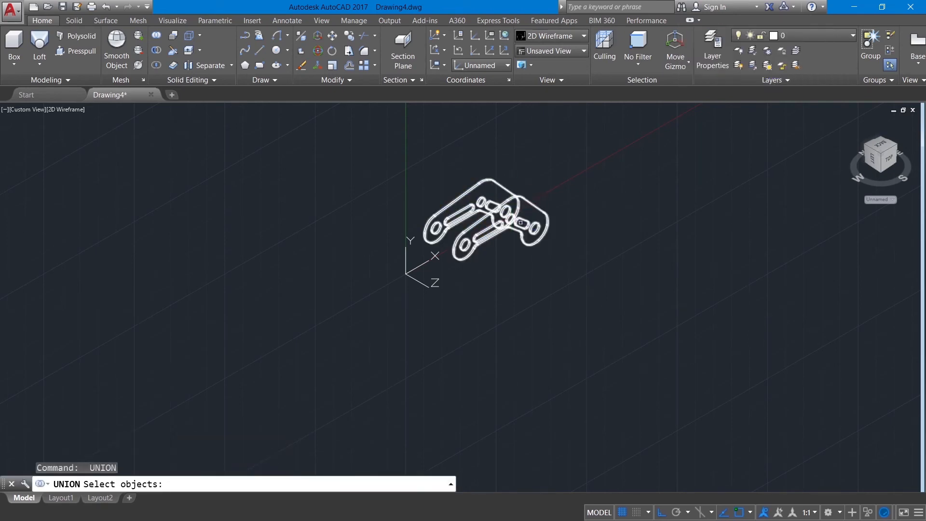
key("Escape")
key("Escape")
Move the joined plates along the X axis clear of the 2D profile, using the middle hole's centre as base point
type("M")
key("Return")
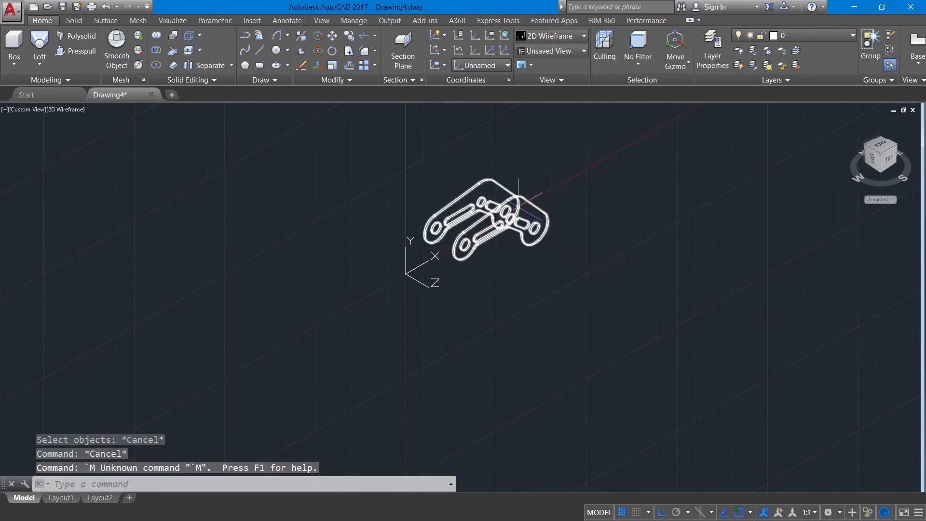
left_click(519, 206)
type("M")
key("Return")
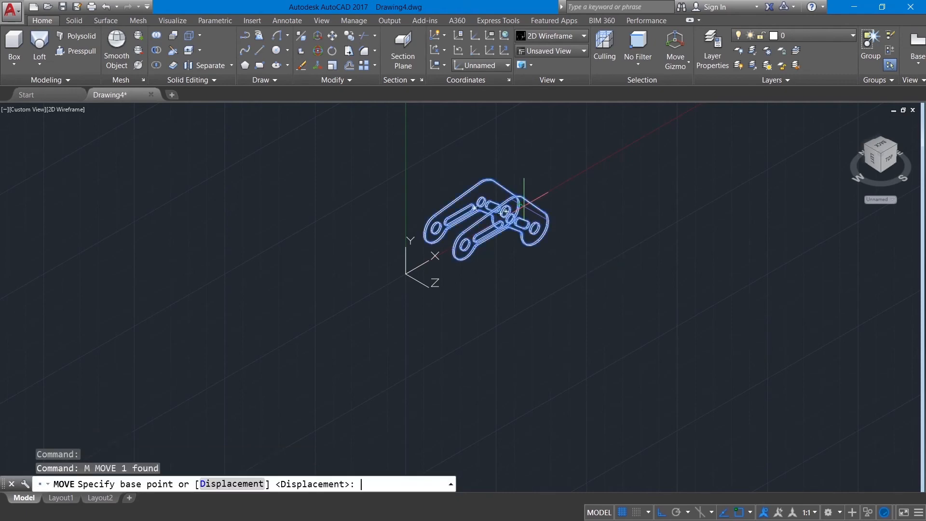
scroll(505, 208, "up", 2)
scroll(505, 209, "up", 5)
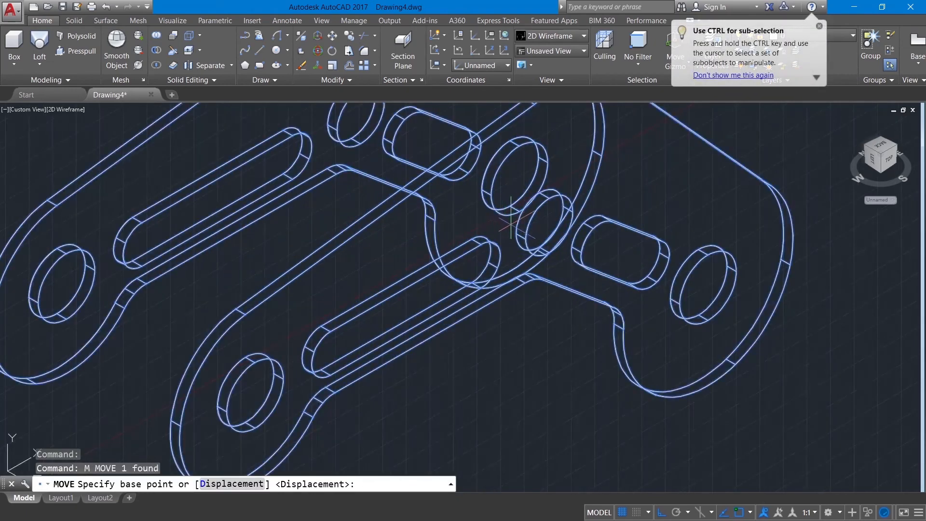
left_click(519, 179)
scroll(519, 179, "down", 6)
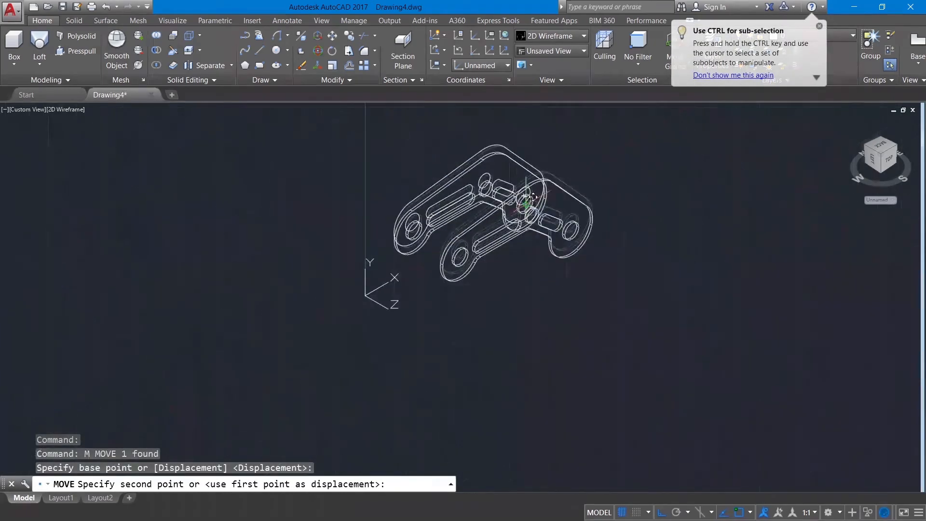
middle_click_drag(598, 161, 537, 203)
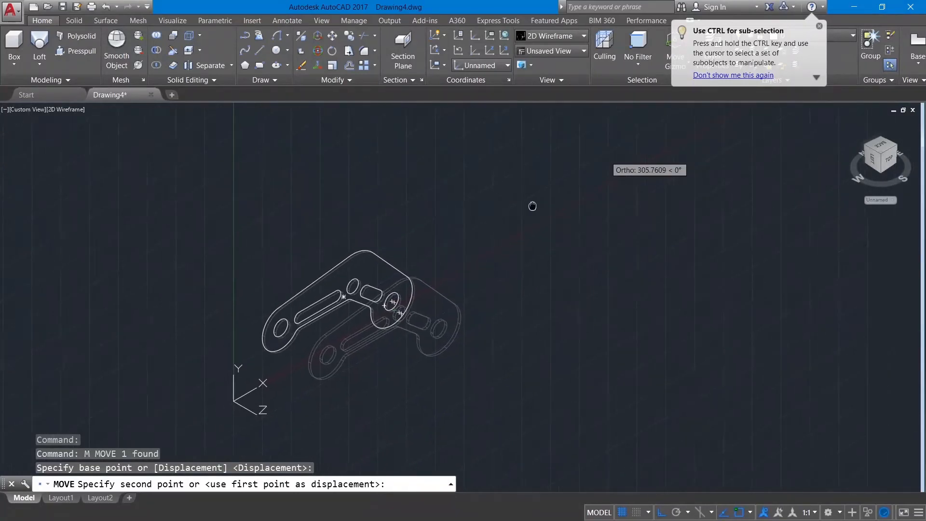
left_click(598, 186)
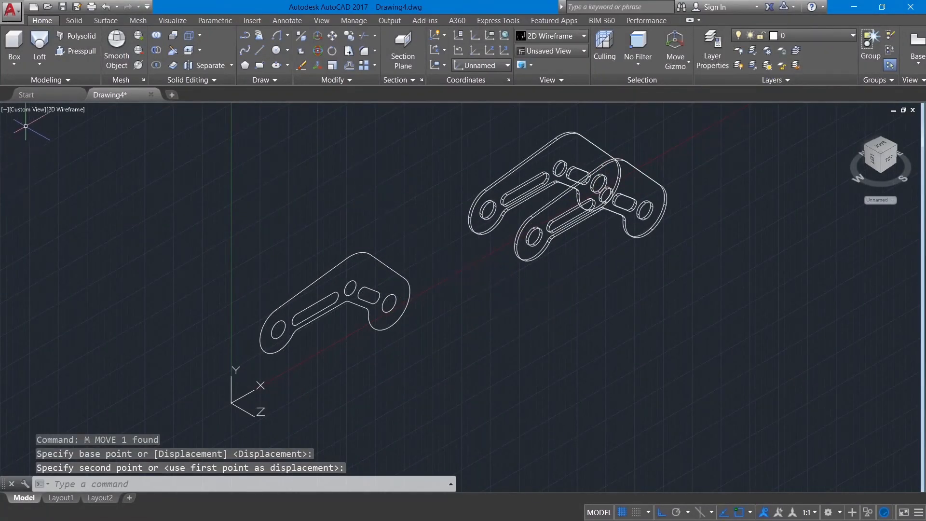
Switch to the front view, orbit to see both plates, and Presspull the rear plate's middle hole by 105 mm into a cylinder
left_click(28, 111)
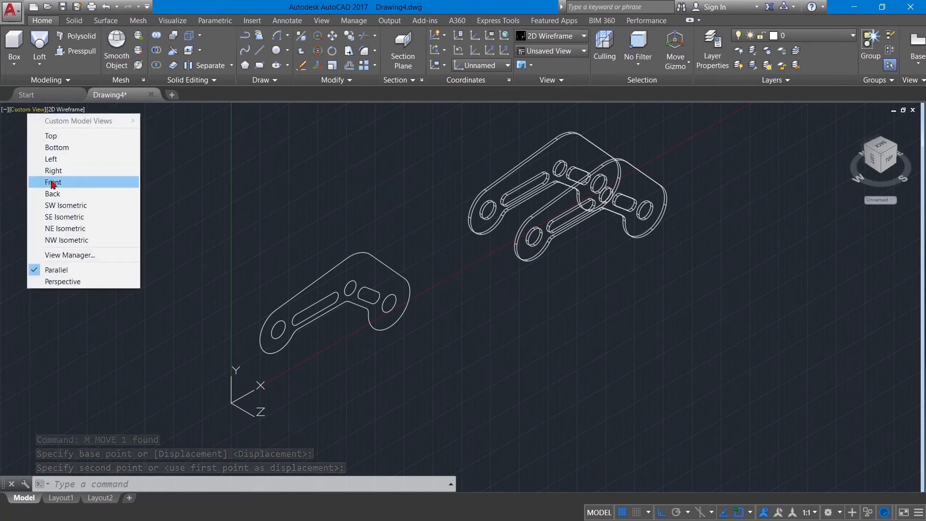
left_click(43, 182)
middle_click_drag(386, 286, 363, 287)
scroll(364, 287, "down", 2)
middle_click_drag(399, 321, 326, 320)
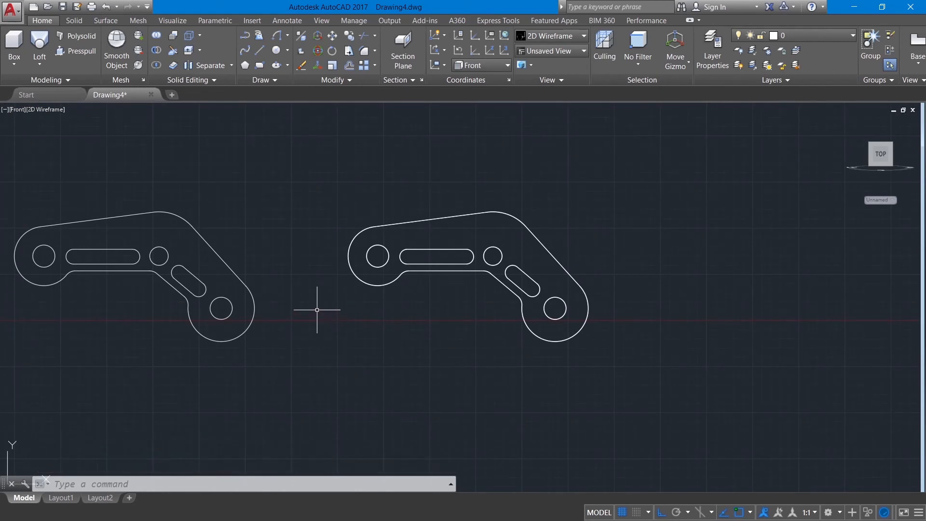
mouse_move(607, 312)
middle_mouse_down("shift")
mouse_move(638, 250)
mouse_move(601, 287)
mouse_move(610, 313)
middle_mouse_up("shift")
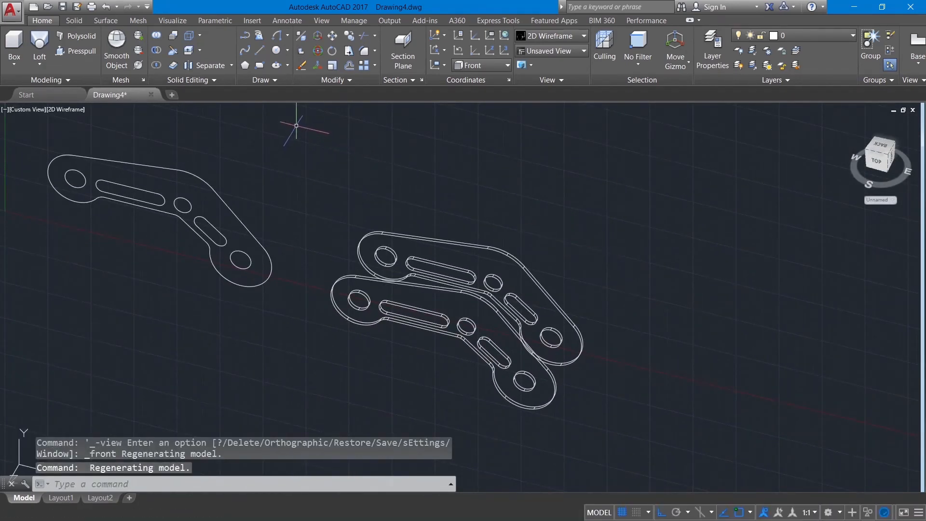
left_click(83, 52)
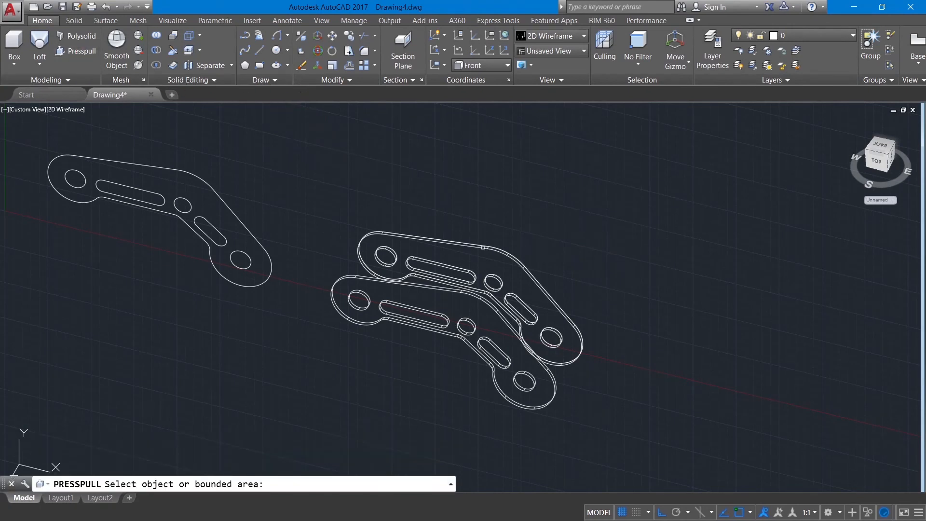
left_click(492, 281)
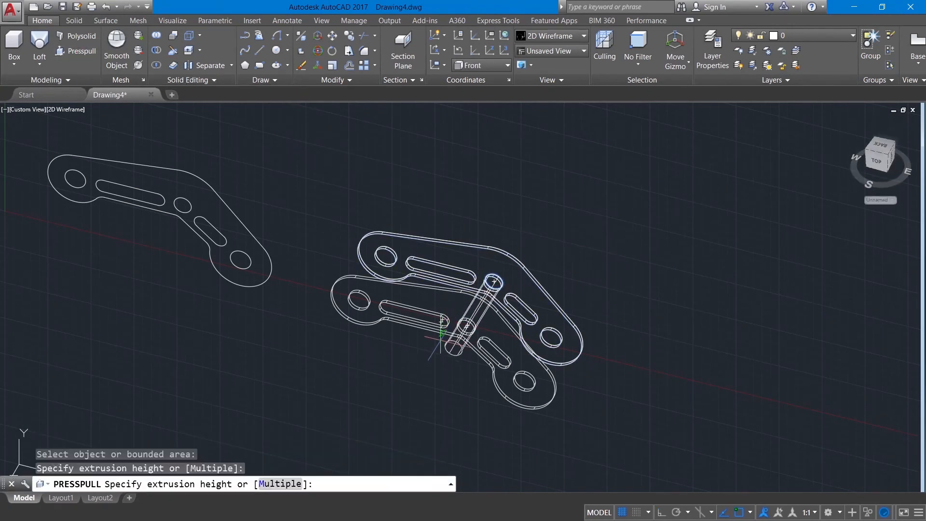
type("105")
key("Return")
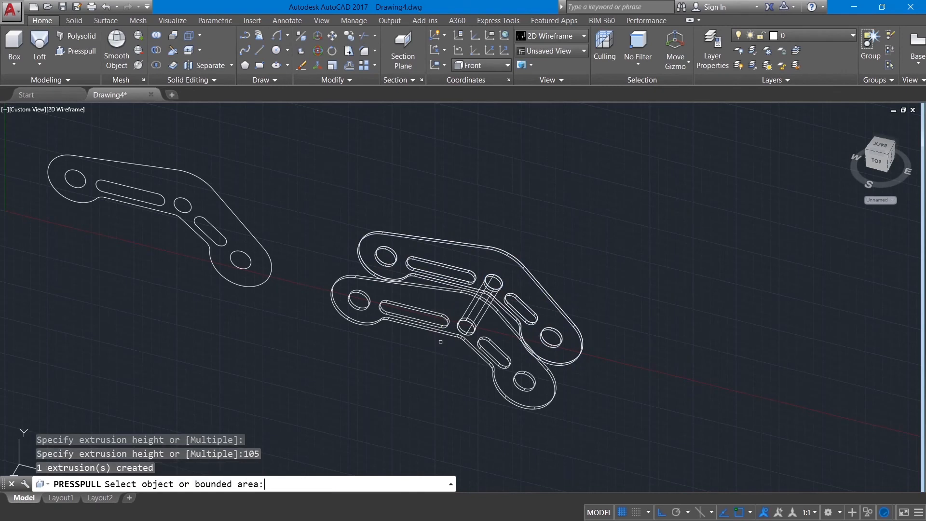
key("Return")
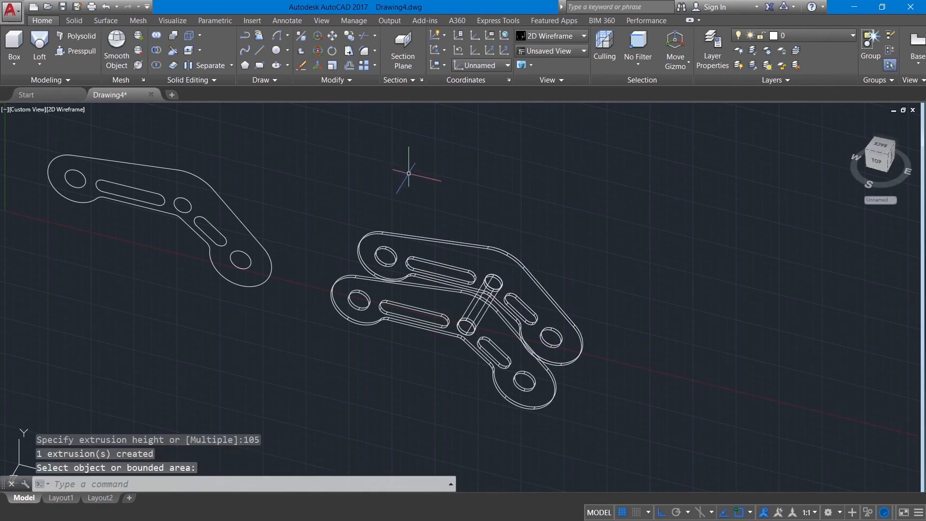
Return to the front view and draw a 20 mm diameter circle at the centre of the solid's middle hole
left_click(21, 110)
left_click(58, 186)
middle_click_drag(415, 280, 143, 286)
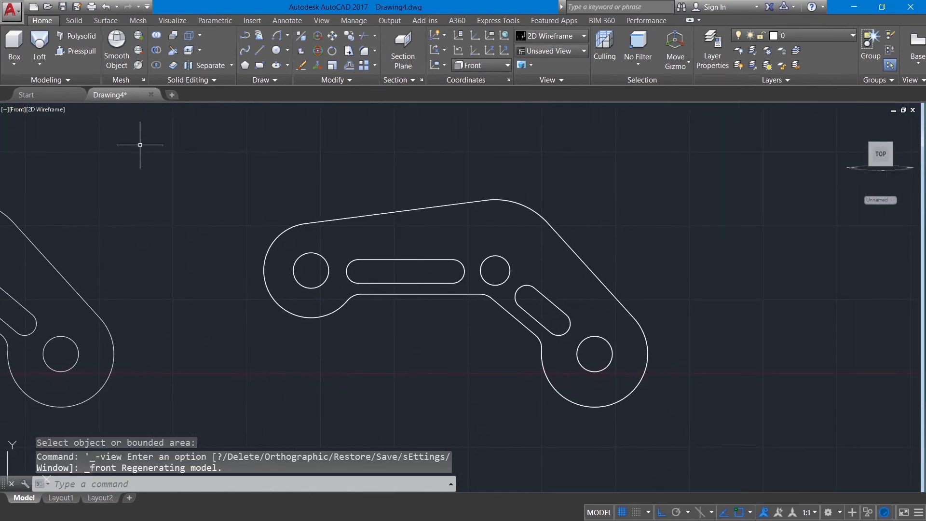
left_click(287, 52)
left_click(309, 96)
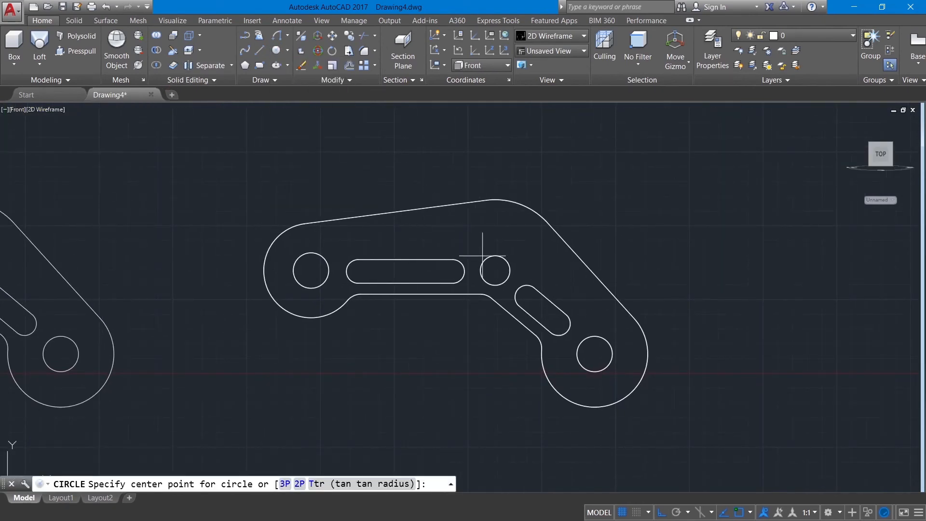
left_click(495, 270)
type("20")
key("Return")
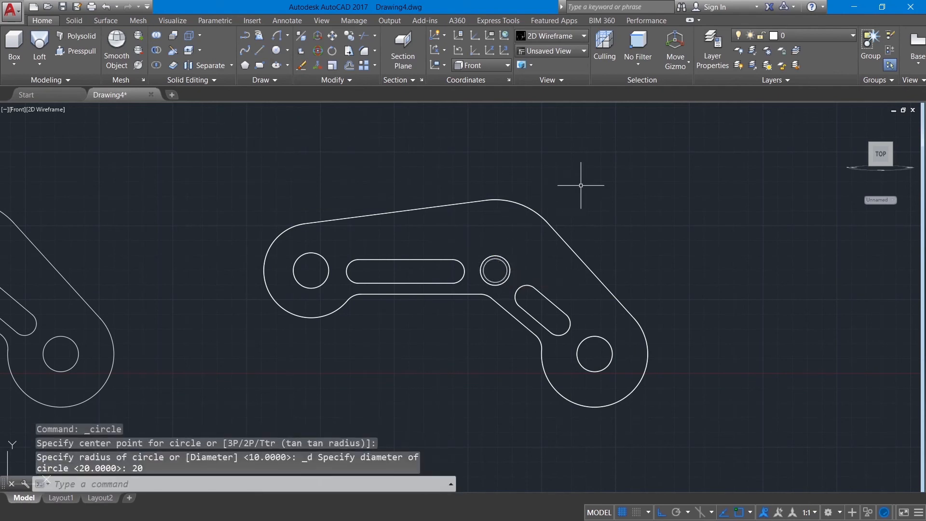
Presspull the 20 mm circle through the connecting cylinder to a point beyond the front plate
left_click_drag(863, 150, 733, 240)
middle_click_drag(736, 242, 623, 227, "shift")
scroll(636, 240, "up", 3)
scroll(482, 146, "up", 2)
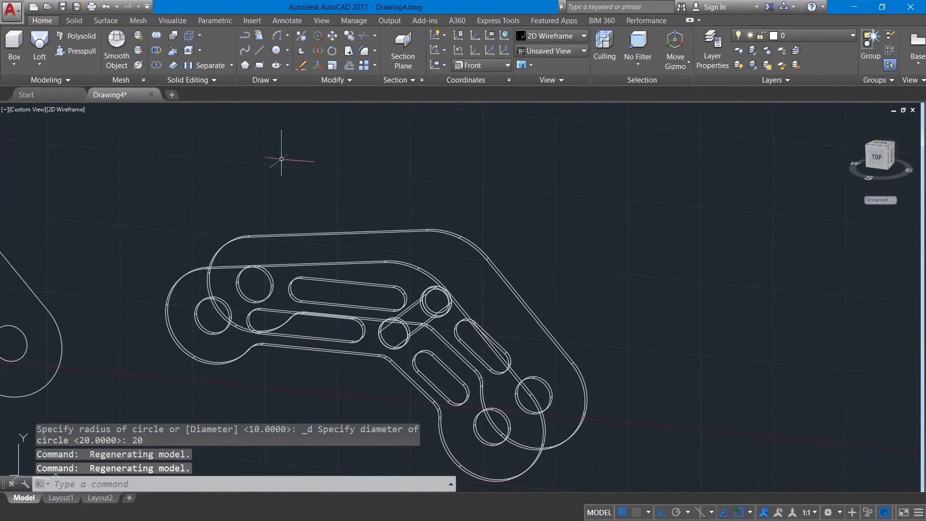
left_click(60, 53)
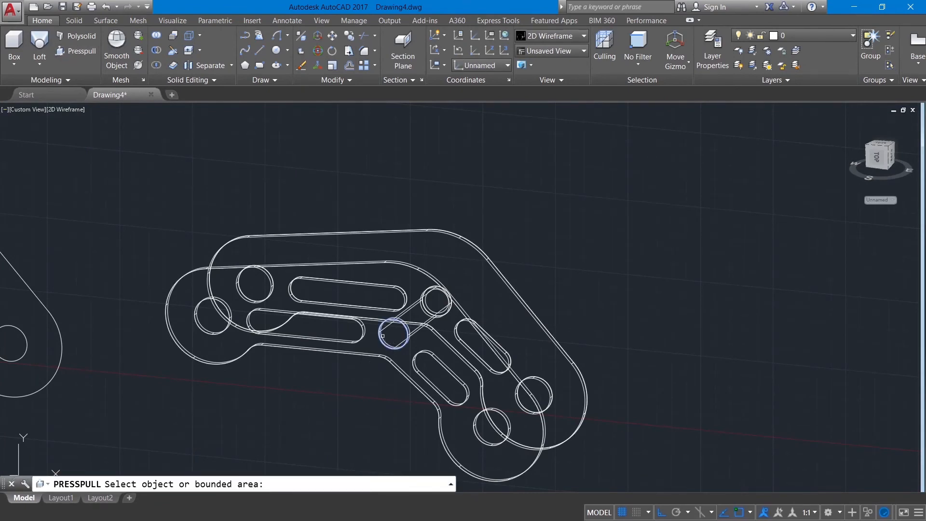
scroll(382, 336, "up", 4)
mouse_move(380, 336)
middle_mouse_down("shift")
mouse_move(410, 341)
mouse_move(403, 394)
middle_mouse_up("shift")
scroll(404, 394, "down", 2)
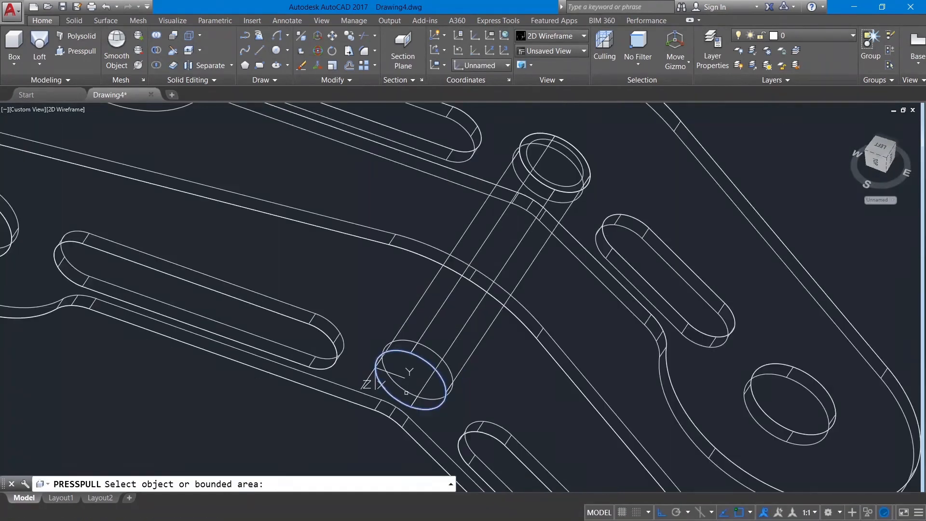
left_click(576, 160)
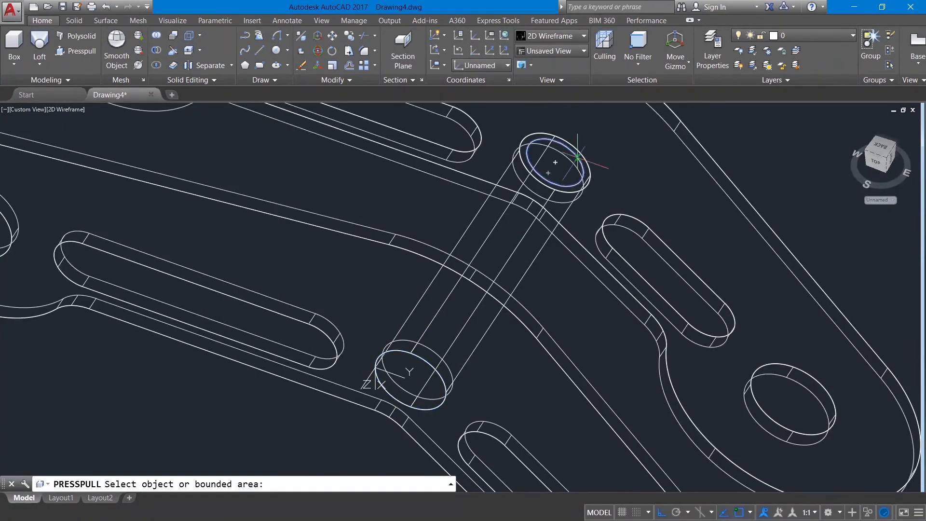
middle_click_drag(416, 425, 467, 305)
left_click(395, 332)
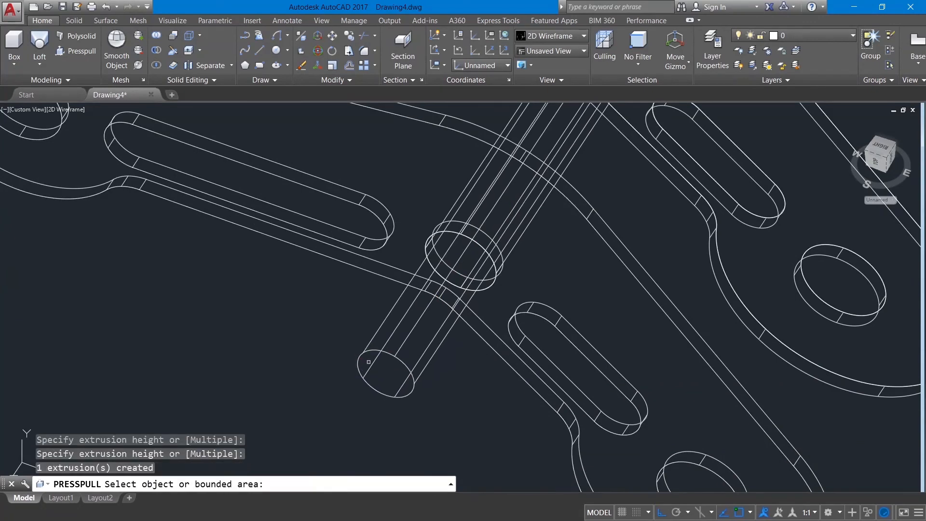
key("Return")
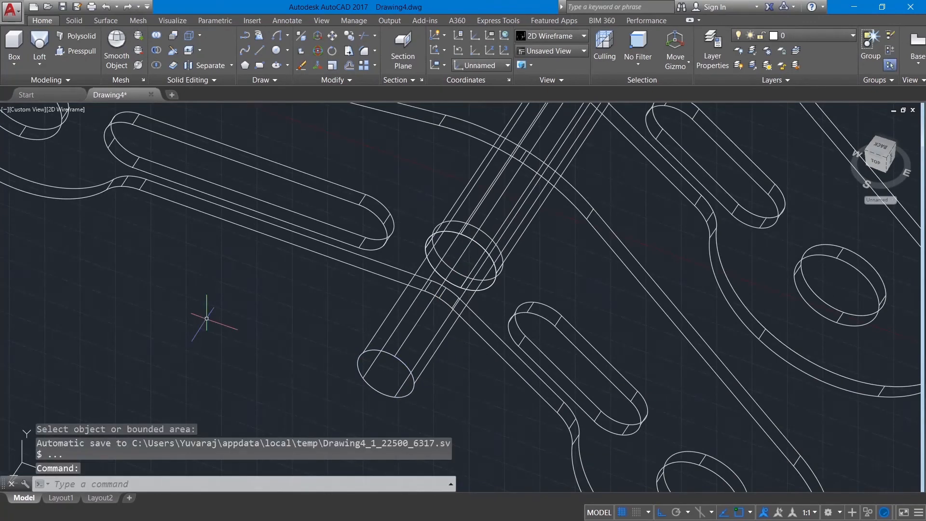
Subtract the inner 20 mm cylinder from the outer connecting cylinder to make a hollow tube
type("SUBTRACT")
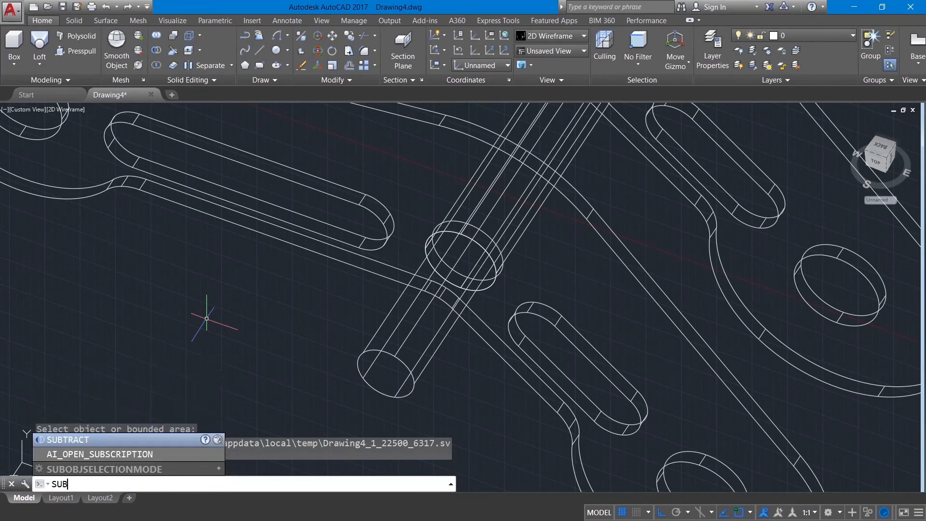
left_click(87, 440)
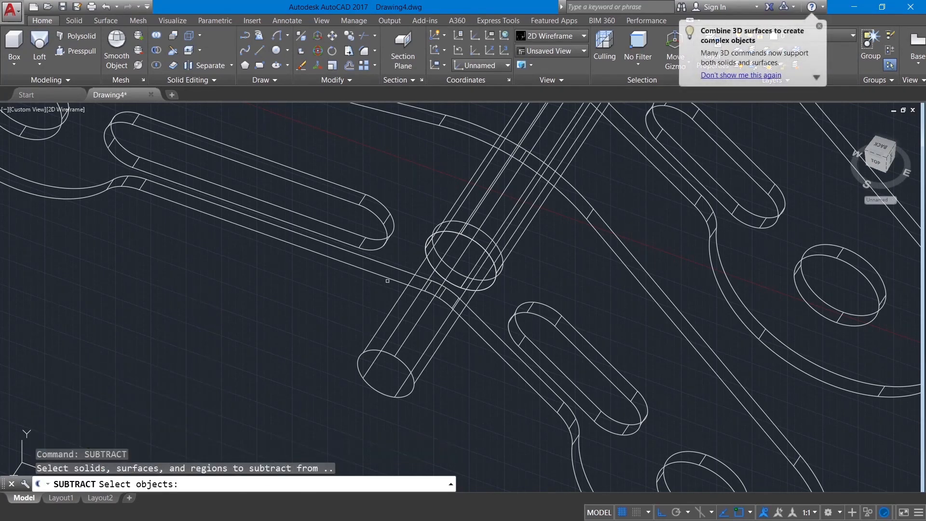
left_click(429, 237)
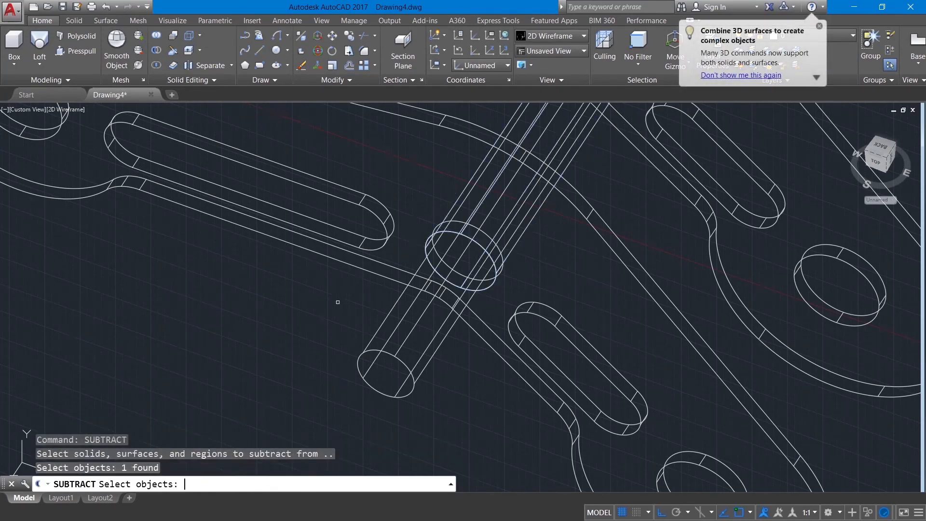
key("Return")
left_click(401, 365)
key("Return")
scroll(346, 334, "down", 4)
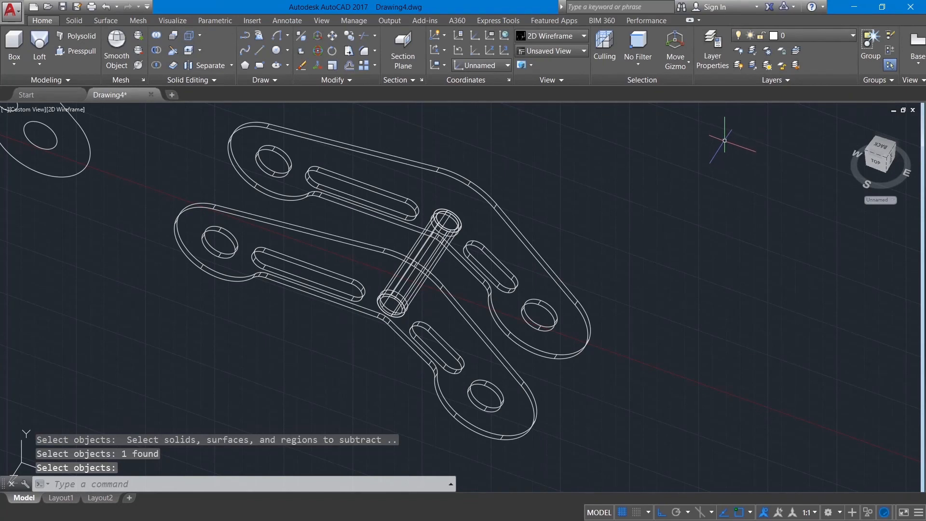
Apply the Shaded with edges visual style and inspect the plates and tube from several angles
left_click(68, 110)
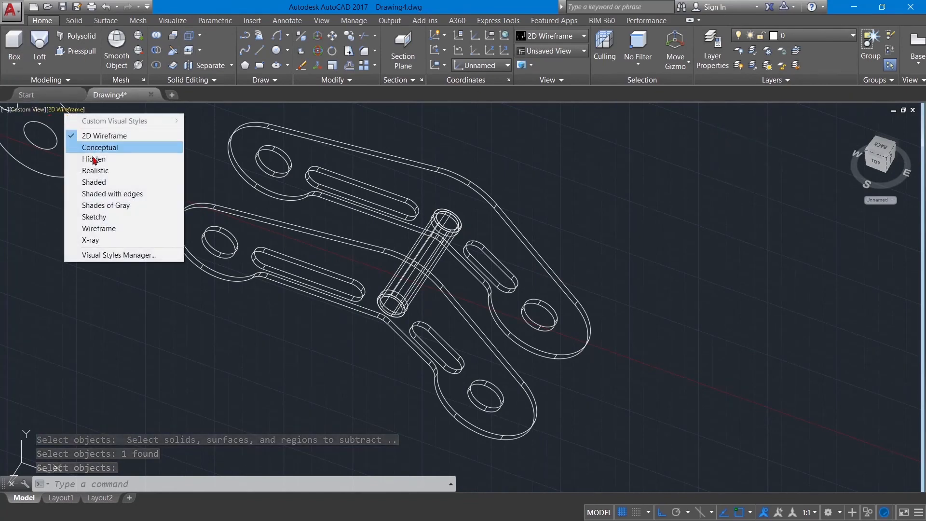
left_click(96, 194)
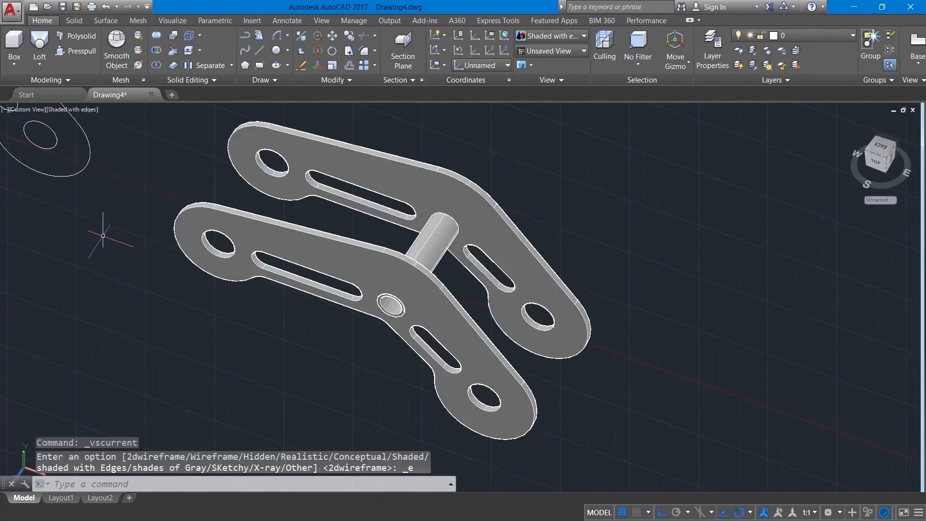
middle_click_drag(191, 321, 168, 229, "shift")
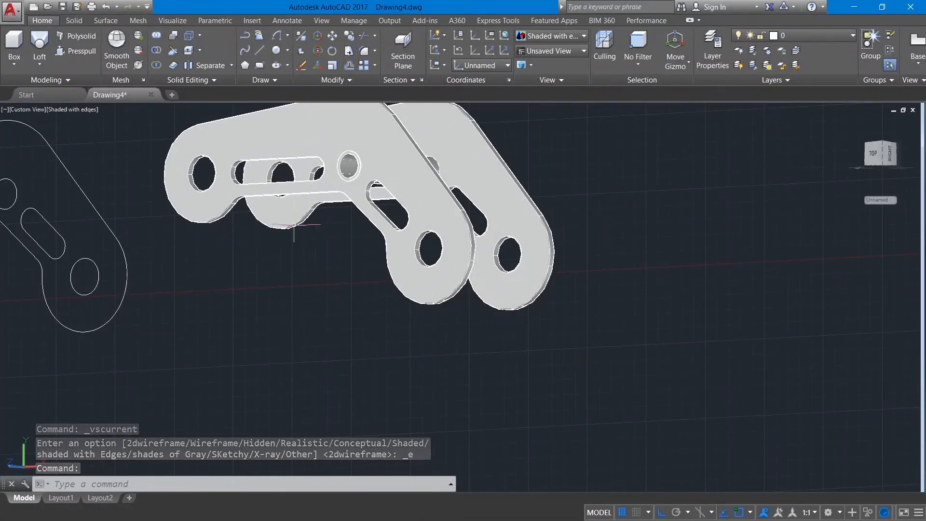
middle_click_drag(279, 259, 316, 318, "shift")
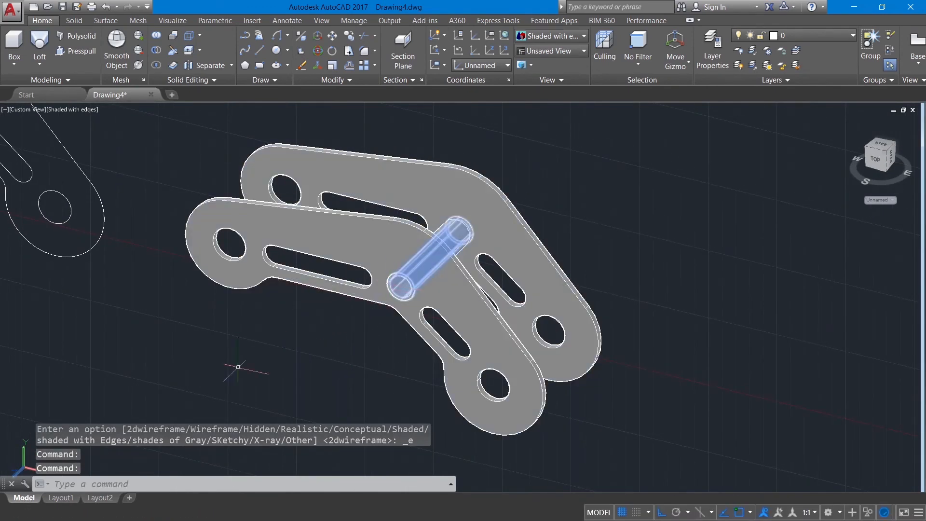
Union the joined plates with the hollow tube into a single solid
type("UNI")
key("Return")
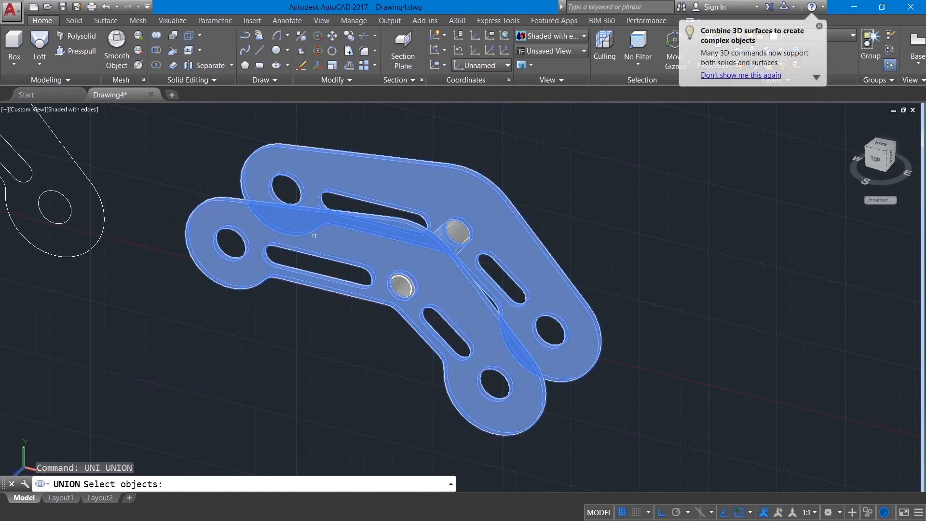
left_click(314, 236)
left_click(456, 239)
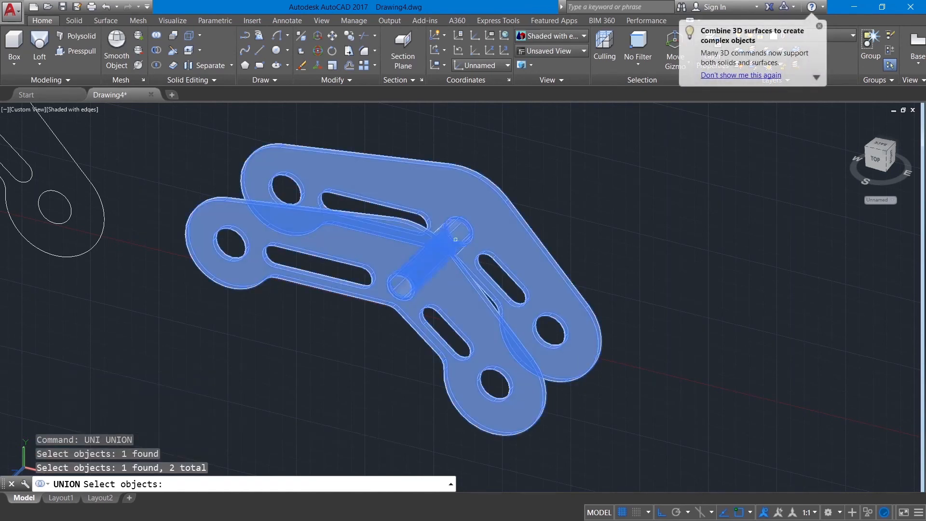
key("Return")
middle_click_drag(330, 346, 311, 301, "shift")
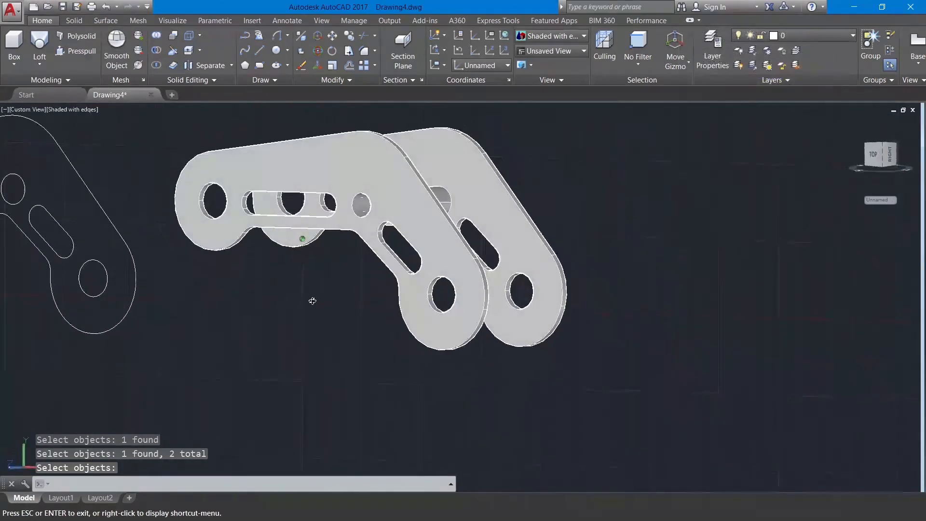
Delete the original 2D profile with its holes and slots beside the finished solid
scroll(318, 306, "down", 5)
left_click(179, 240)
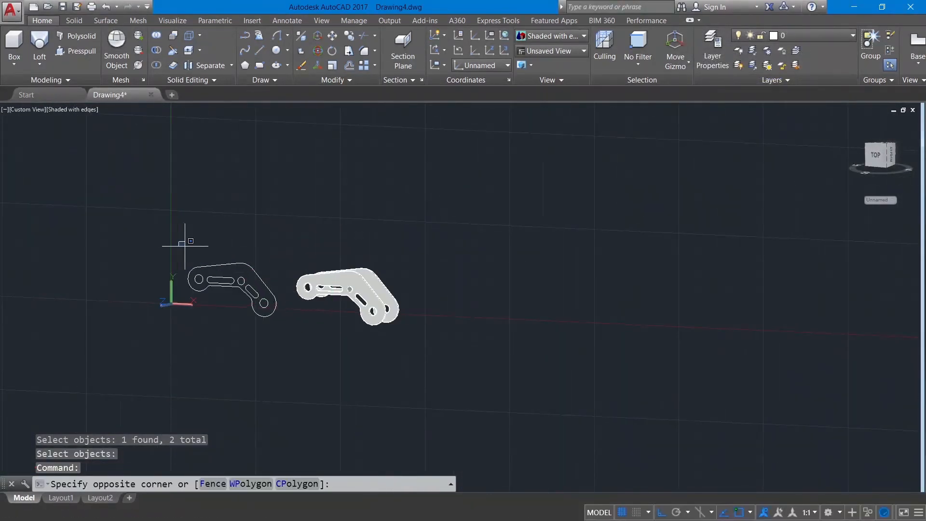
left_click(294, 327)
key("Delete")
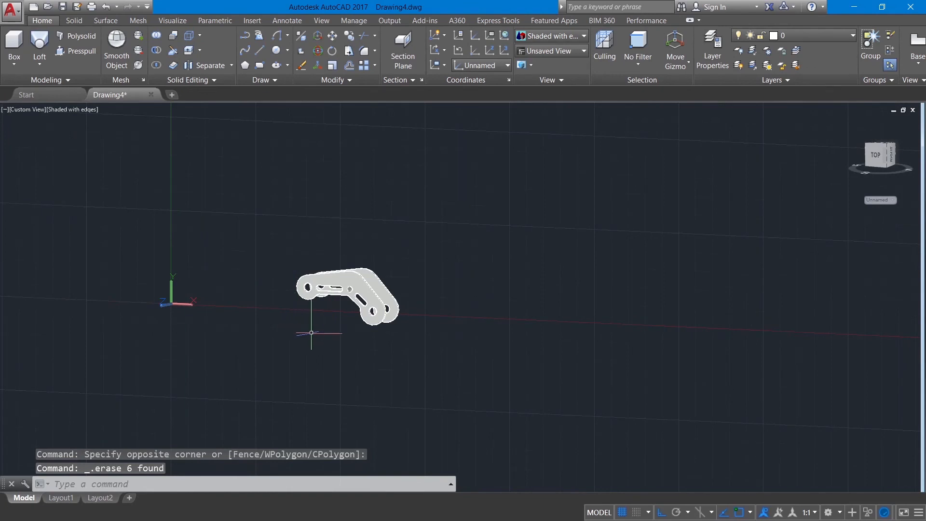
Return the finished solid to the isometric home view with parallel projection
scroll(337, 318, "down", 2)
scroll(378, 306, "up", 4)
left_click(850, 122)
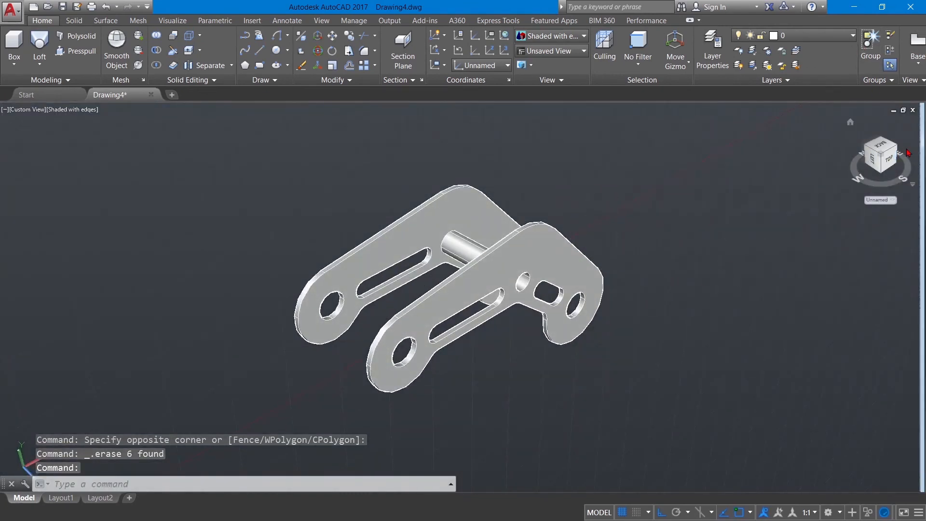
right_click(881, 169)
left_click(801, 188)
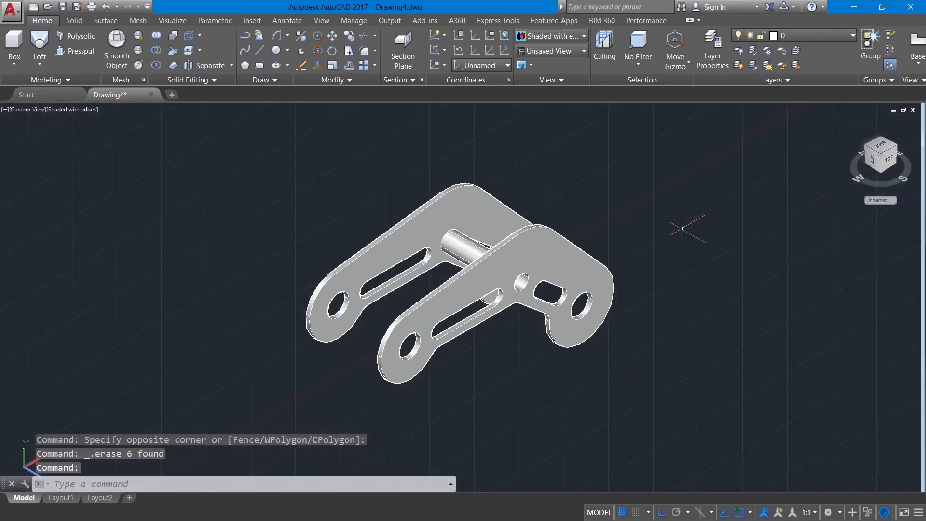